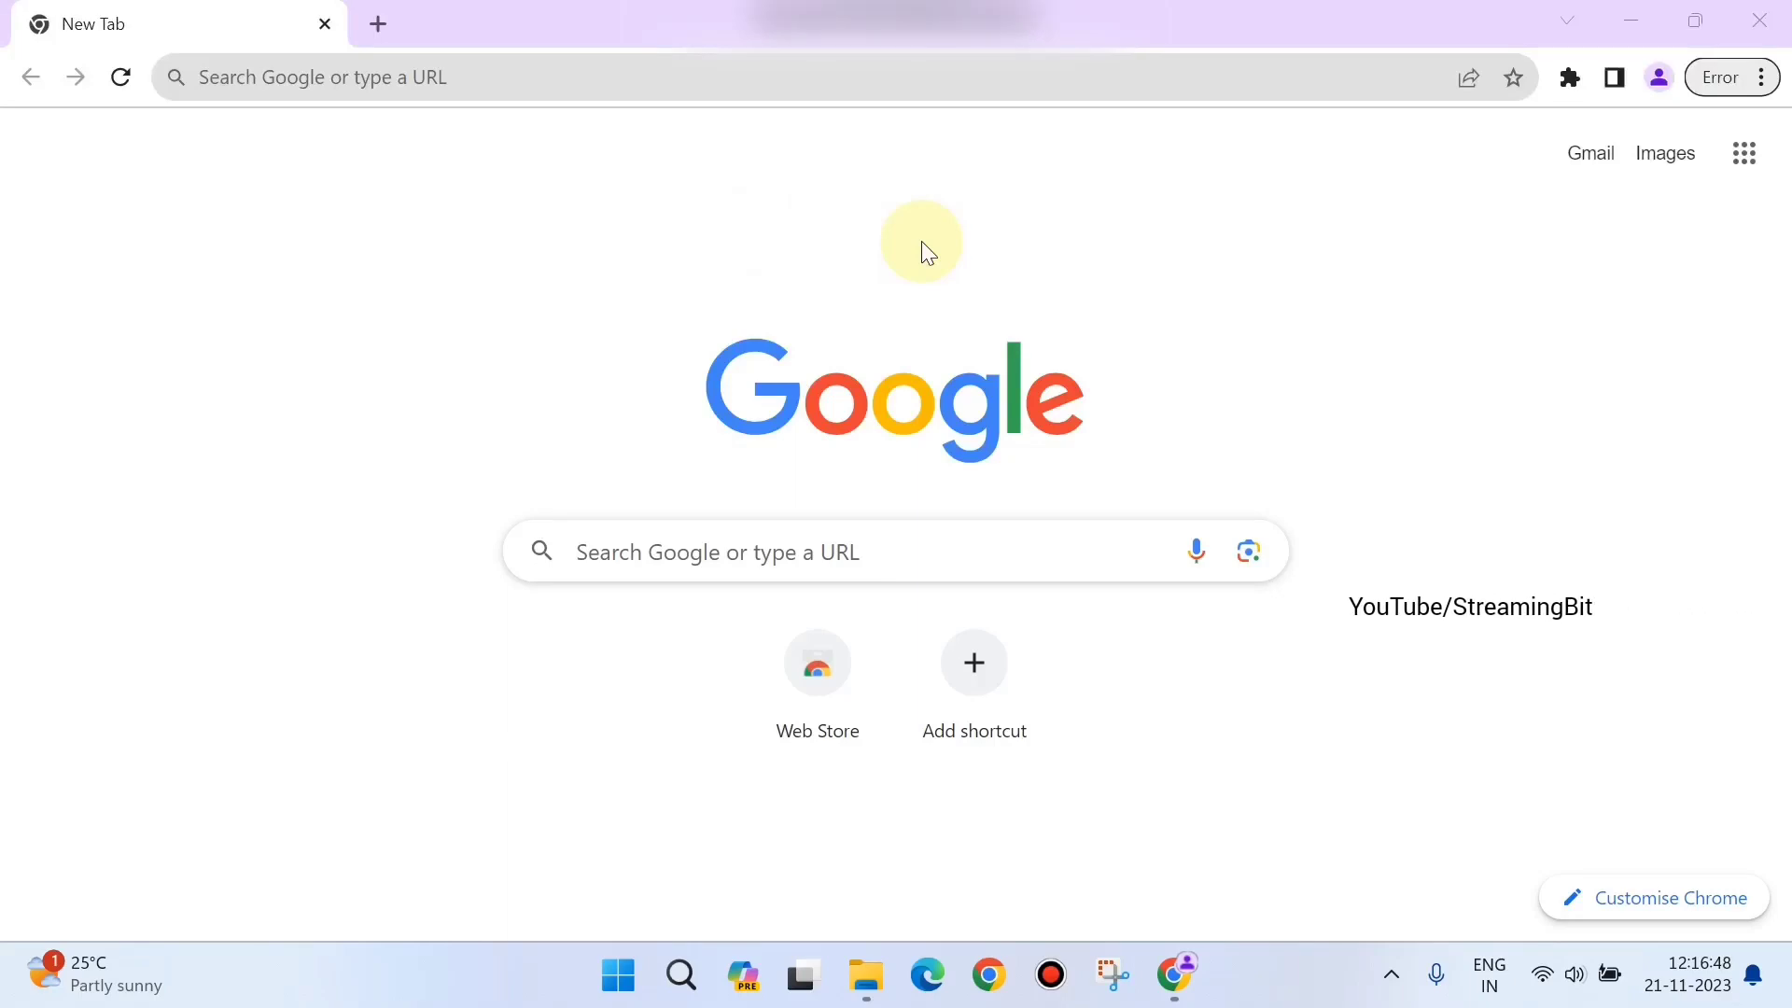
Step: Search Google for IRCTC from the Chrome address bar
left_click(833, 84)
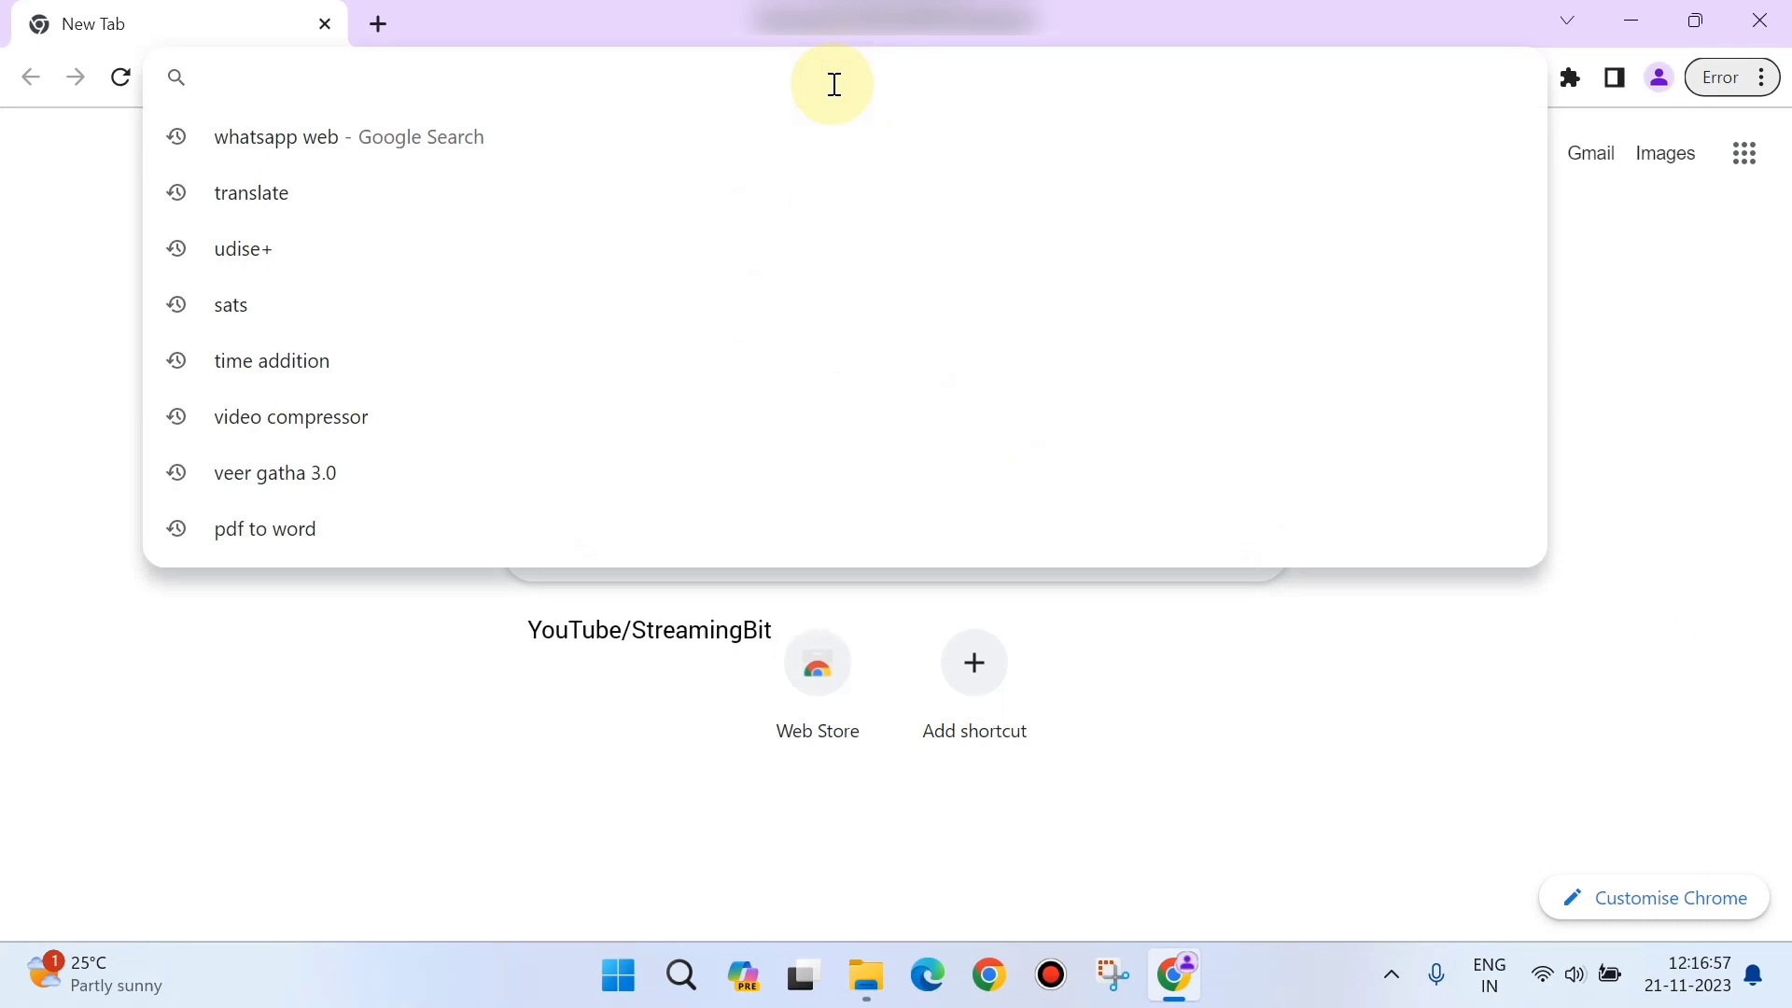
type("IRCTC")
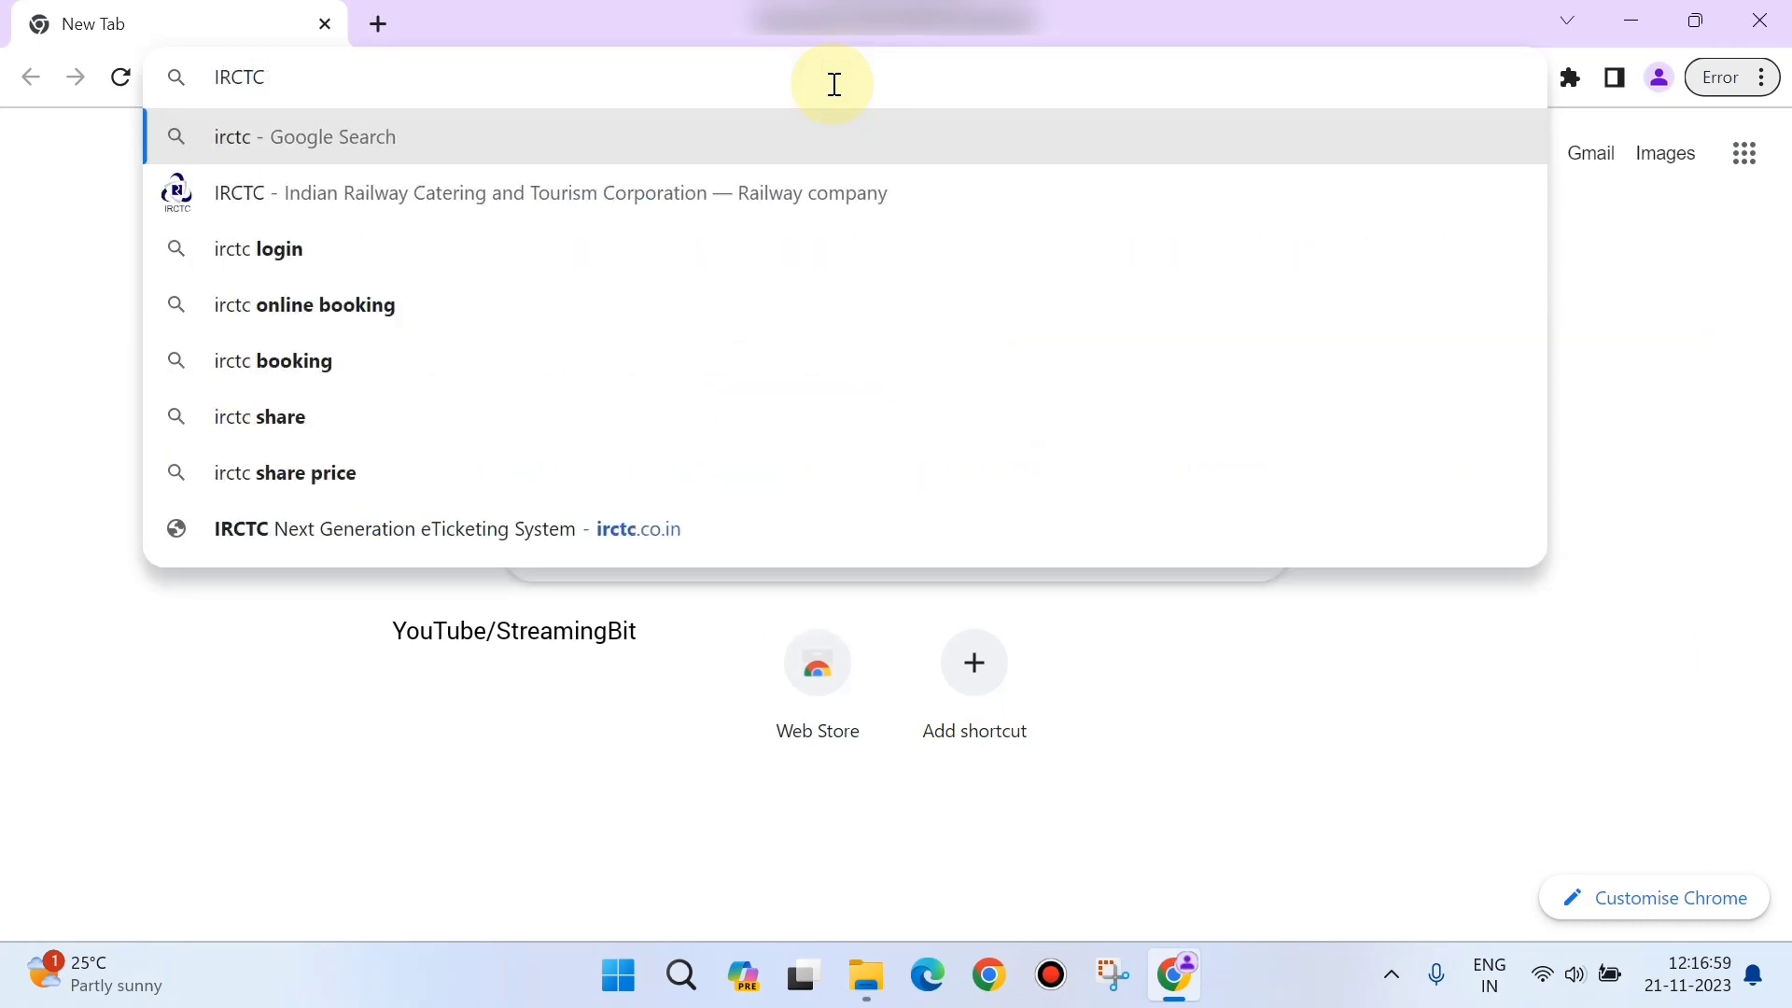
key("Return")
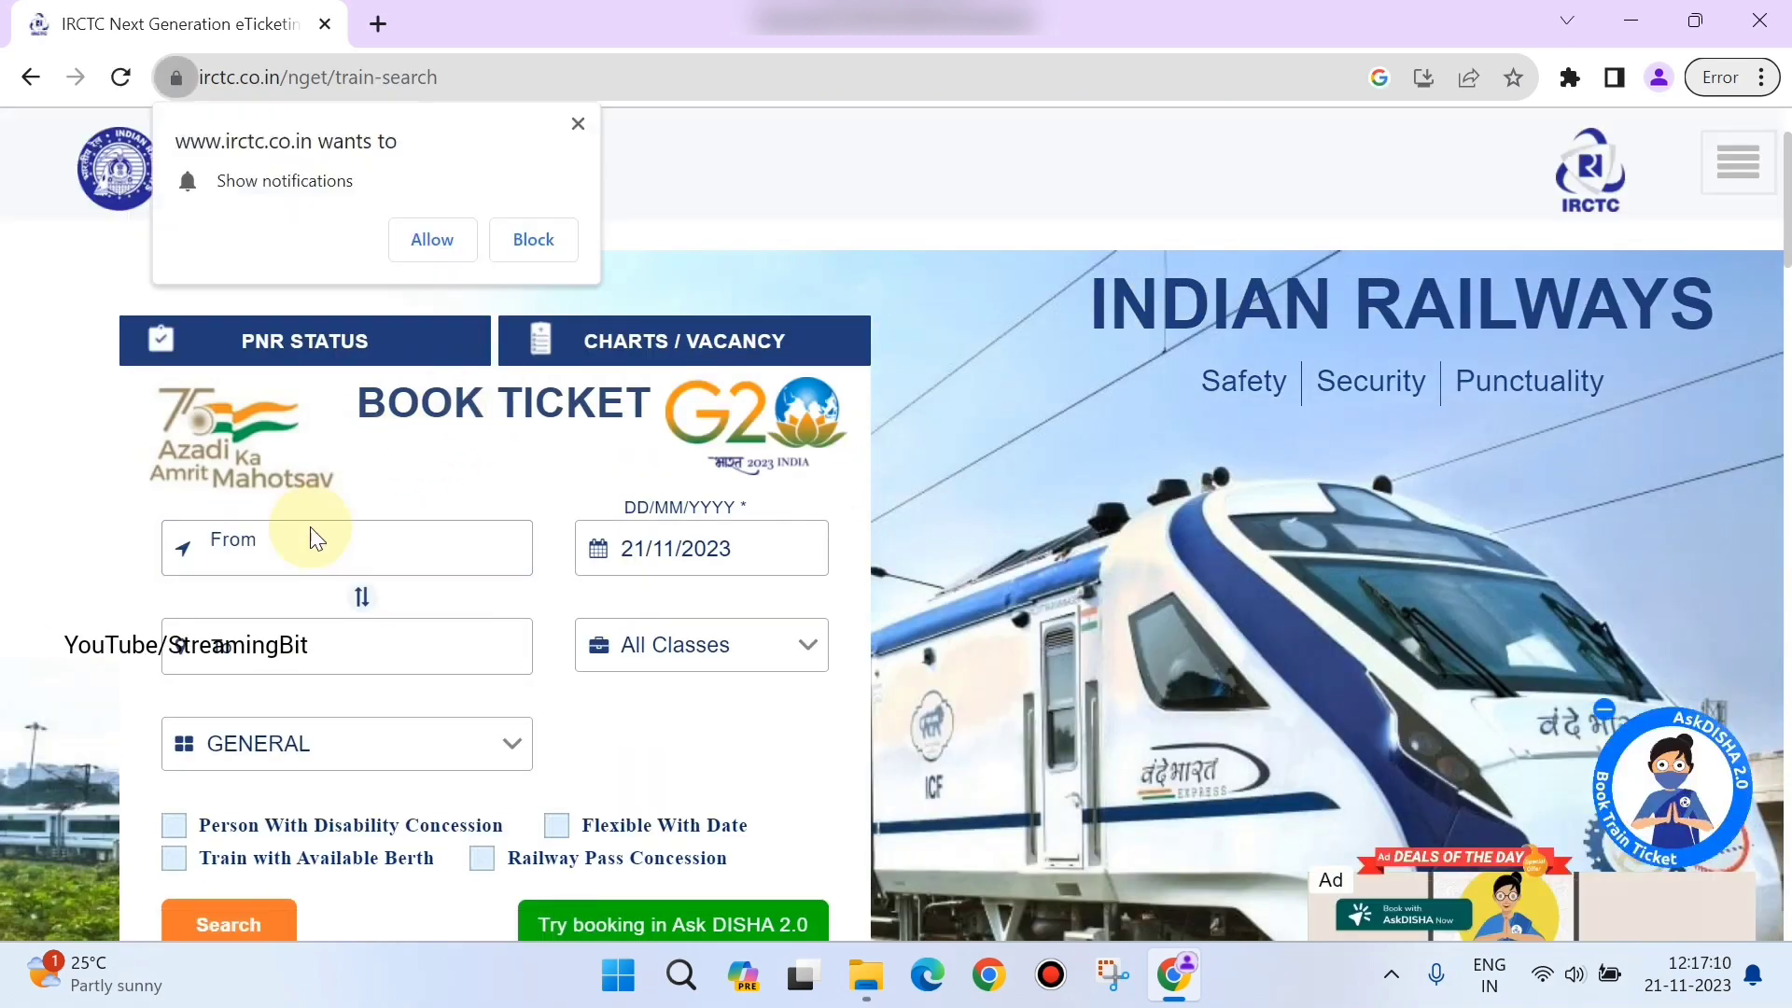
Step: Set From to BELAGAVI - BGM and To to KSR BENGALURU - SBC
left_click(579, 128)
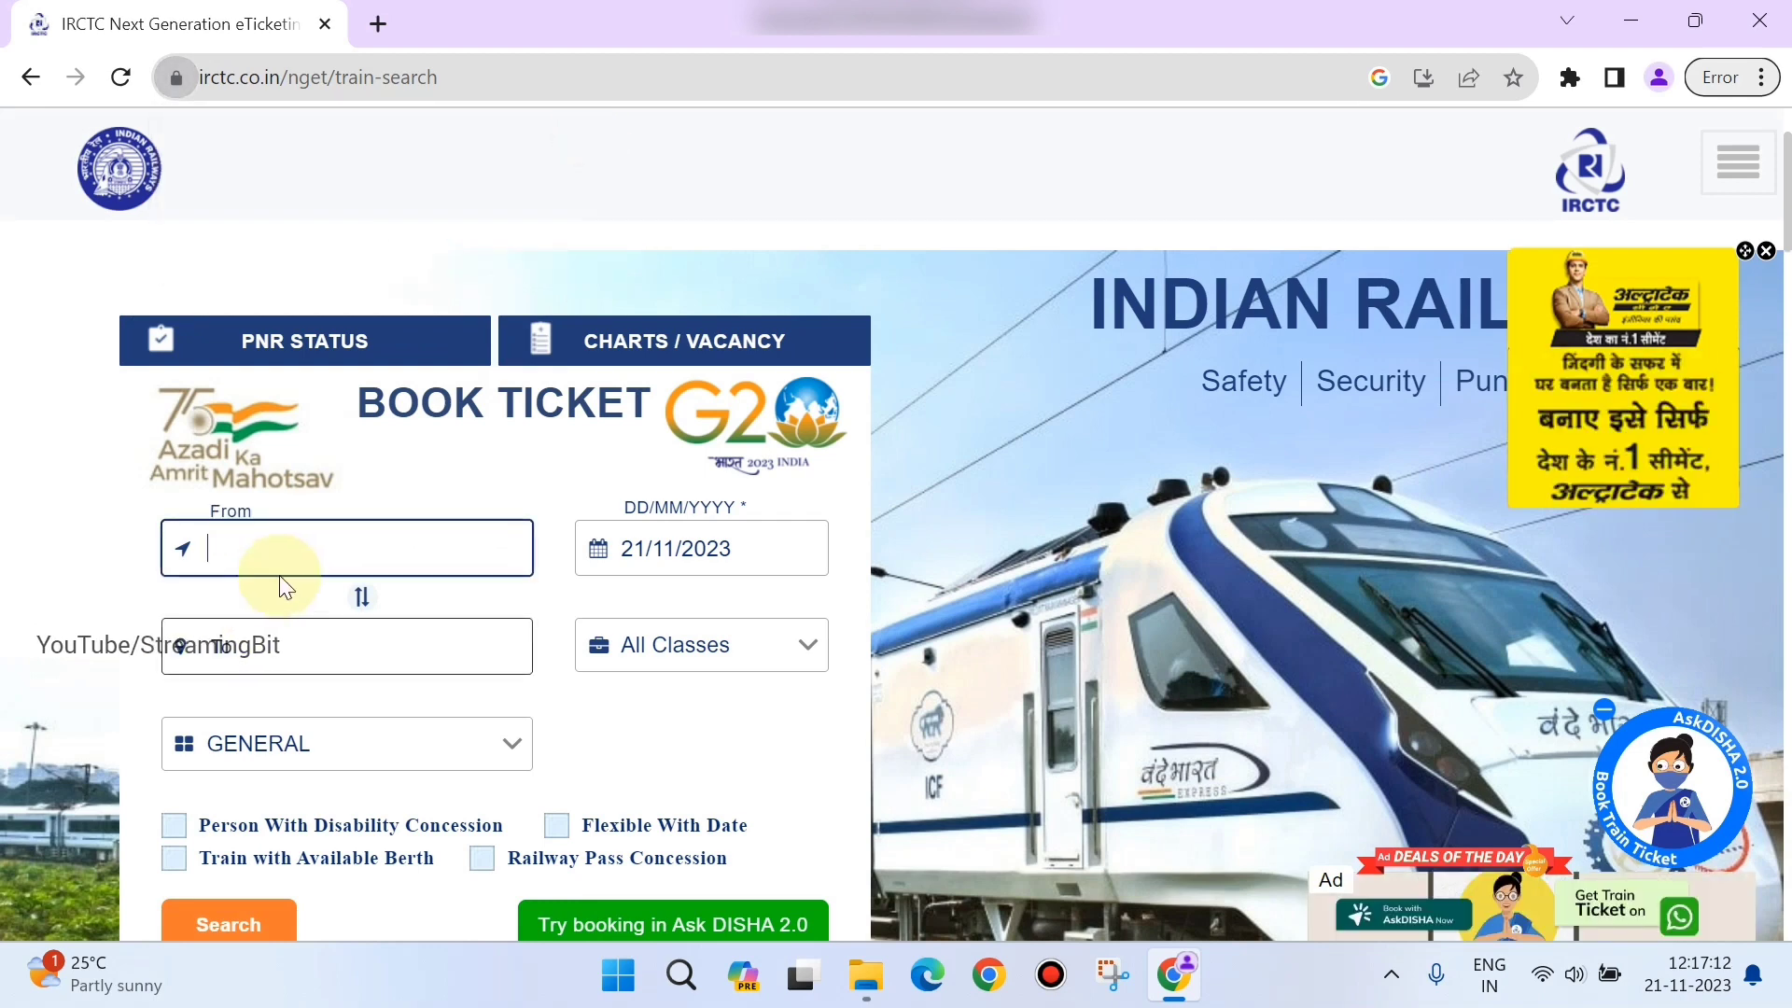
left_click(1740, 168)
left_click(796, 217)
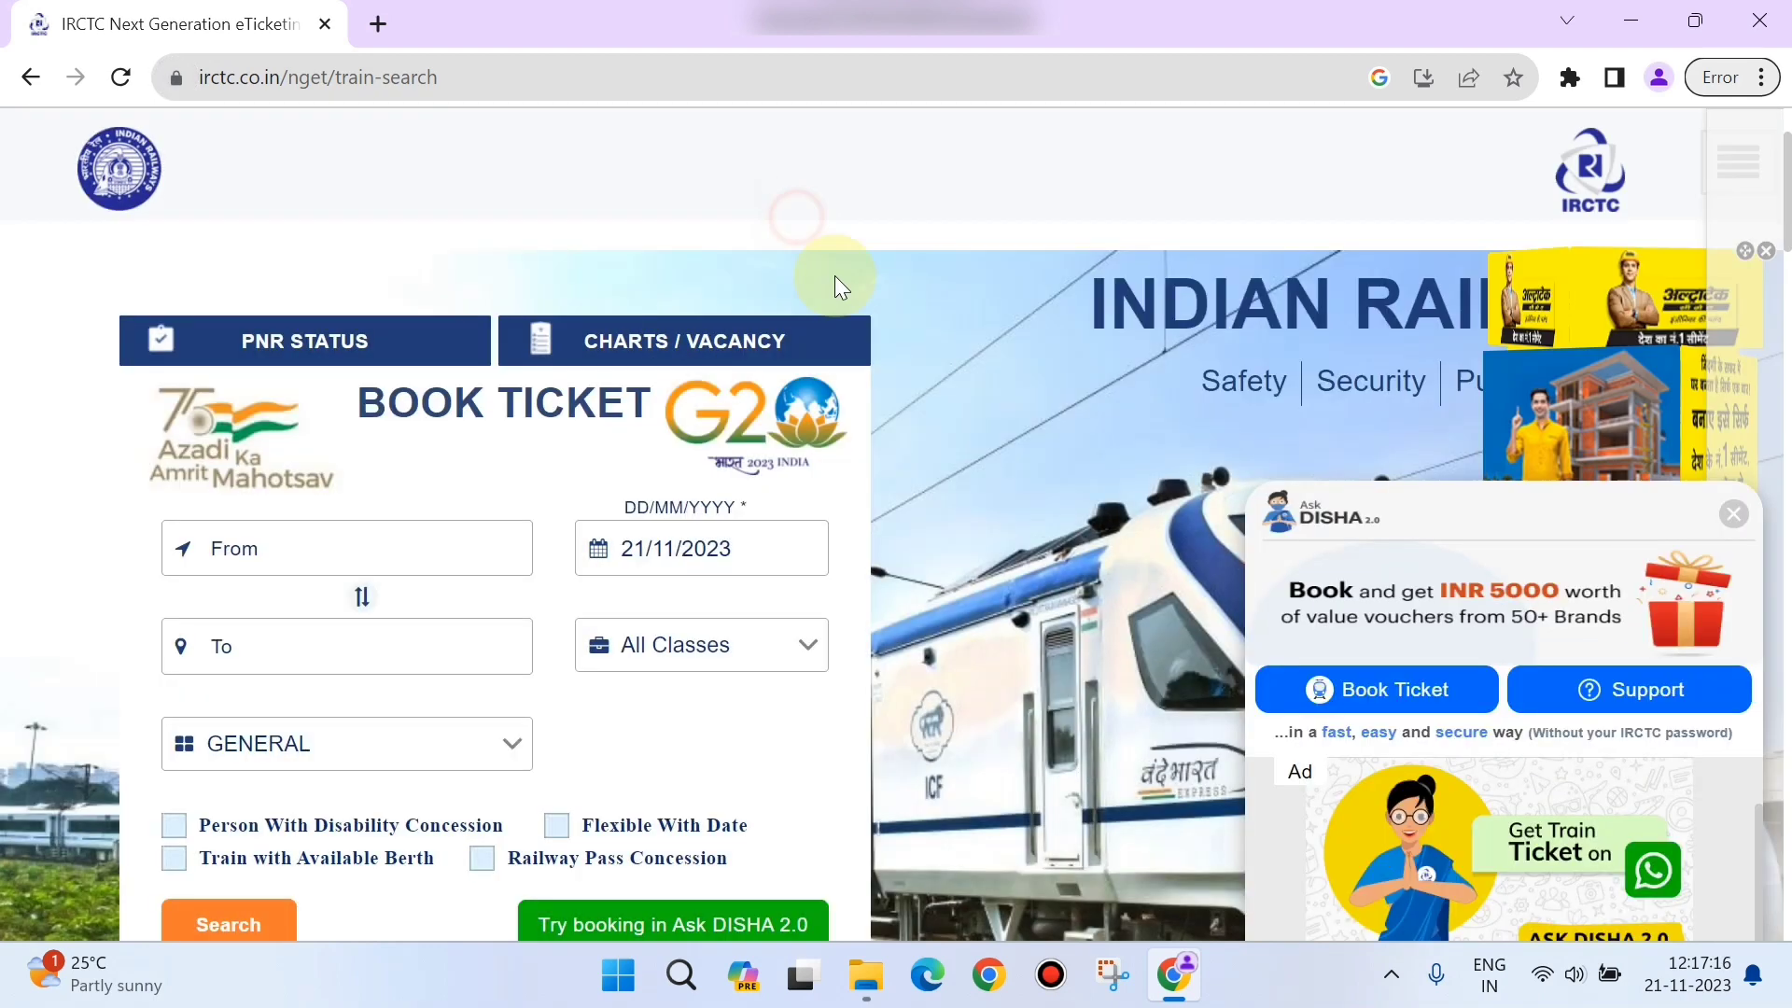
left_click(320, 553)
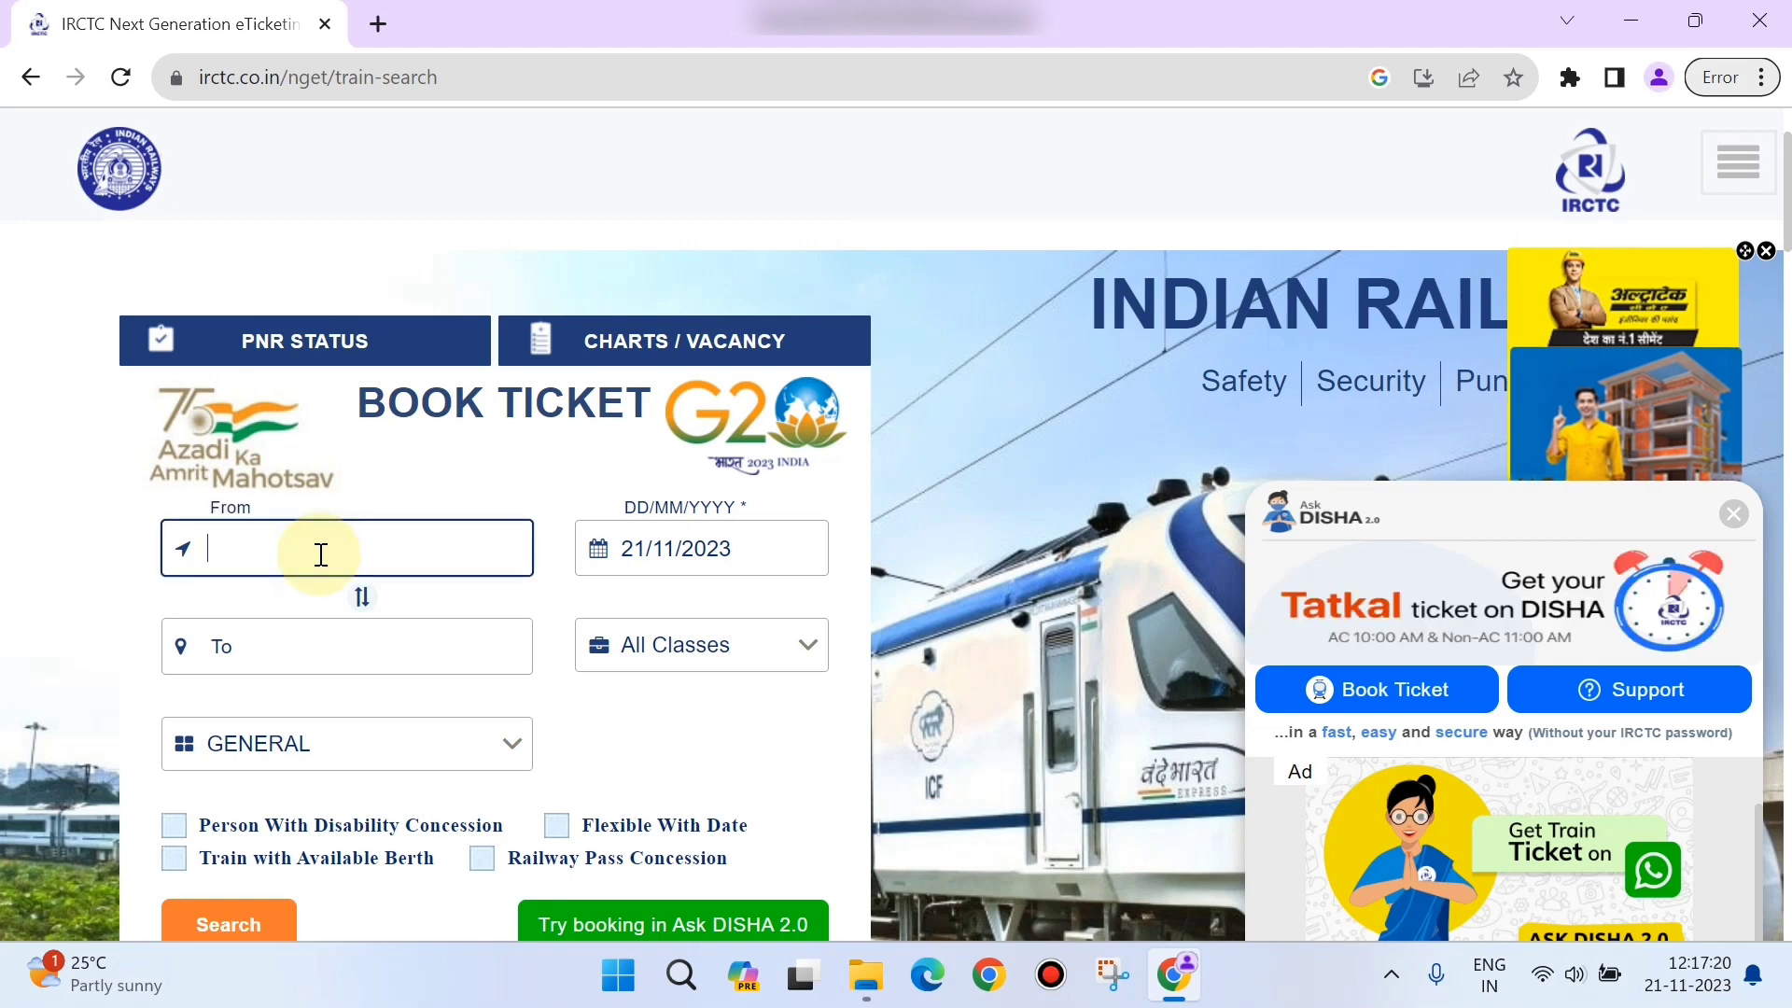
type("BGM")
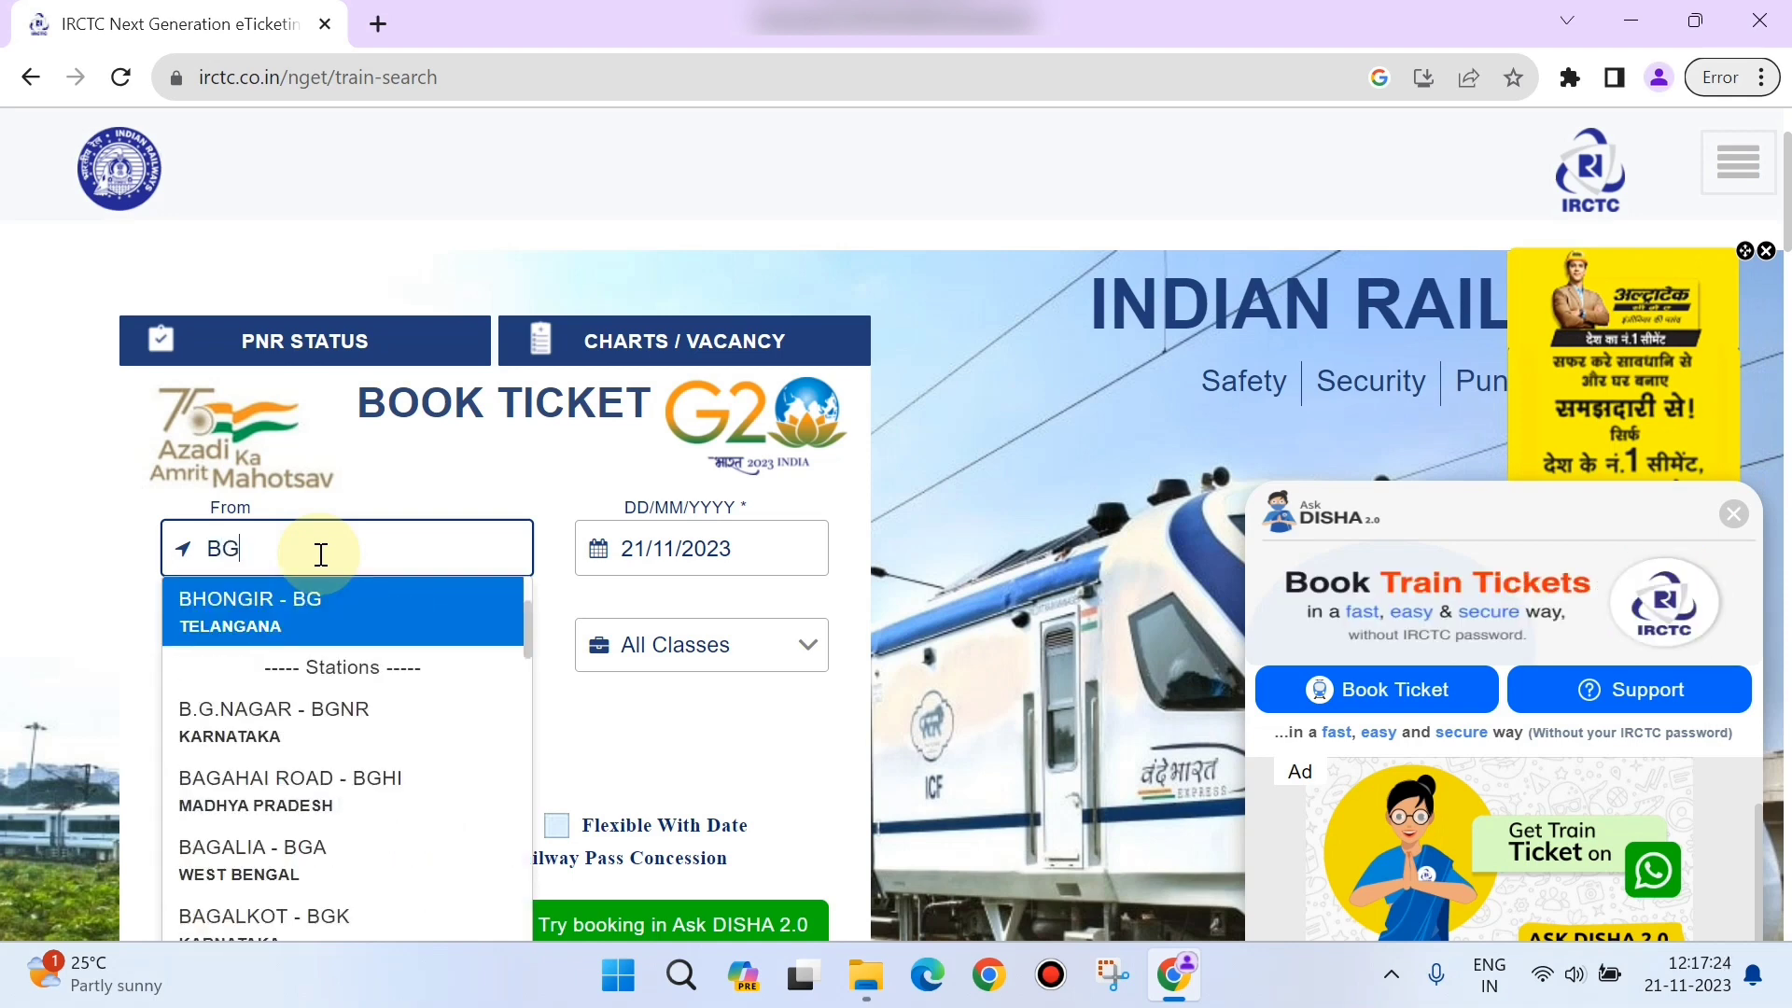
left_click(360, 596)
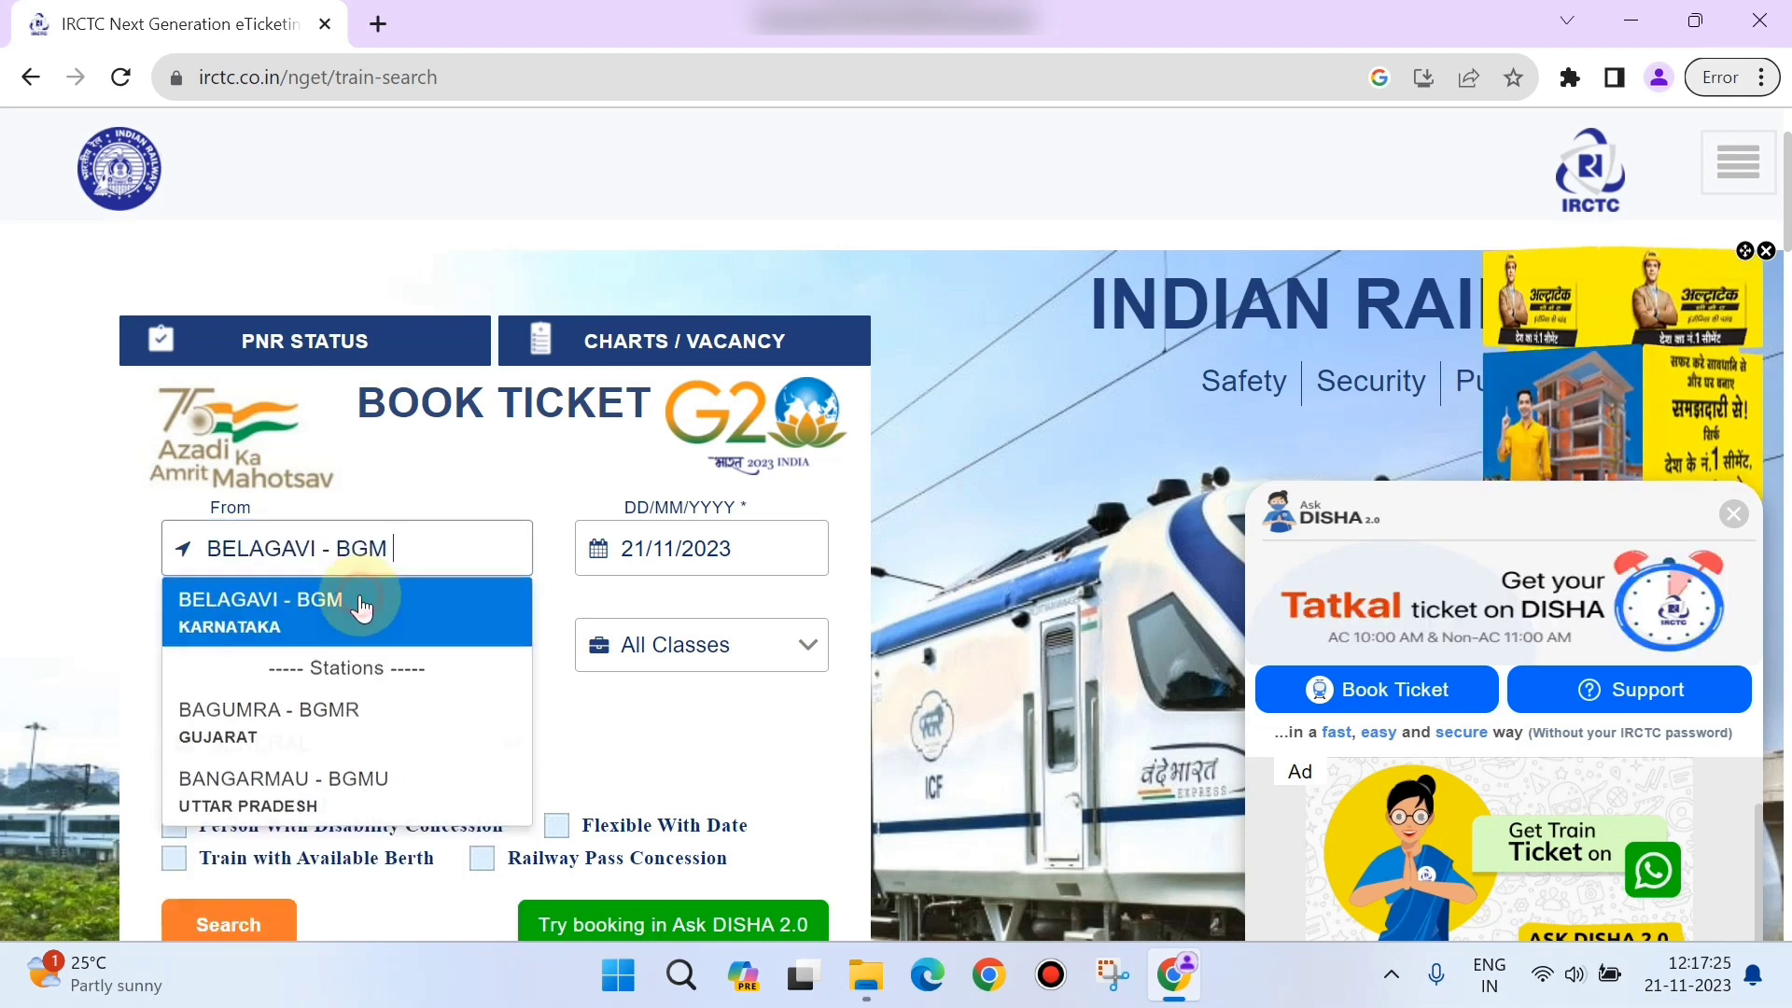
left_click(325, 661)
type("KSR")
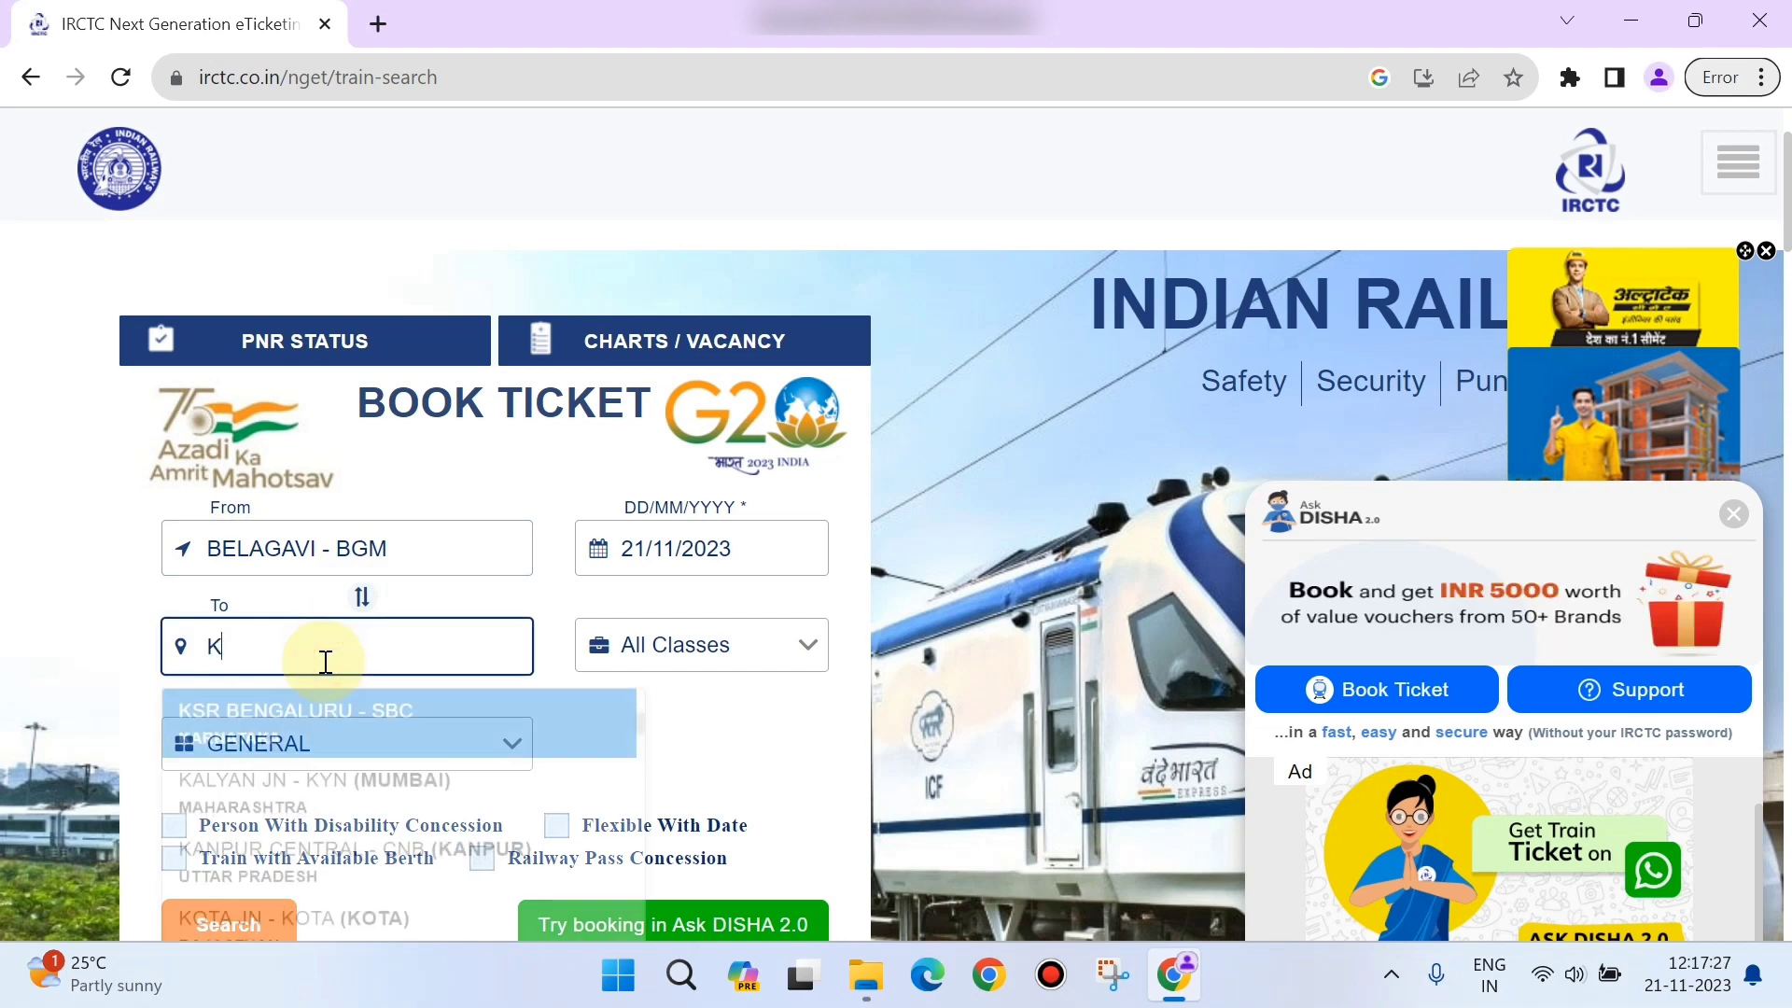
left_click(295, 782)
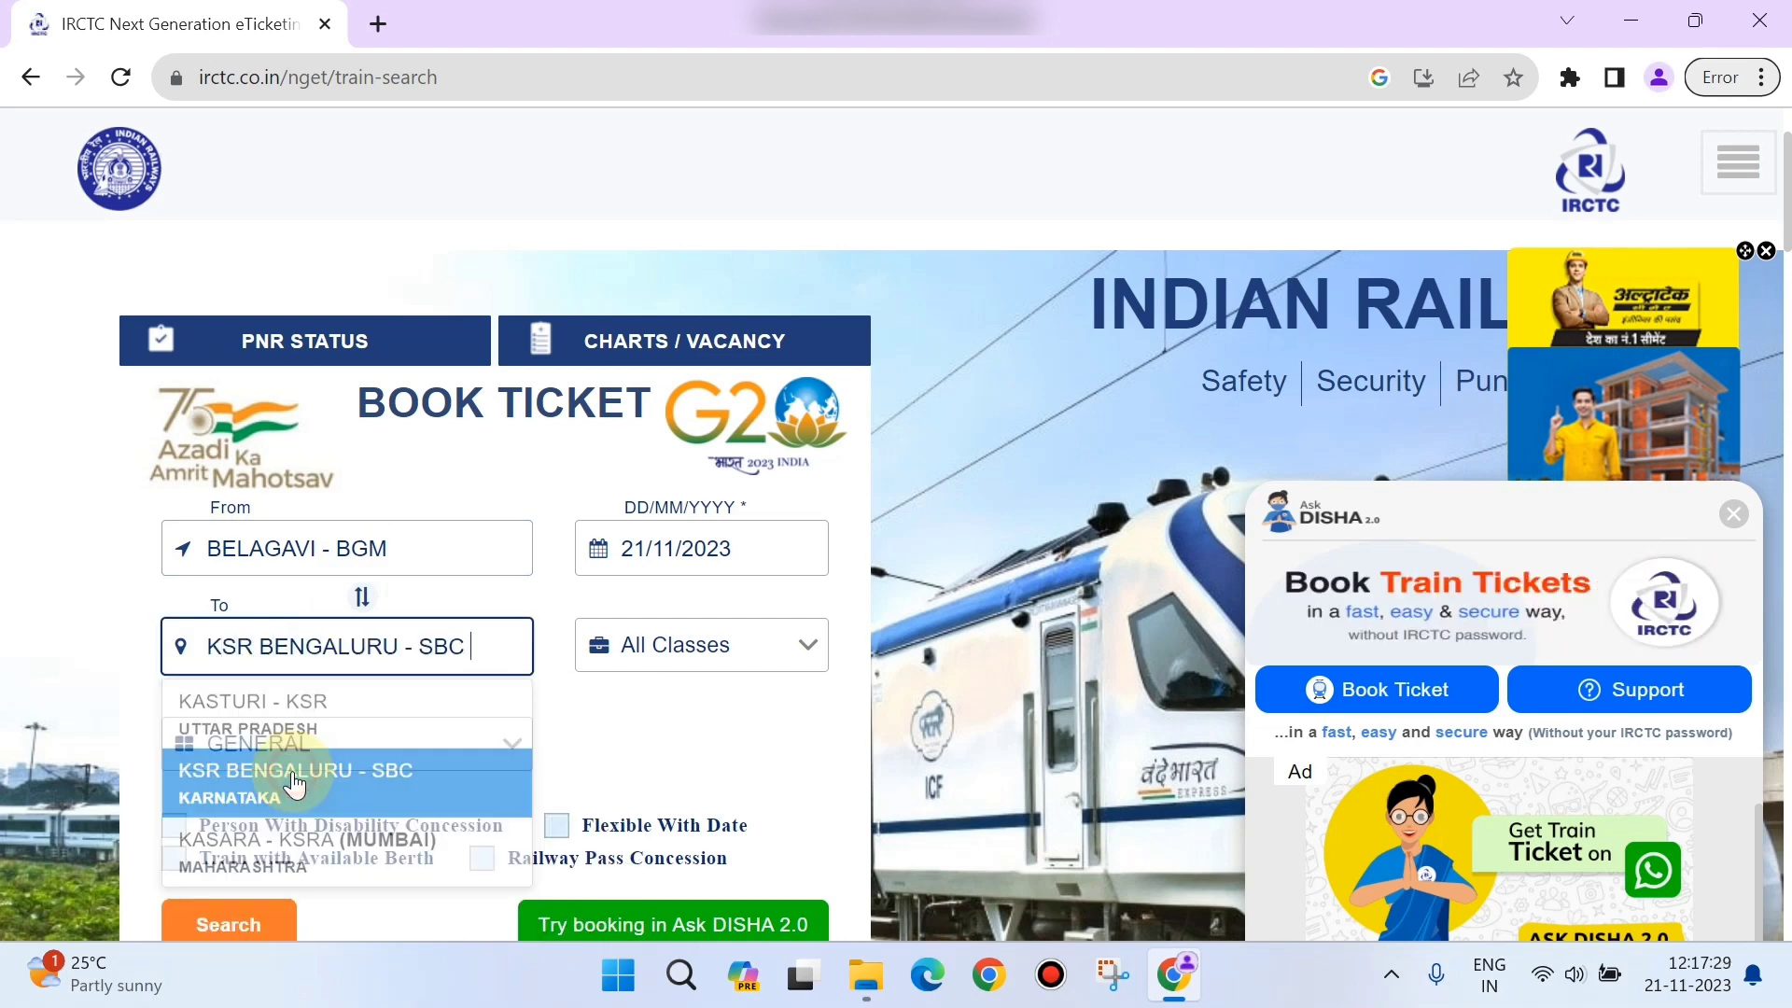
Step: Set the journey date to 30/11/2023, keeping All Classes
left_click(759, 539)
scroll(803, 919, "down", 1)
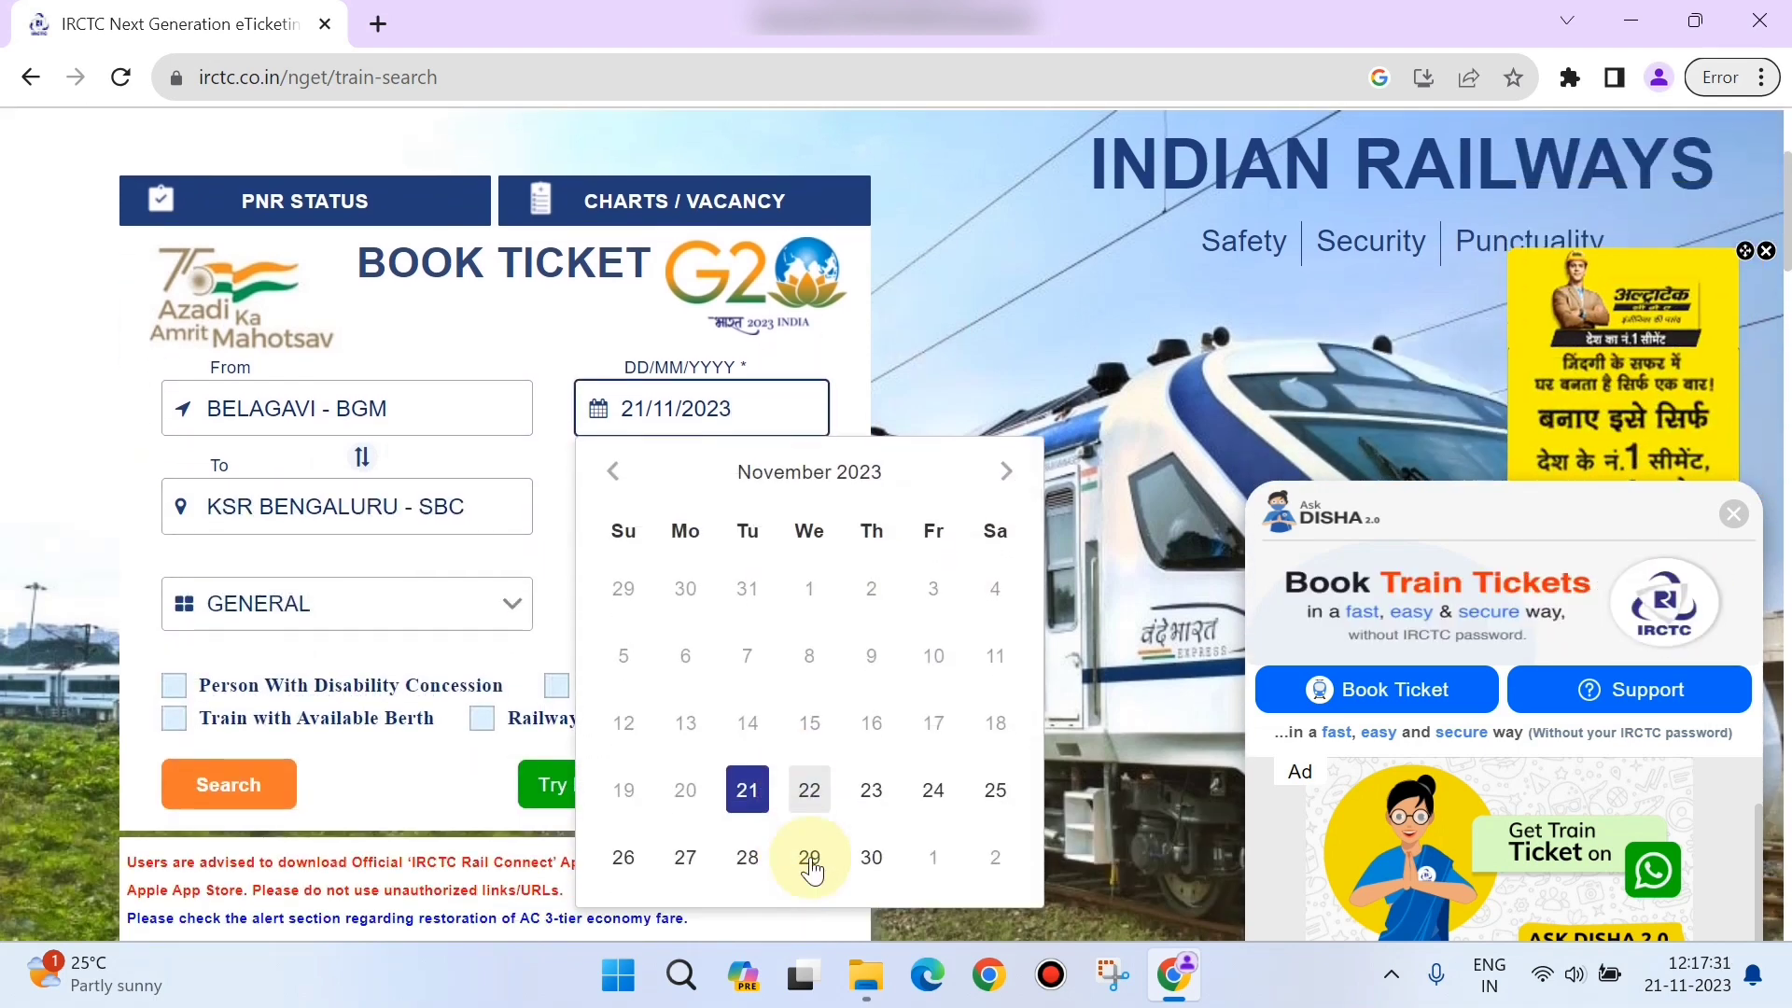
left_click(871, 856)
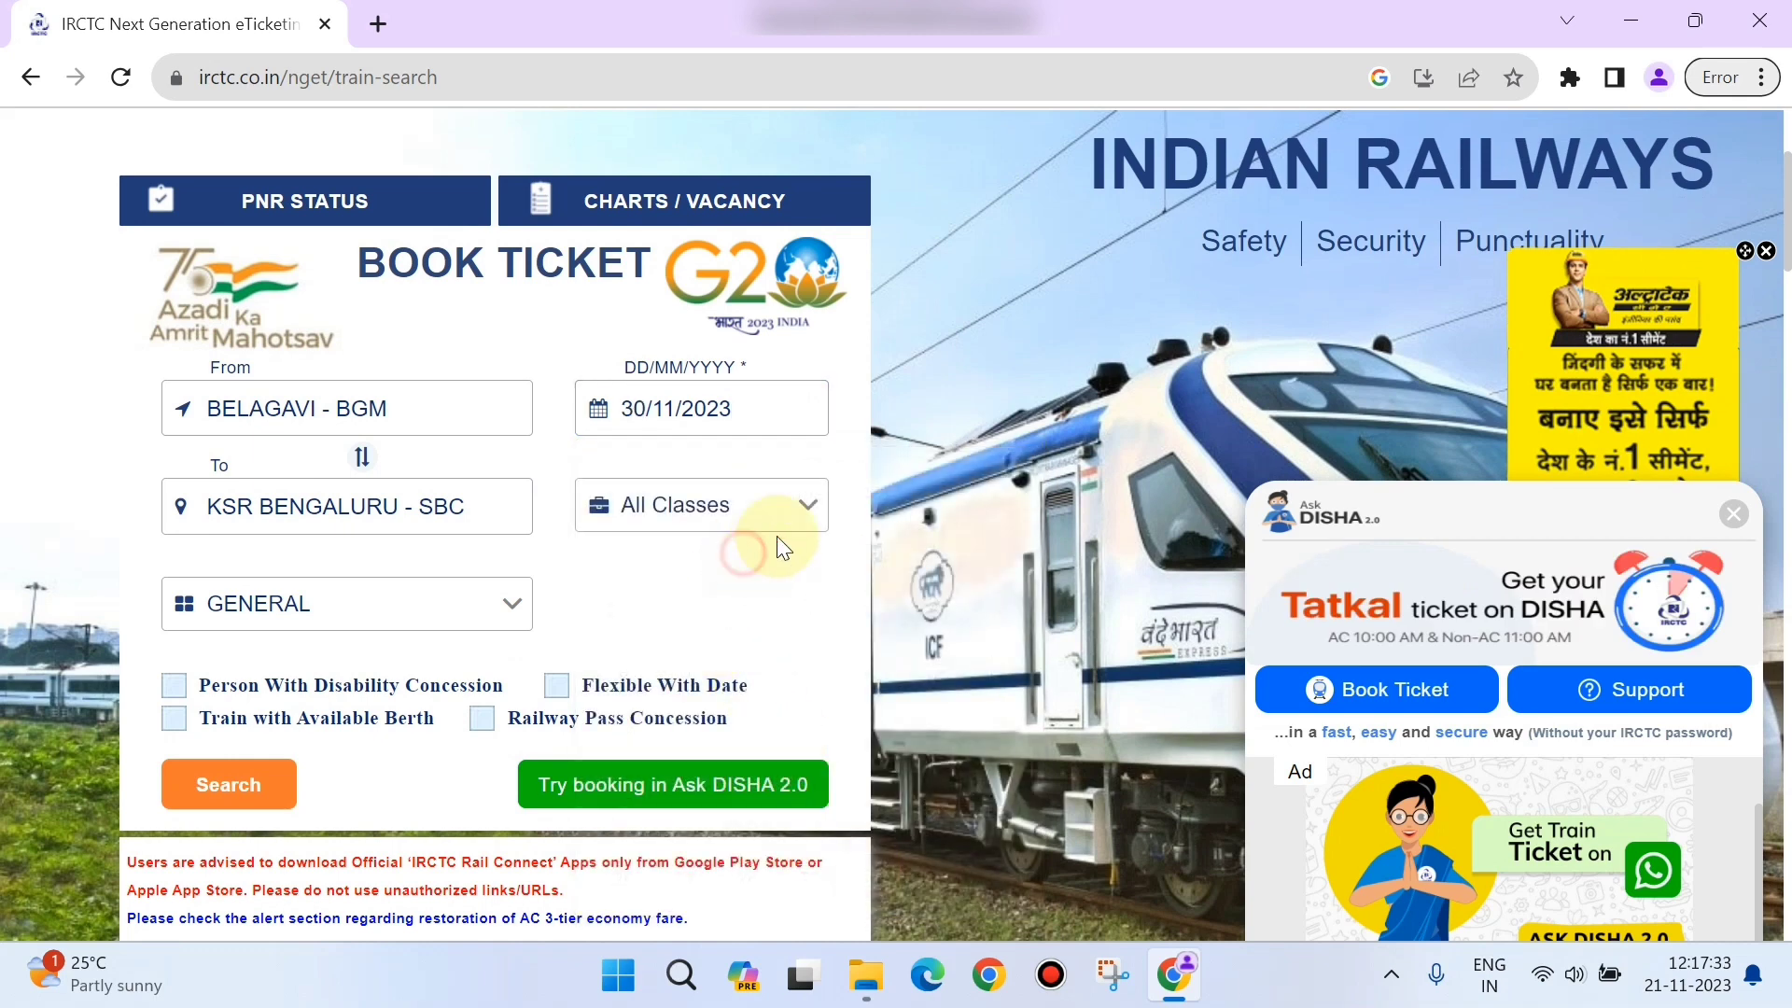
left_click(795, 516)
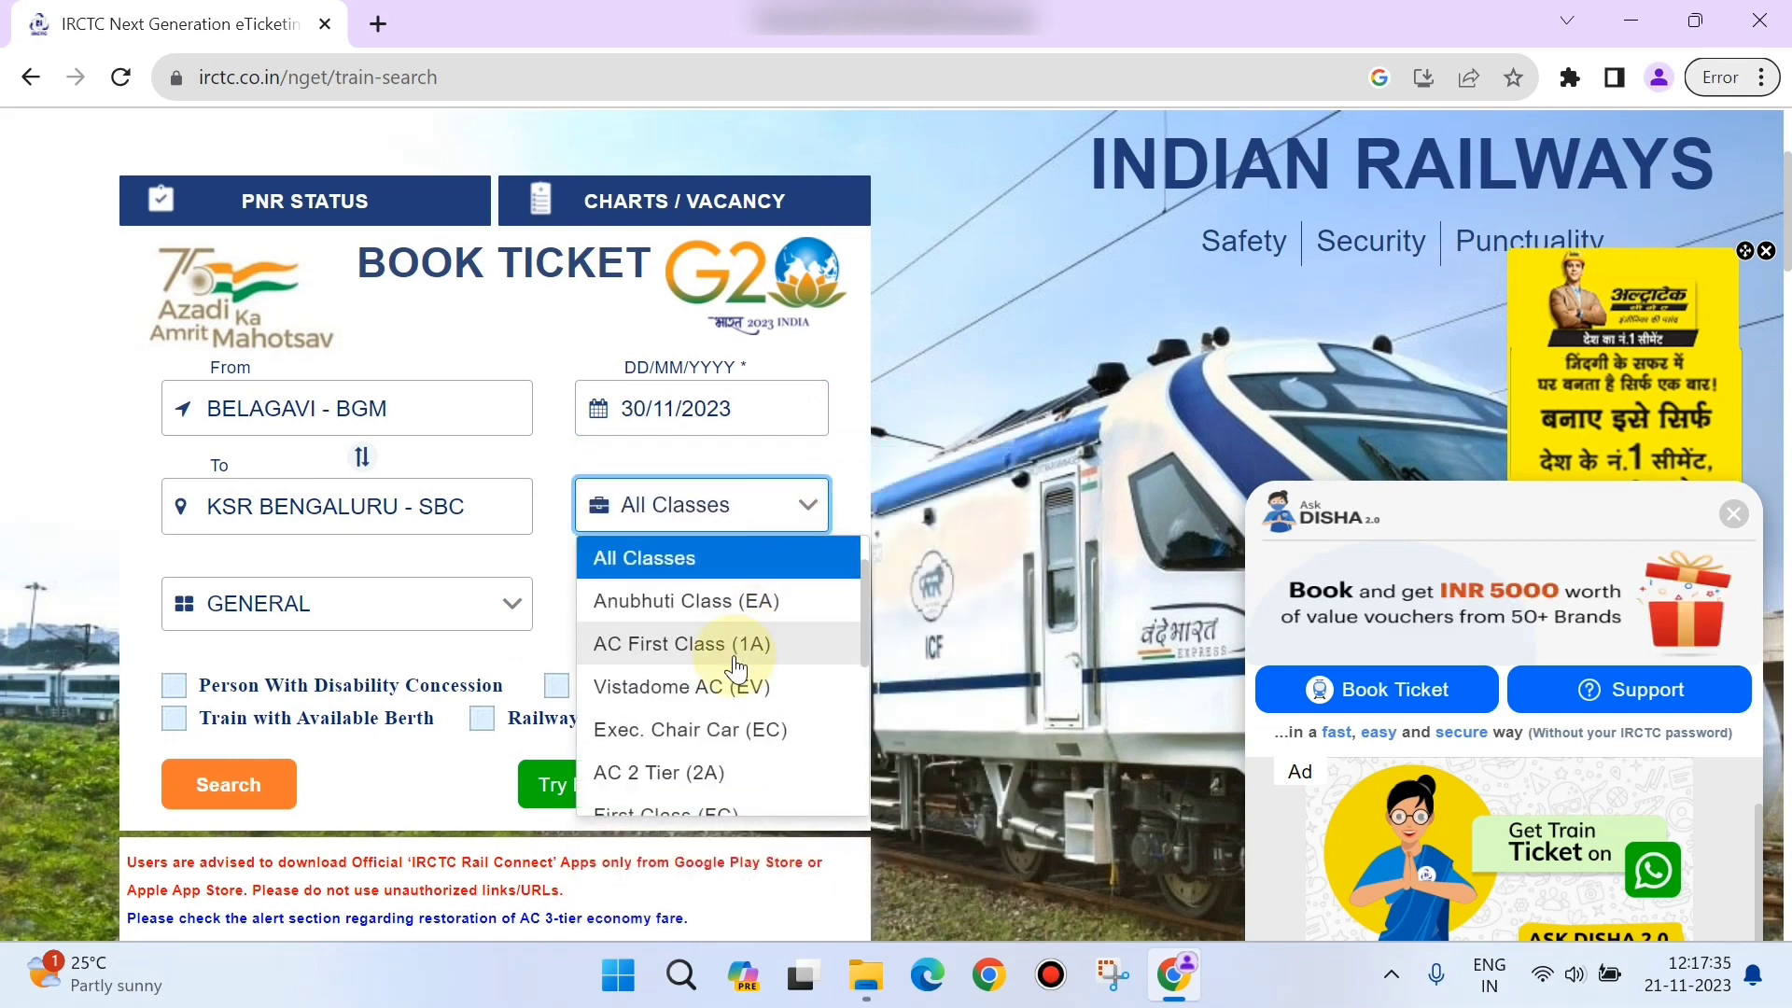
scroll(732, 653, "down", 3)
left_click(607, 312)
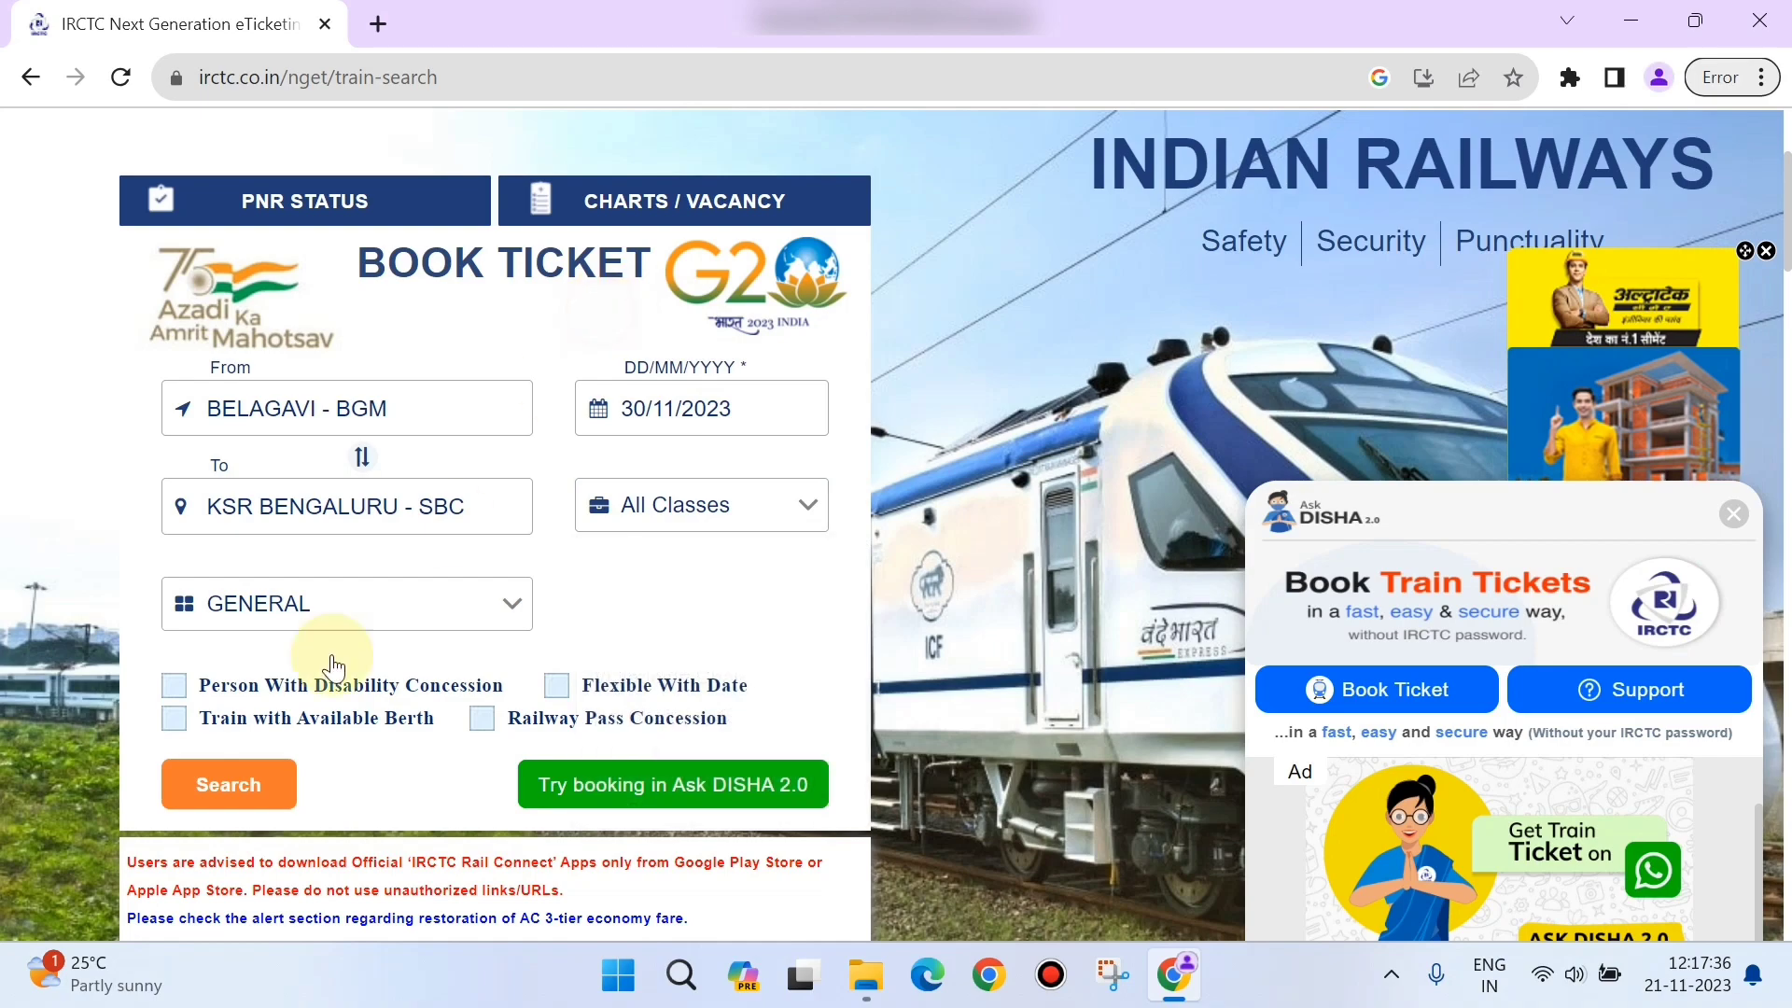
Step: Run the search and look through the Belagavi–KSR Bengaluru train list
left_click(264, 789)
scroll(600, 668, "down", 10)
scroll(599, 664, "down", 15)
scroll(599, 667, "up", 20)
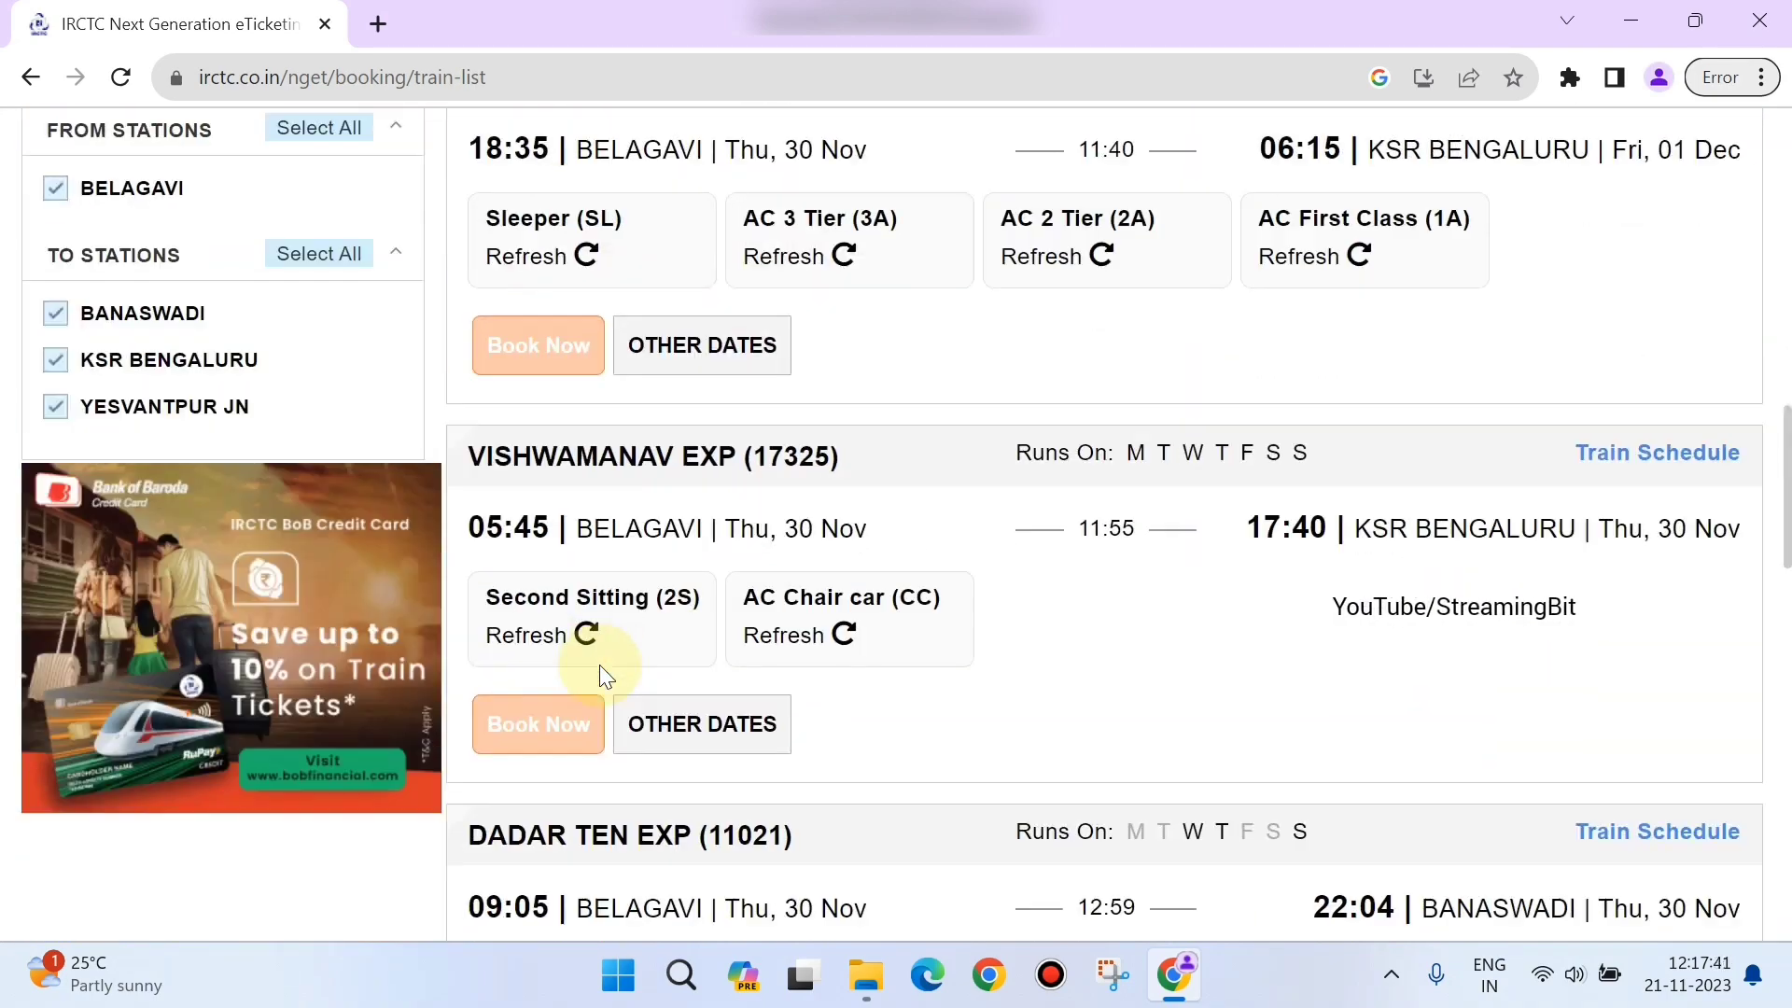
scroll(599, 664, "up", 3)
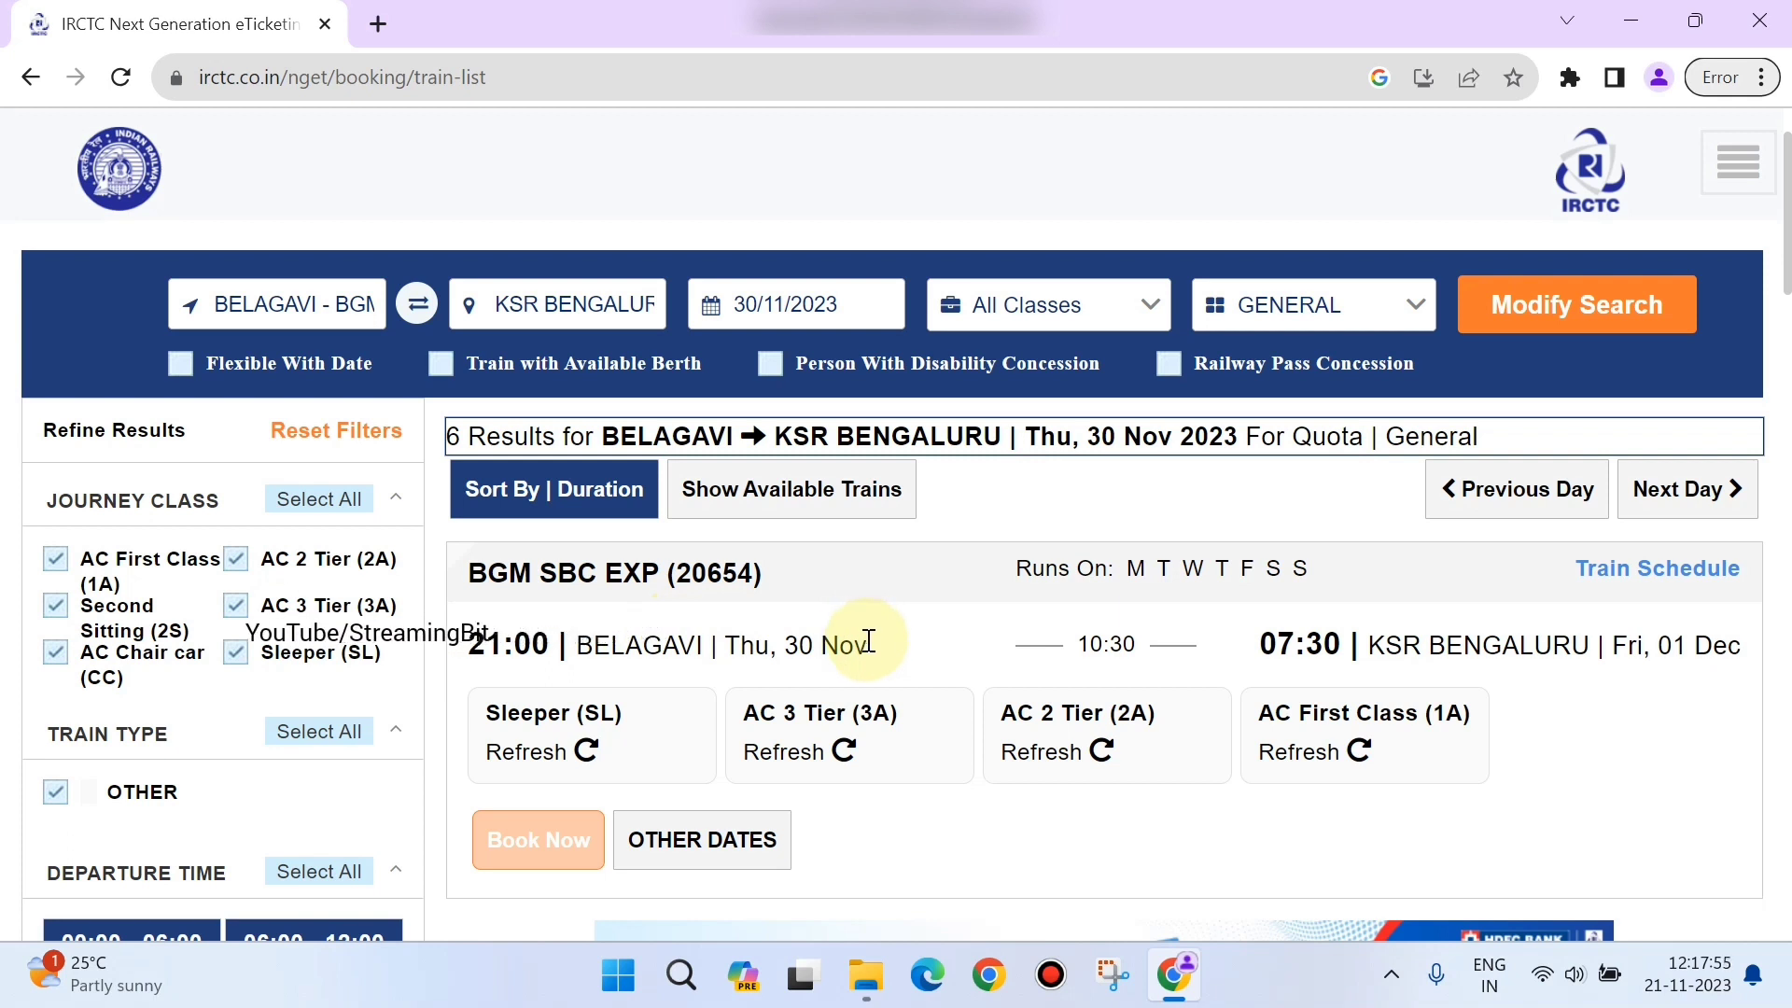
Step: Choose BGM SBC EXP's AC 3 Tier on Thu, 30 Nov at ₹995
left_click(1129, 735)
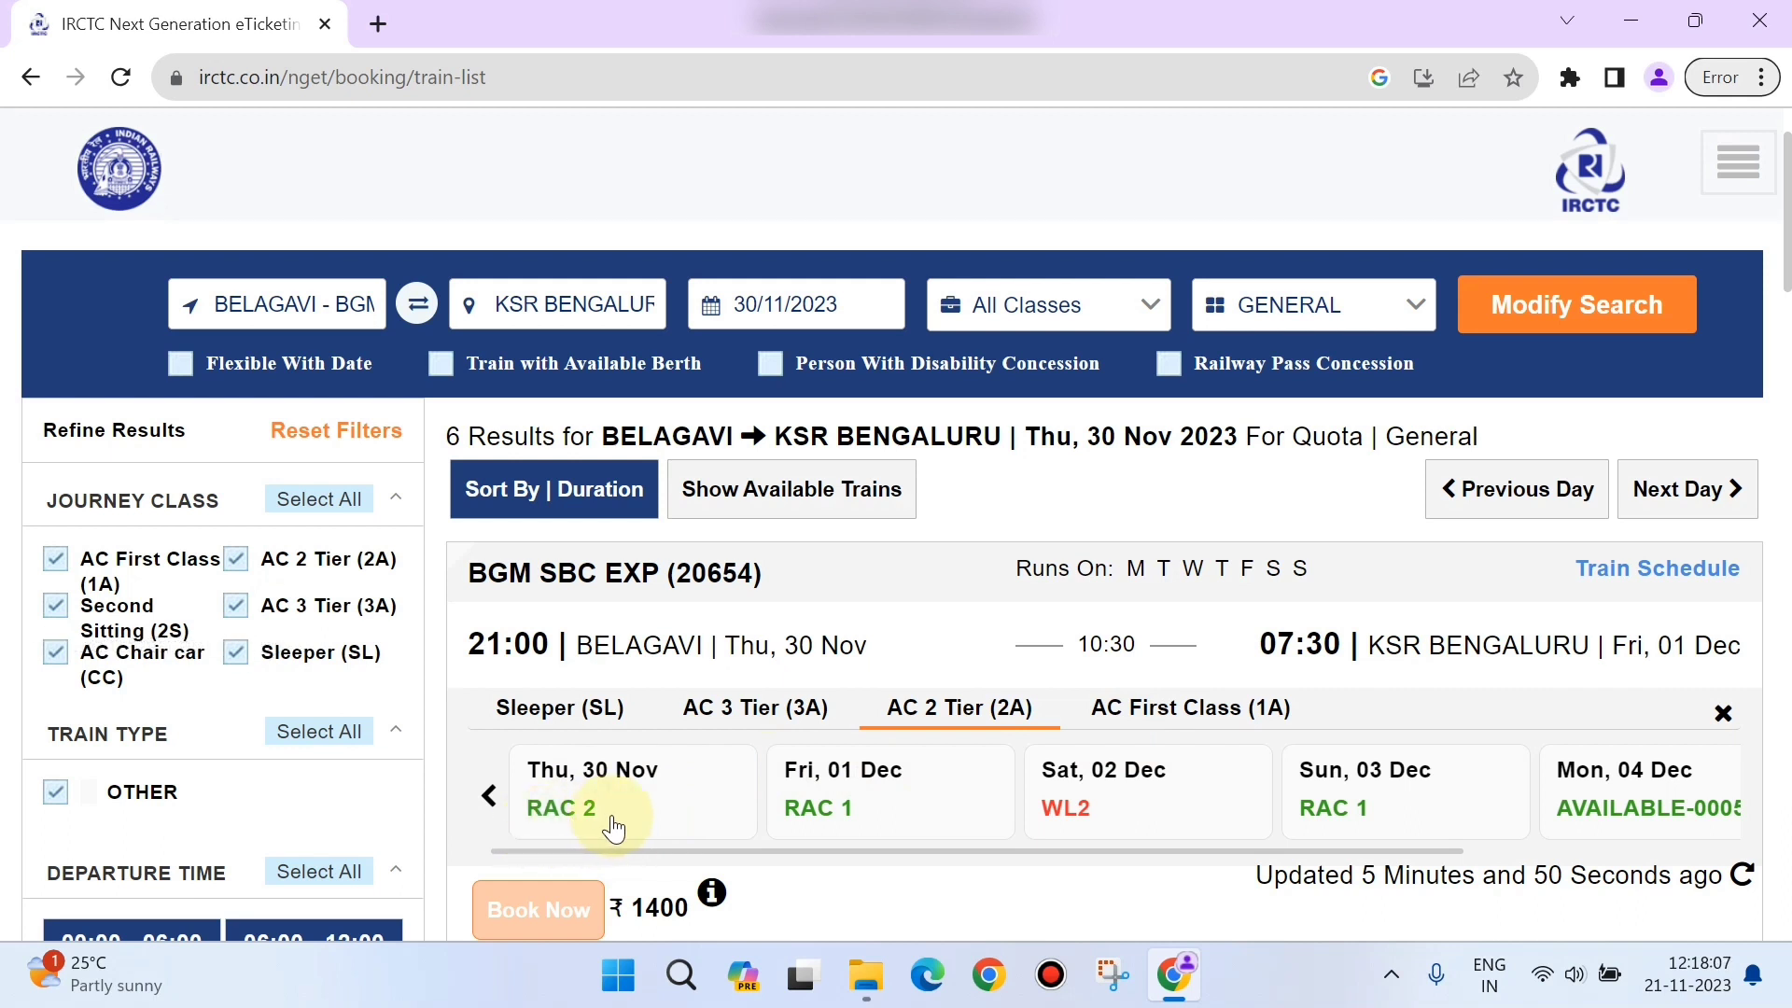
left_click(773, 709)
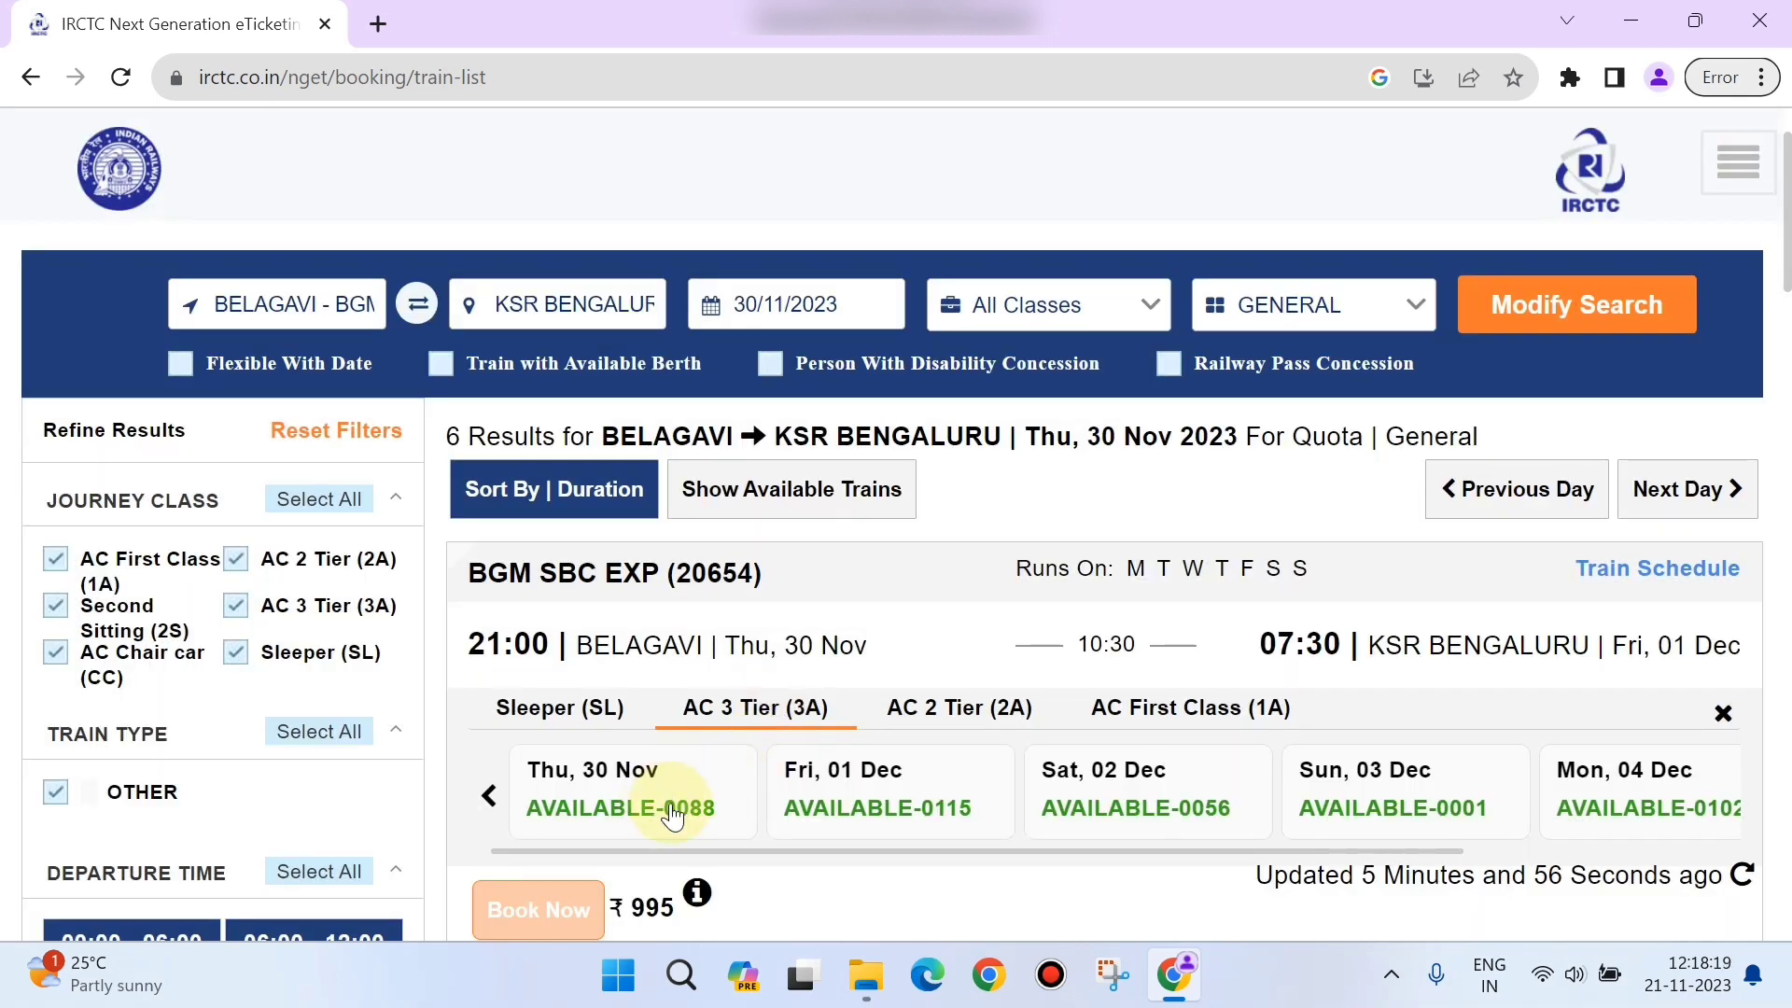
scroll(672, 815, "down", 1)
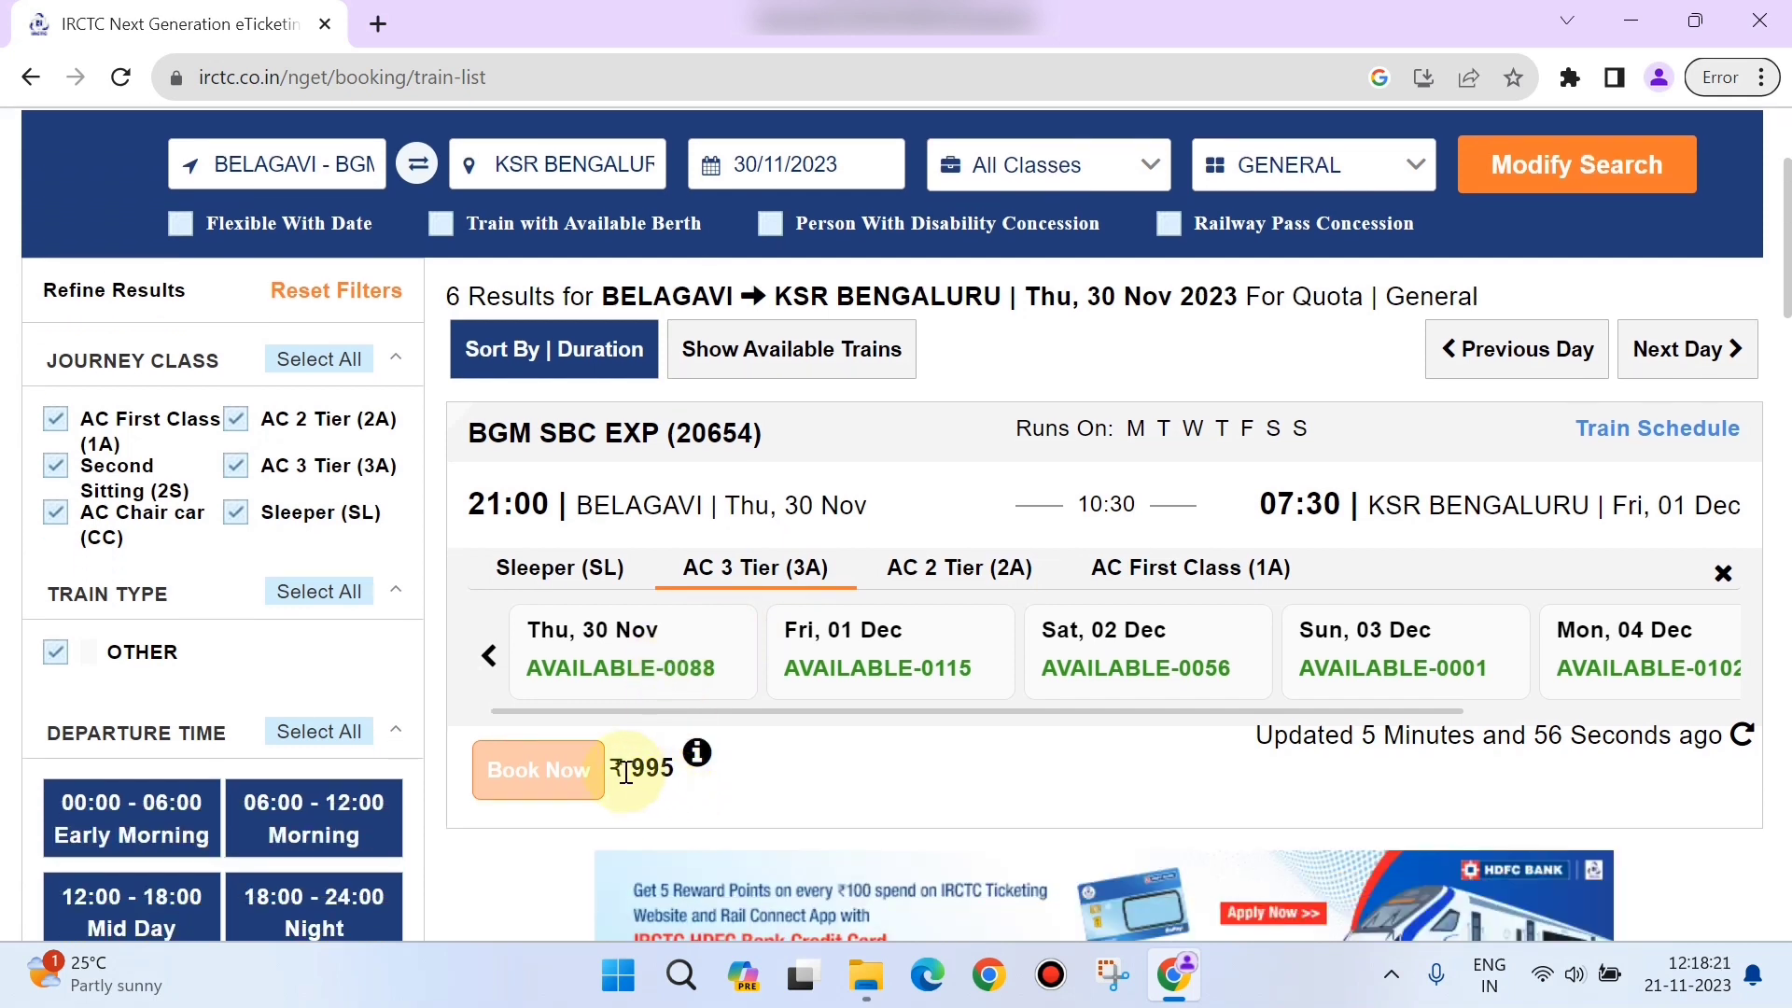
scroll(650, 775, "up", 1)
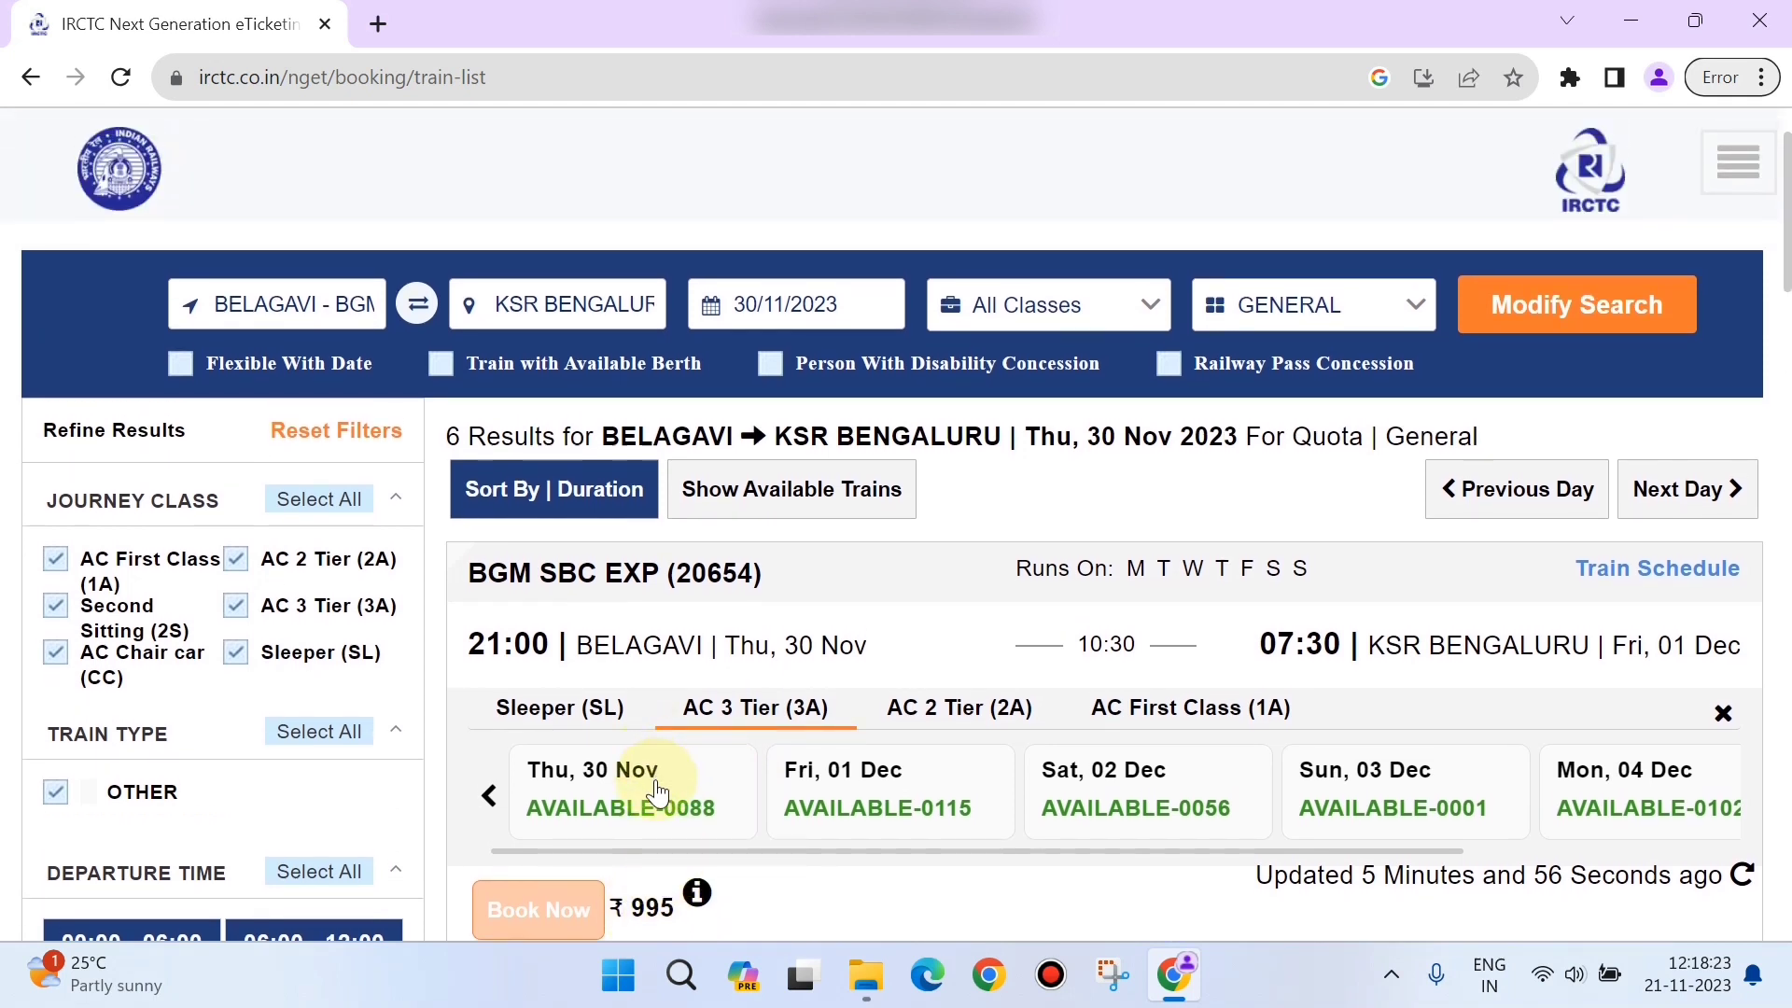
left_click(656, 788)
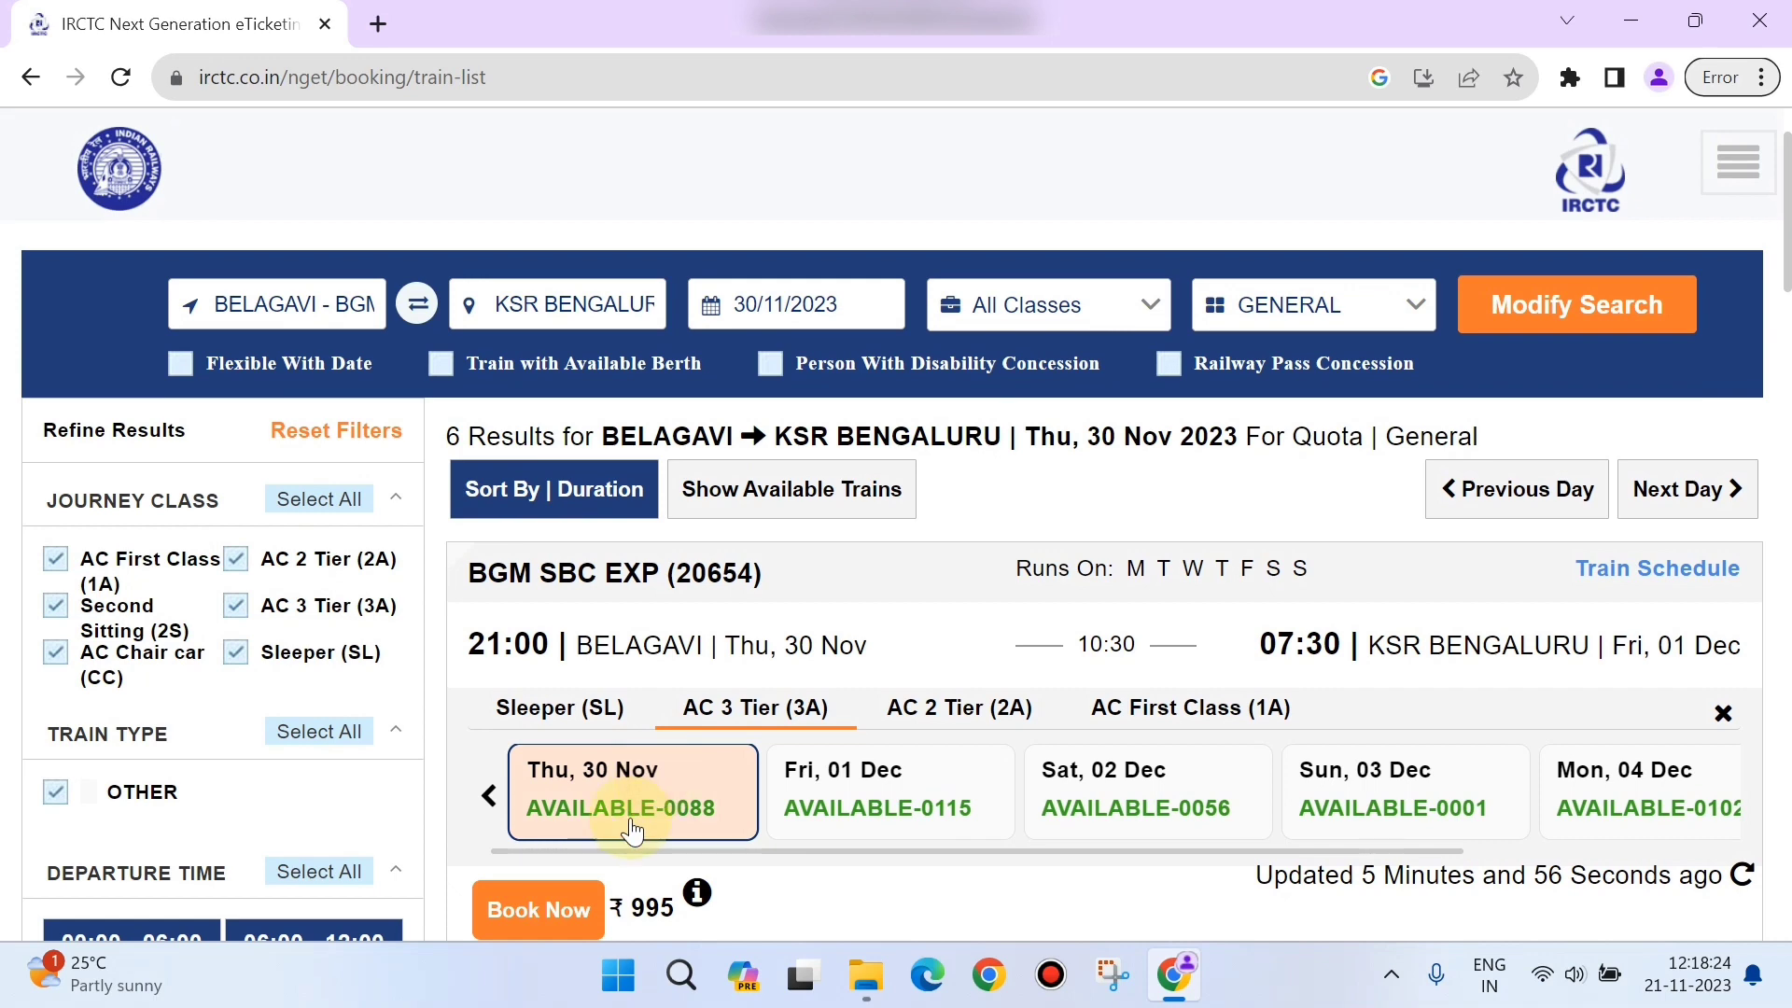
Step: Book Now, then enter the account username, password and shown captcha in the login form
left_click(563, 905)
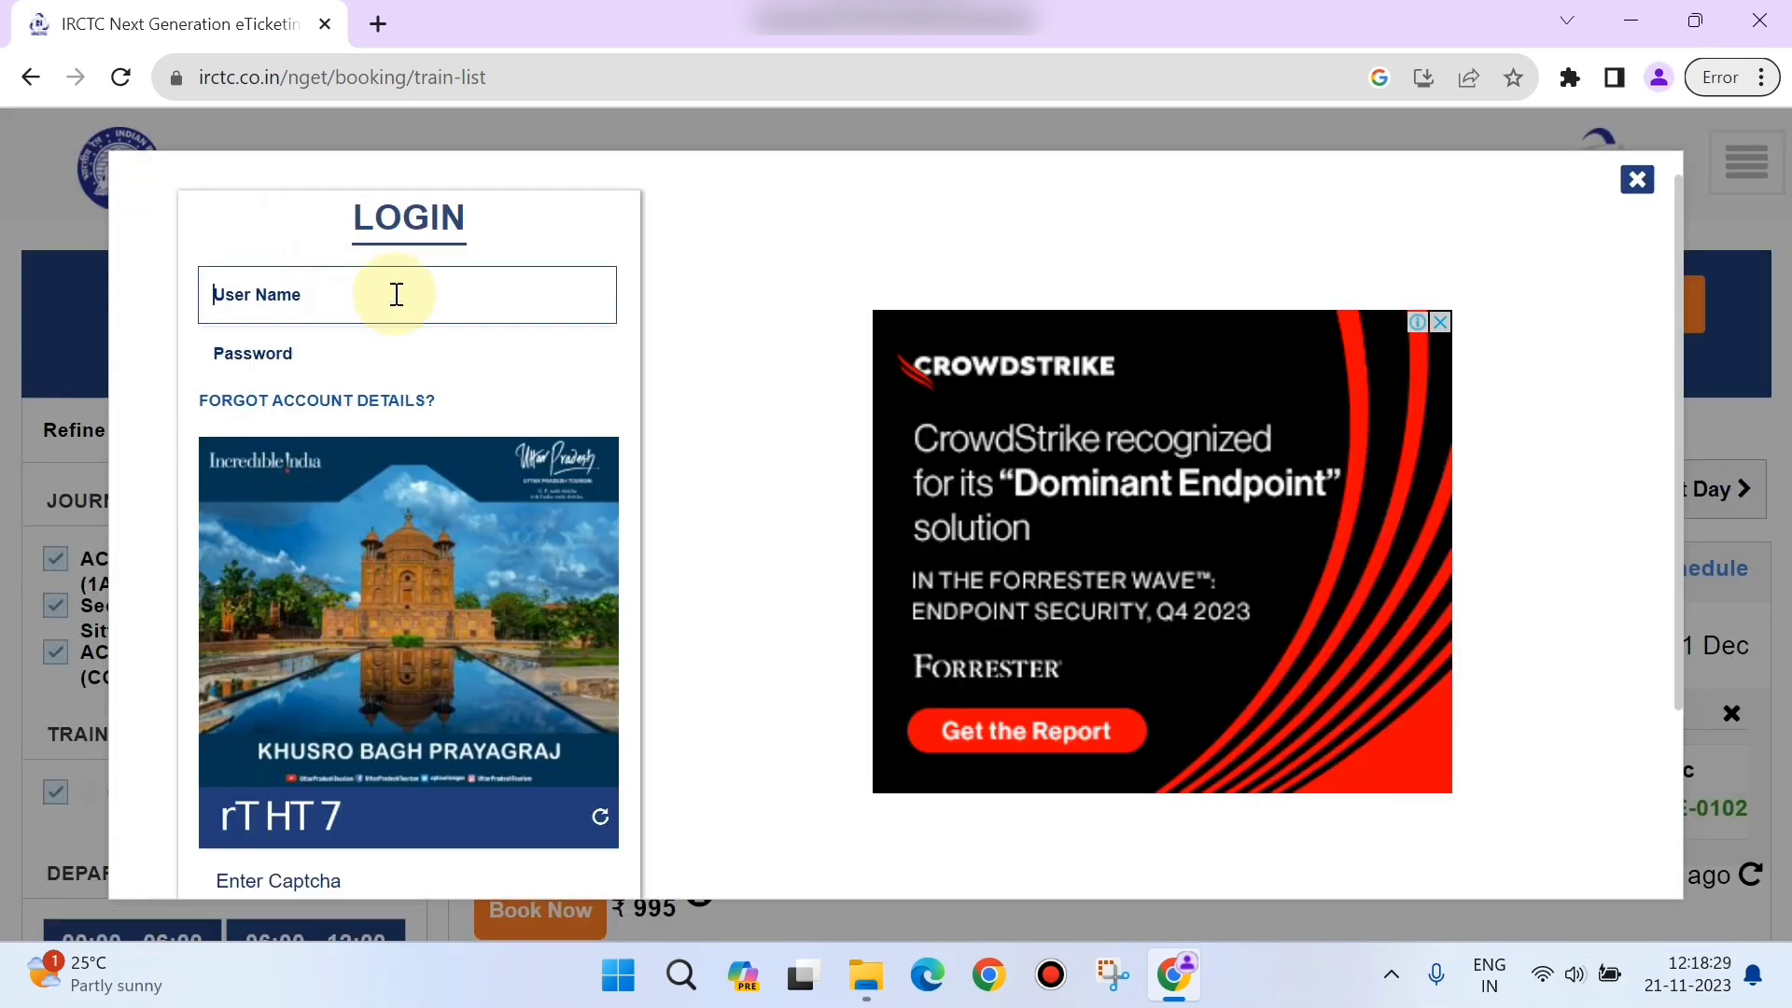
left_click(410, 282)
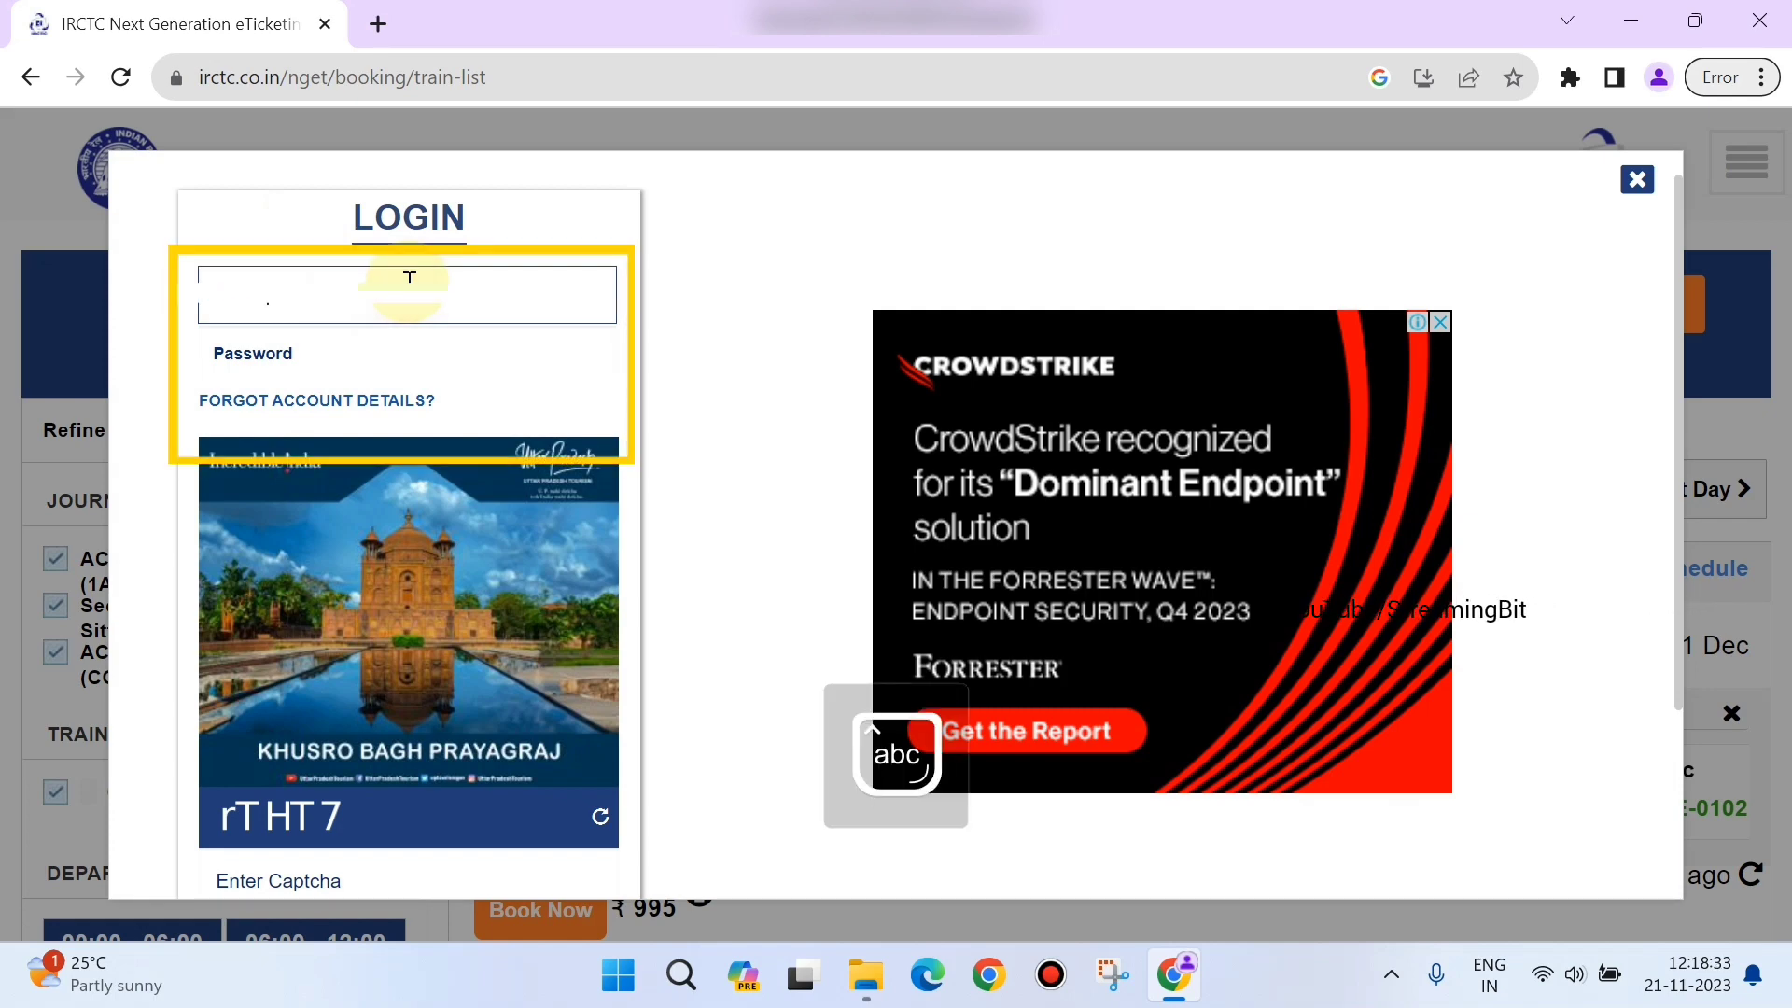
key("Tab")
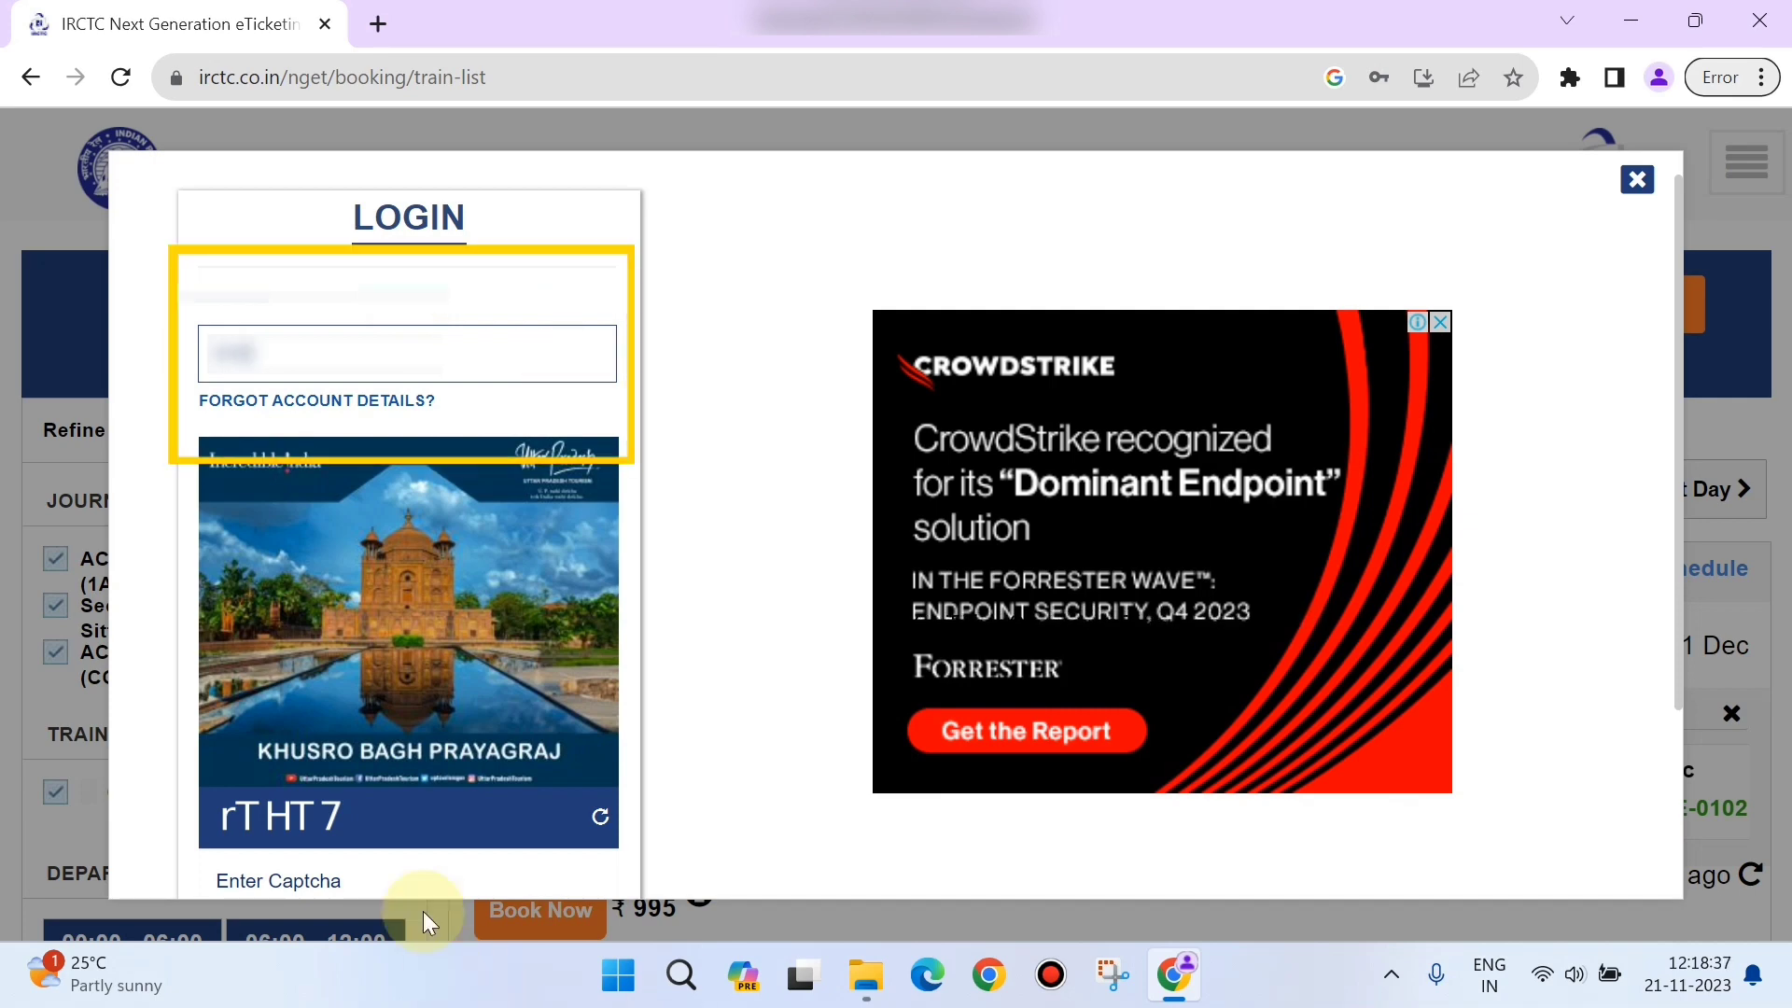
scroll(319, 885, "down", 1)
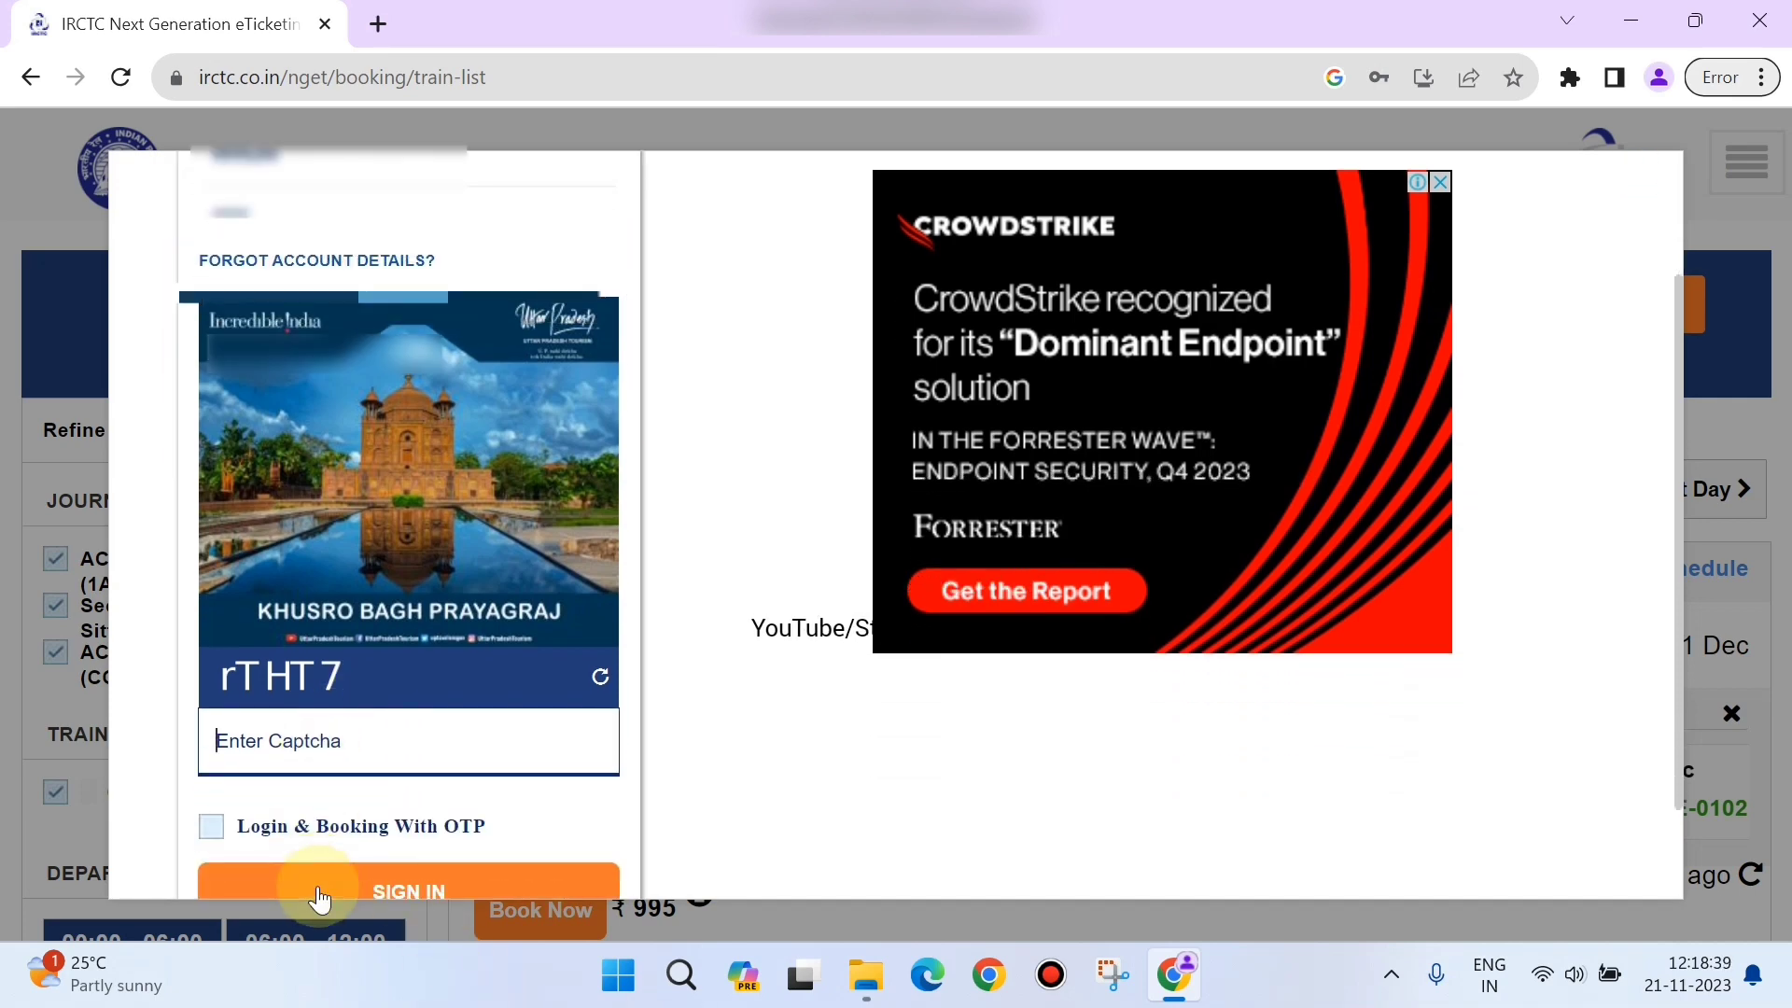
type("rTHT7")
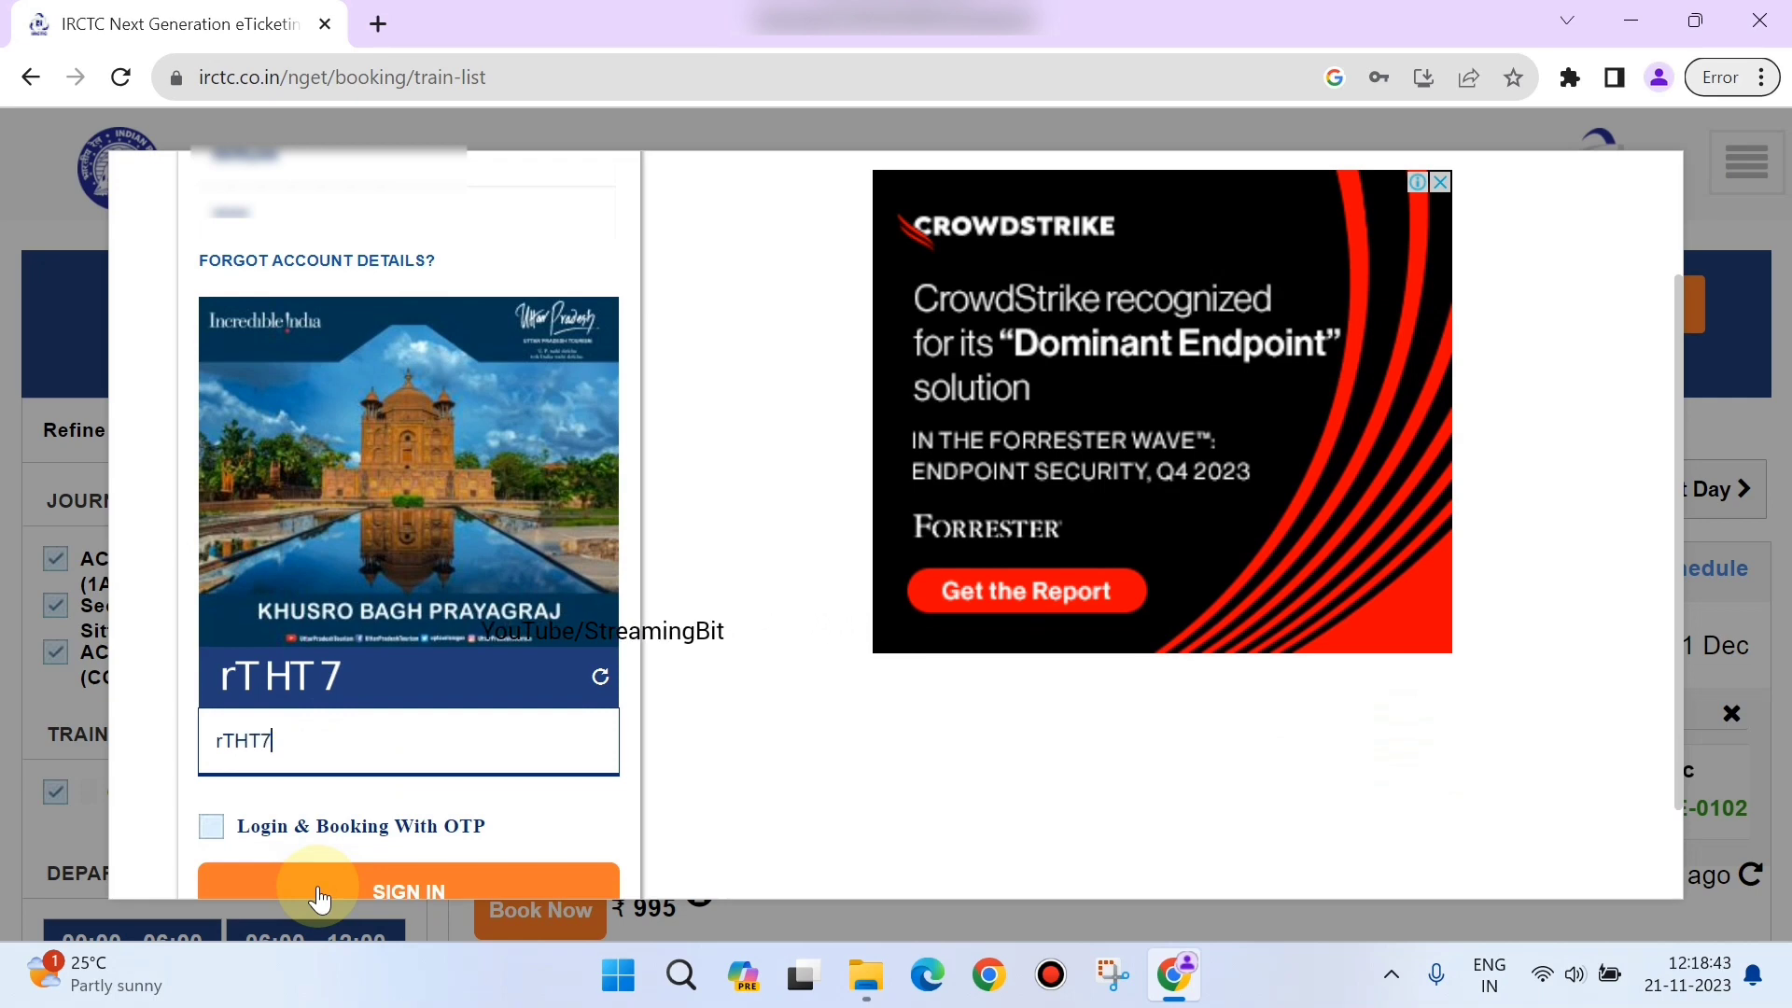
Step: Sign in to IRCTC and decline Chrome's offer to save the password
left_click(319, 892)
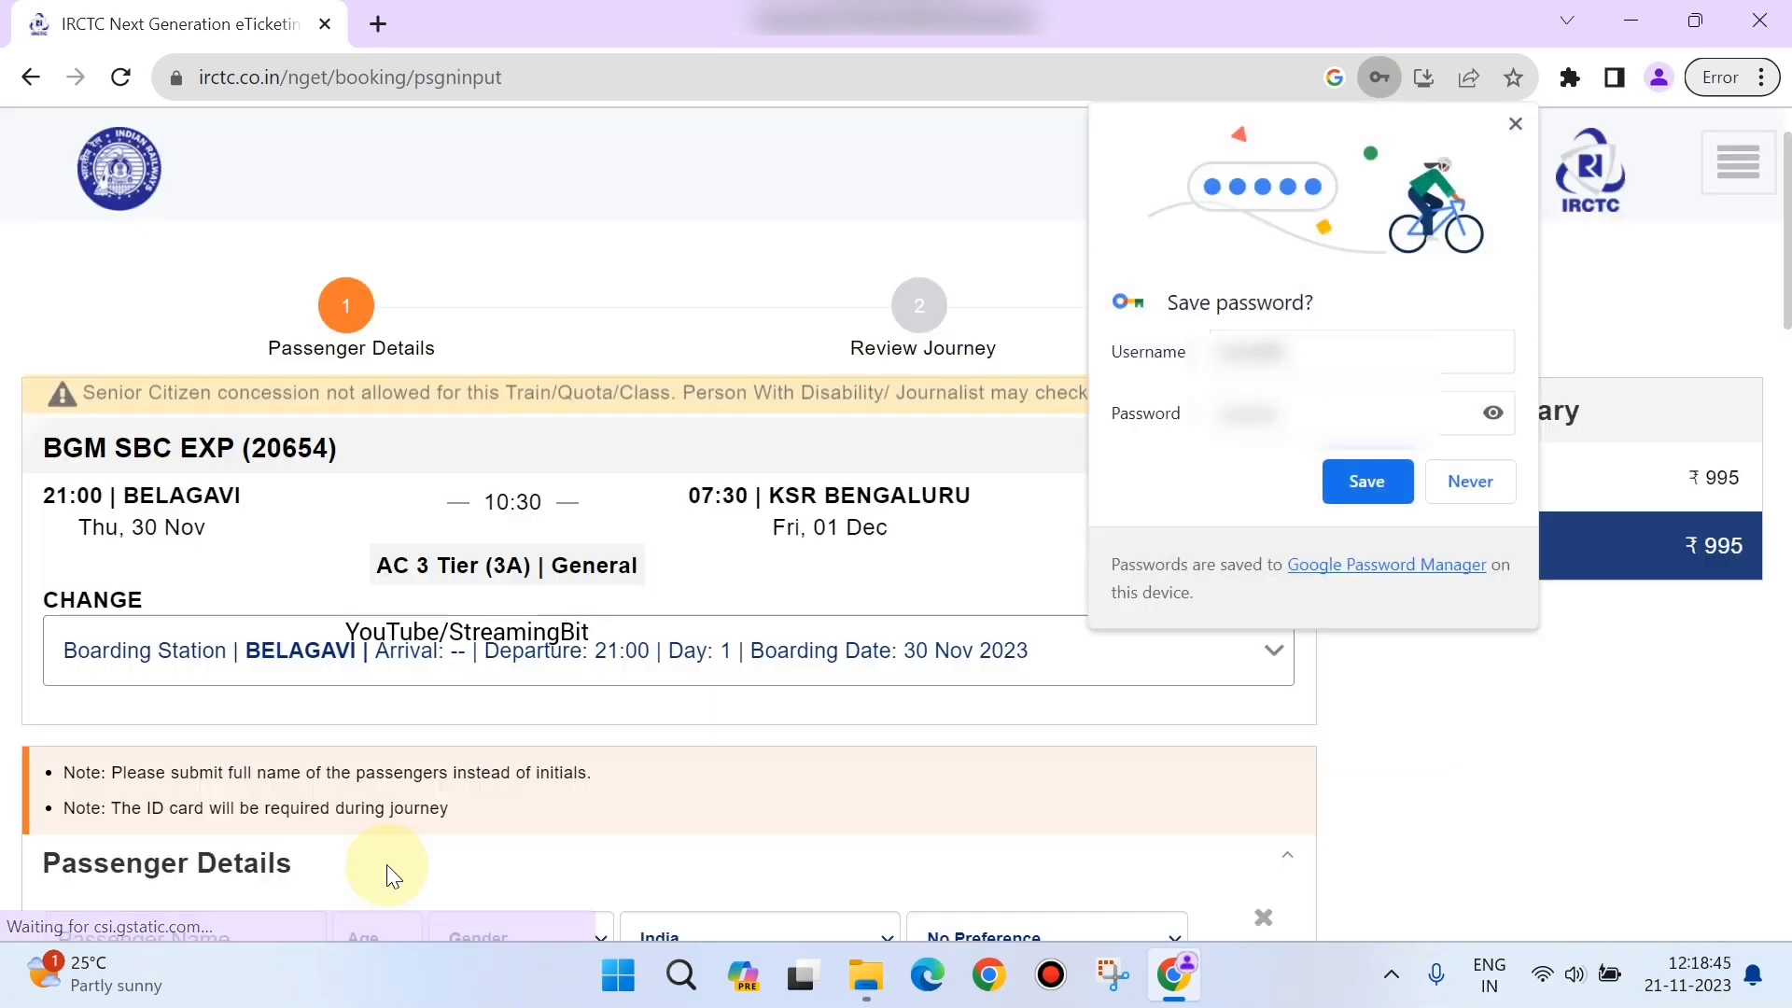
left_click(1467, 480)
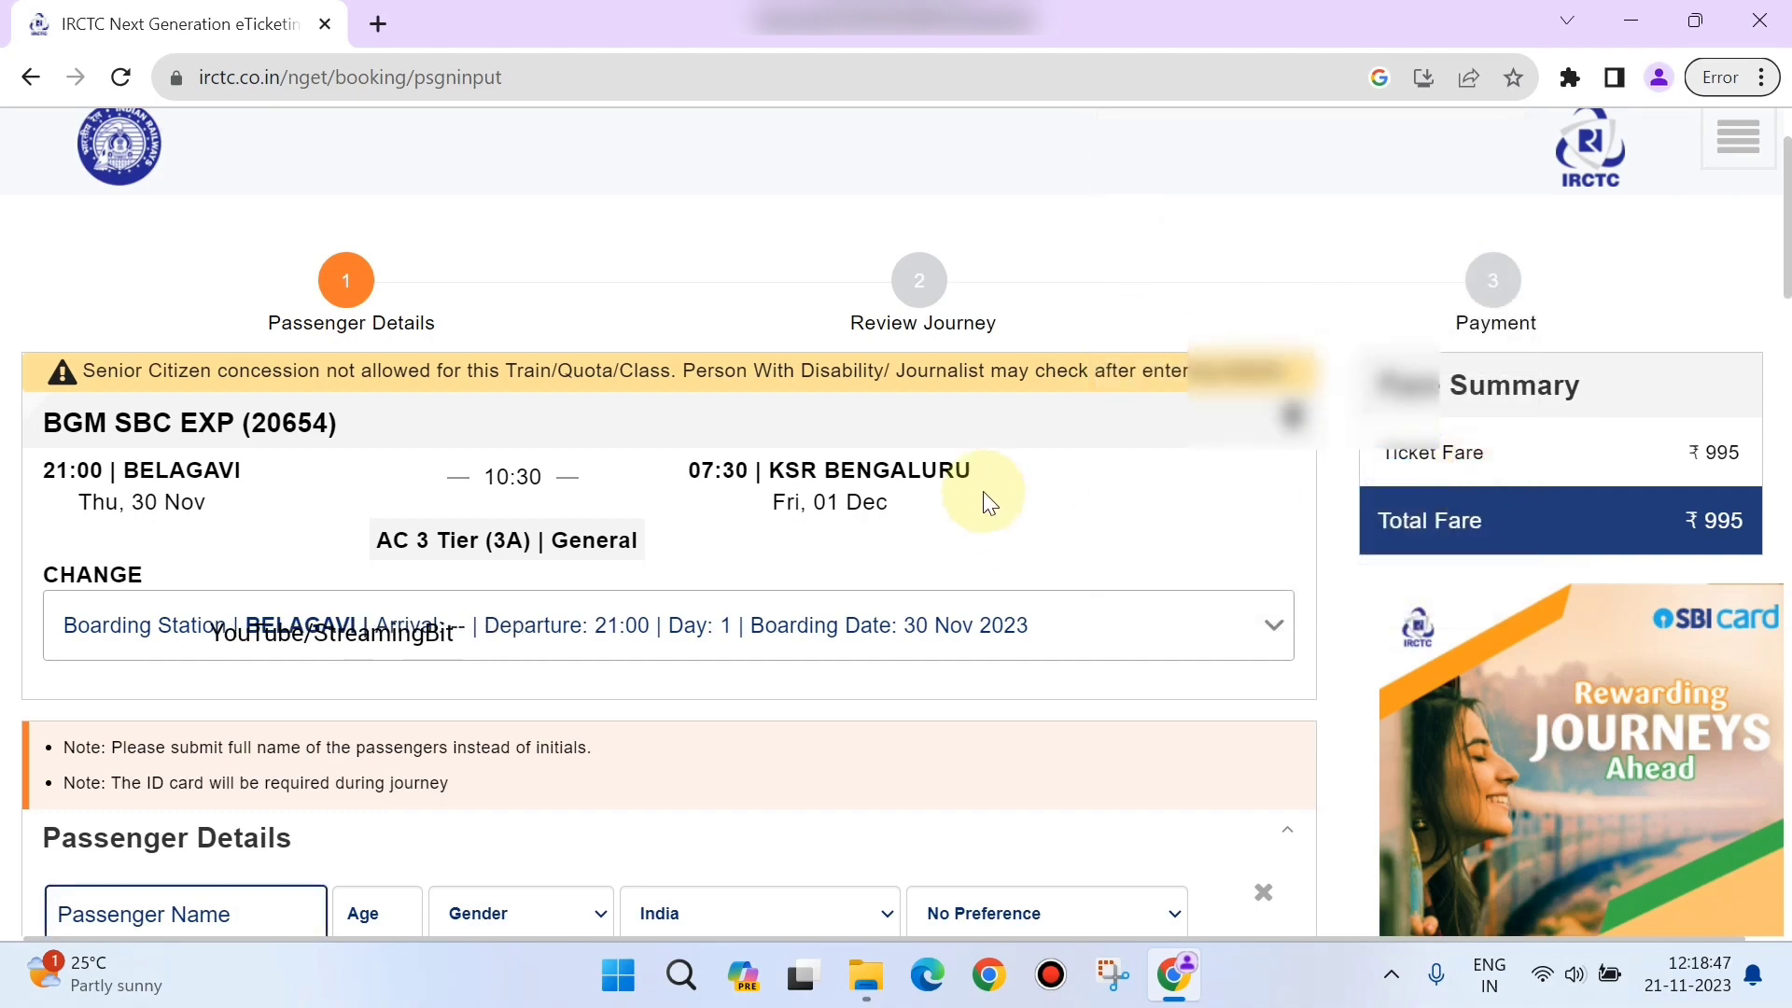
scroll(983, 491, "down", 4)
scroll(982, 491, "up", 3)
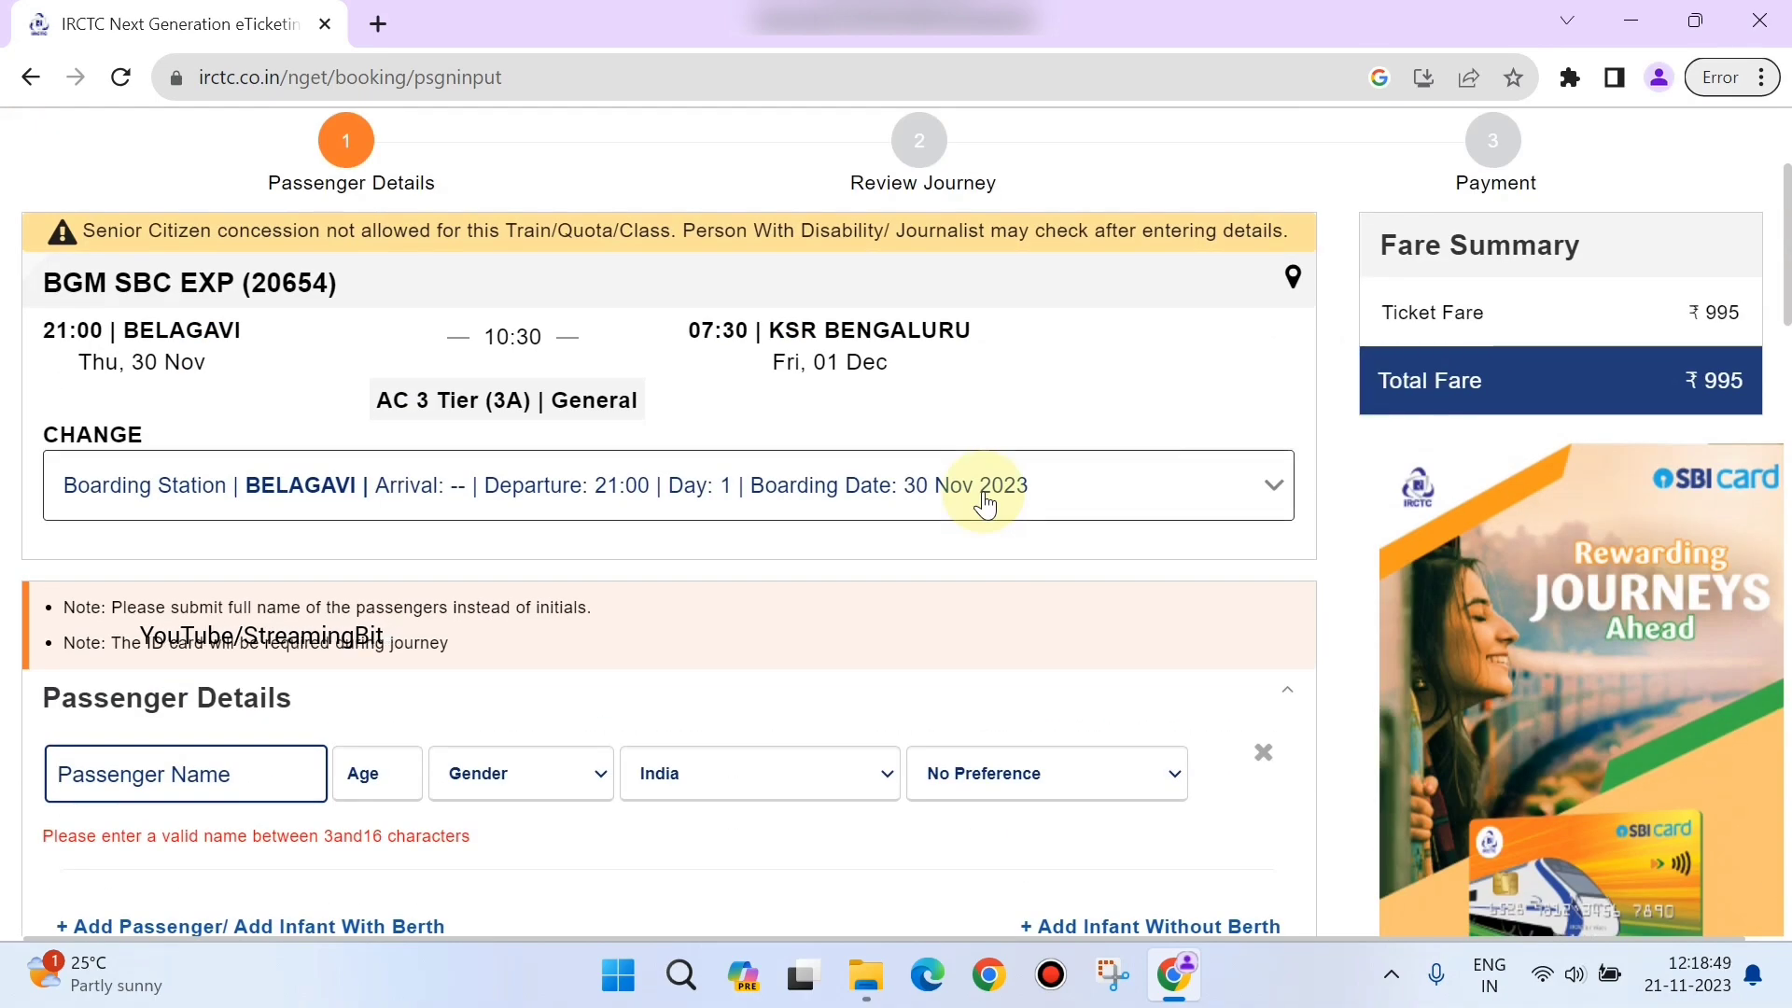
scroll(982, 495, "down", 4)
scroll(389, 388, "up", 1)
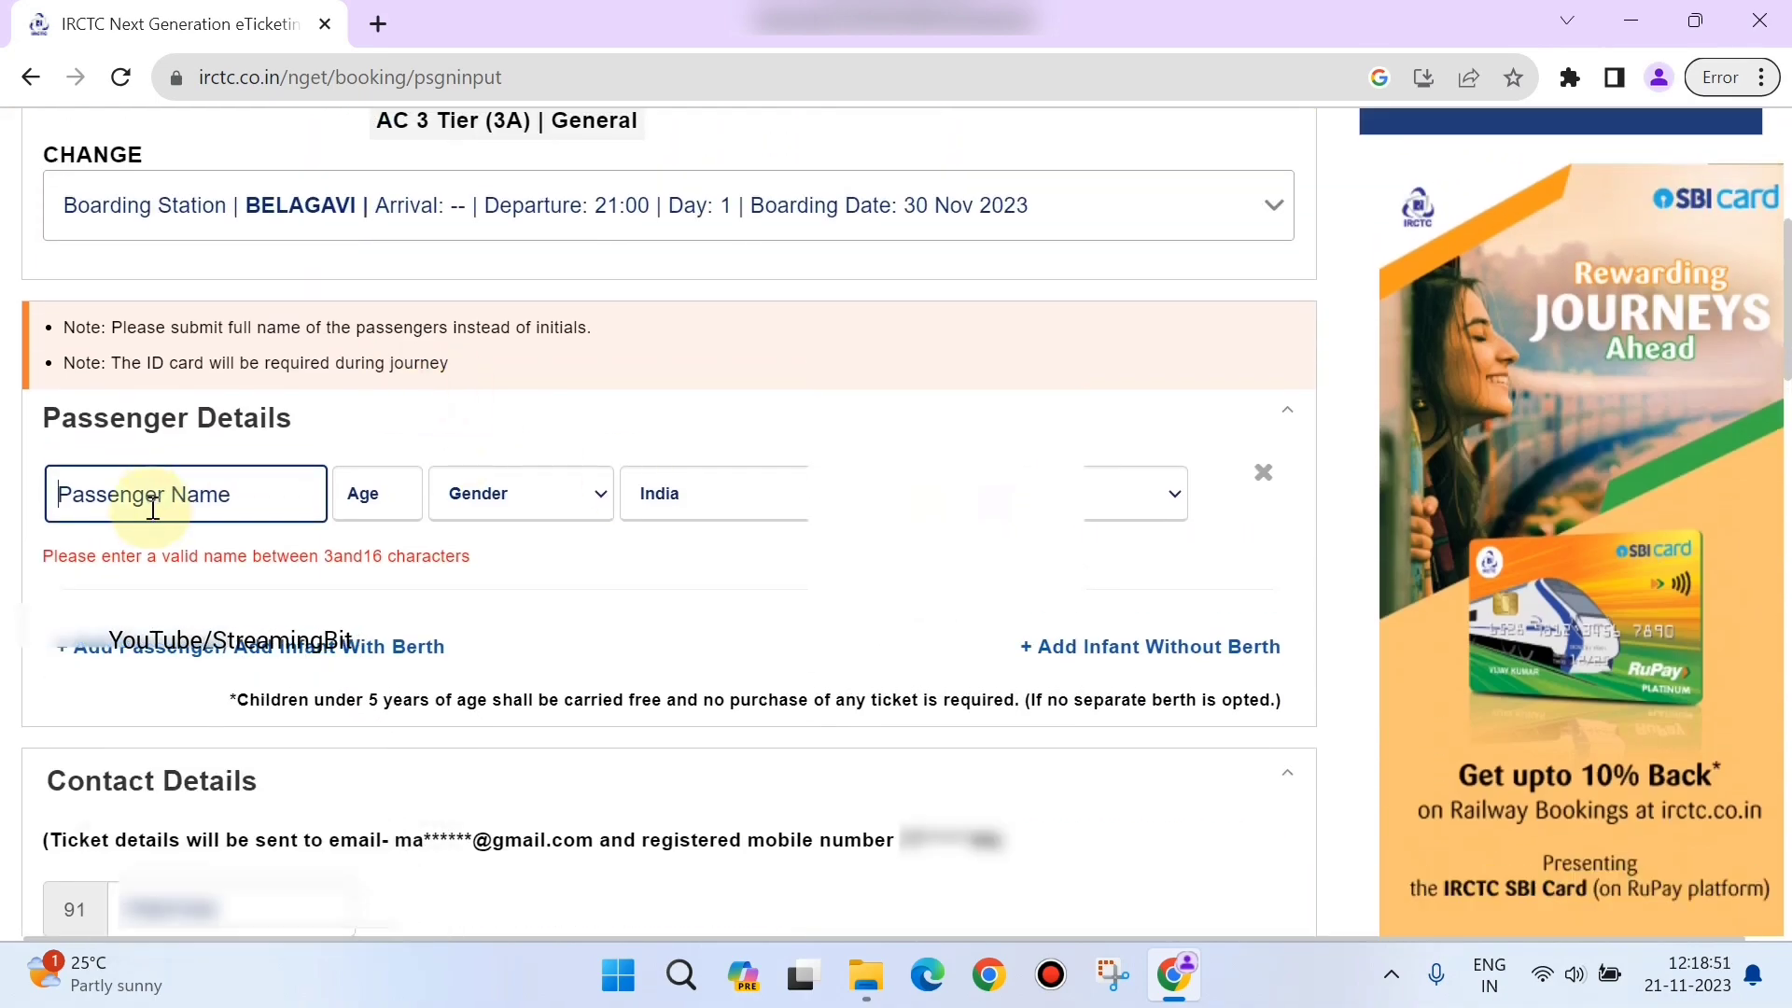
Step: Enter the passenger's full name, age 24, gender Female and Side Lower berth
type("Rahul")
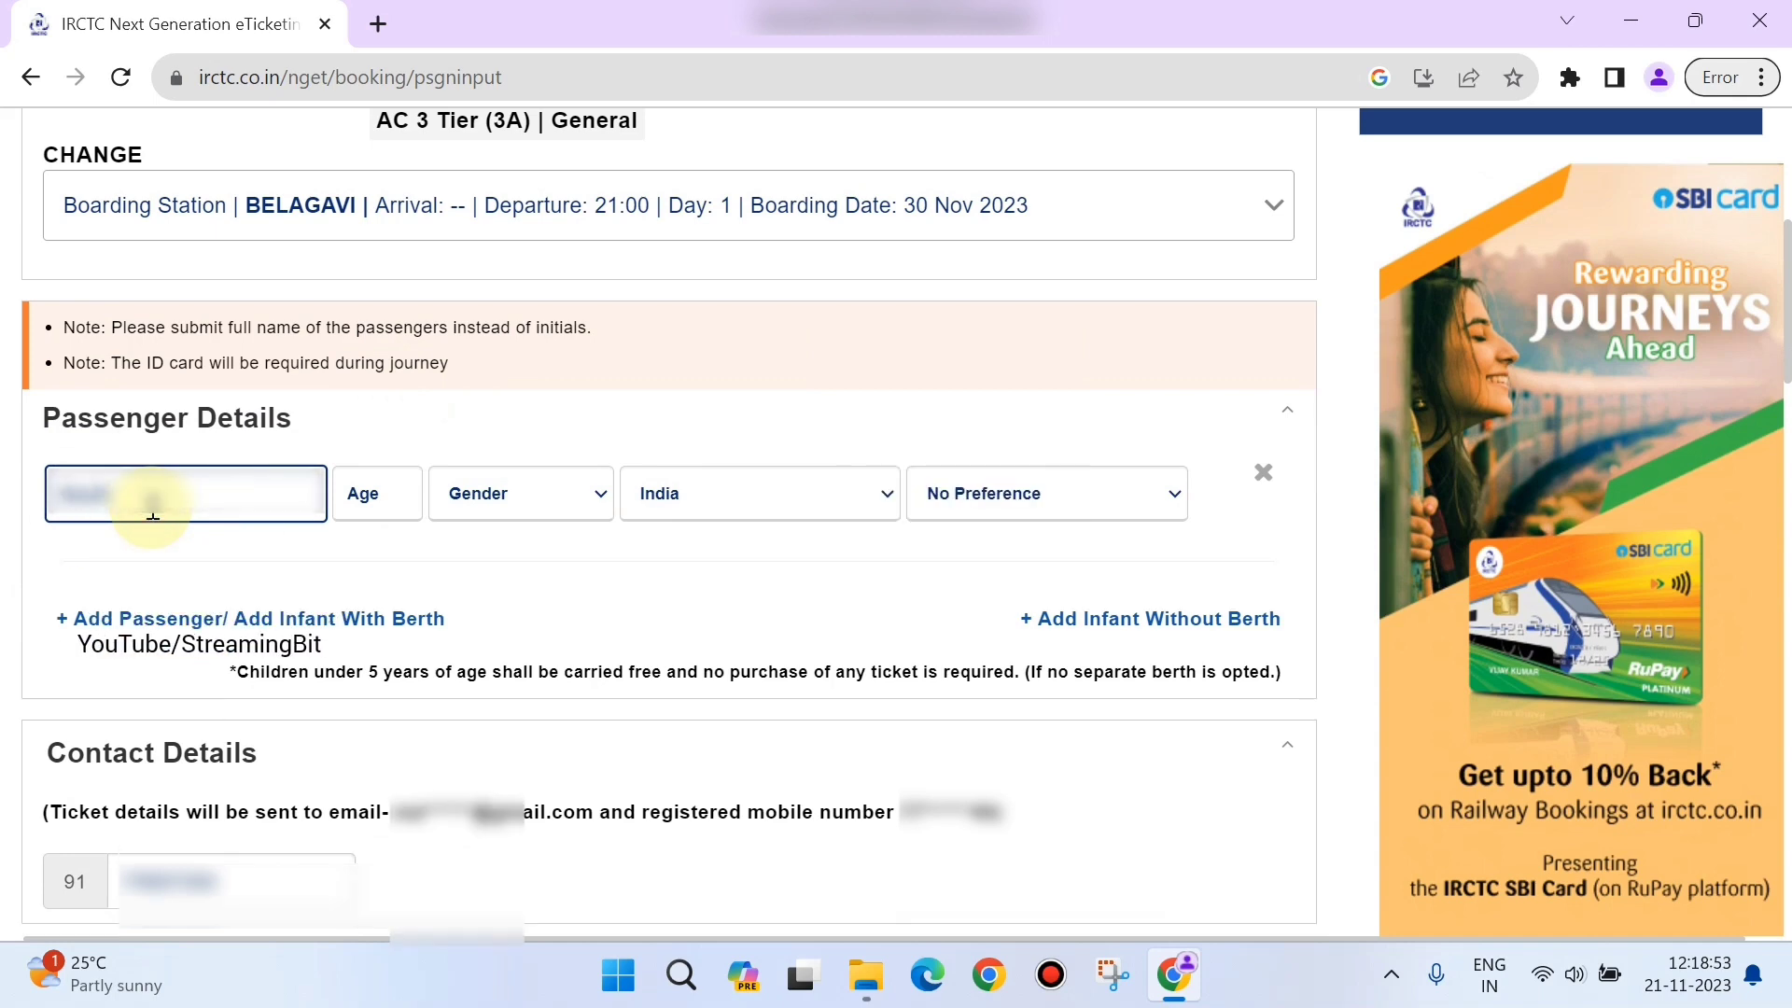
type(" K")
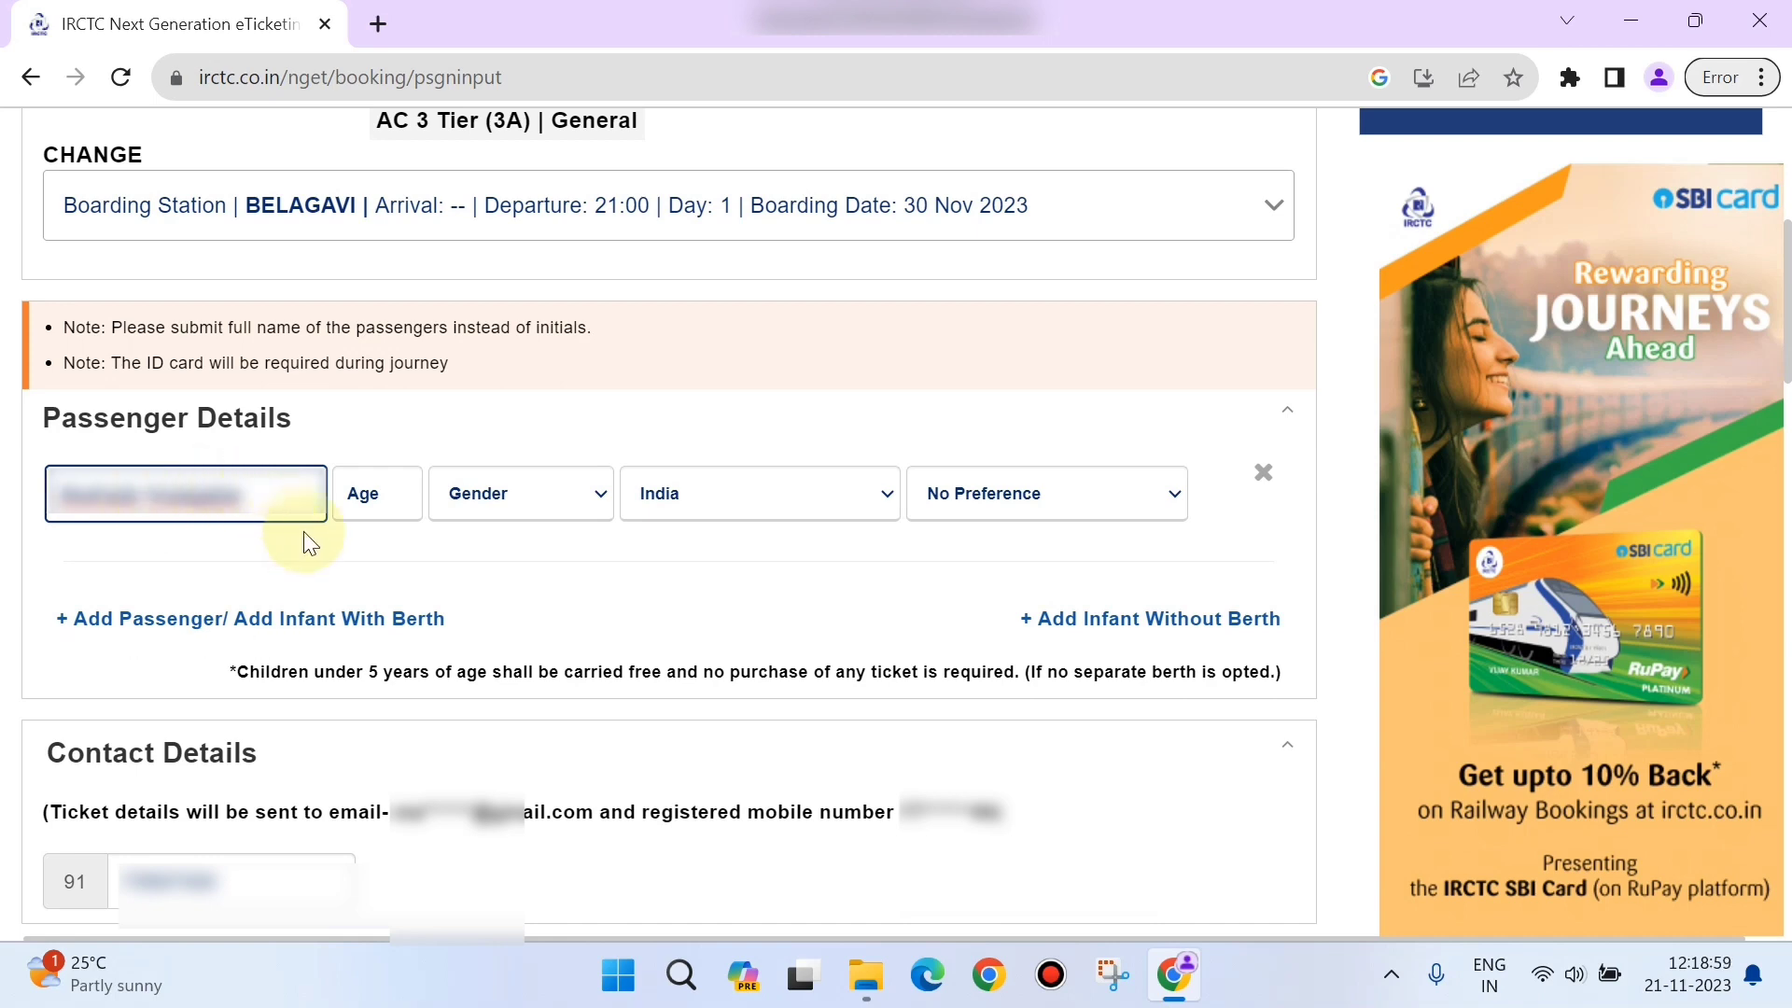
left_click(383, 487)
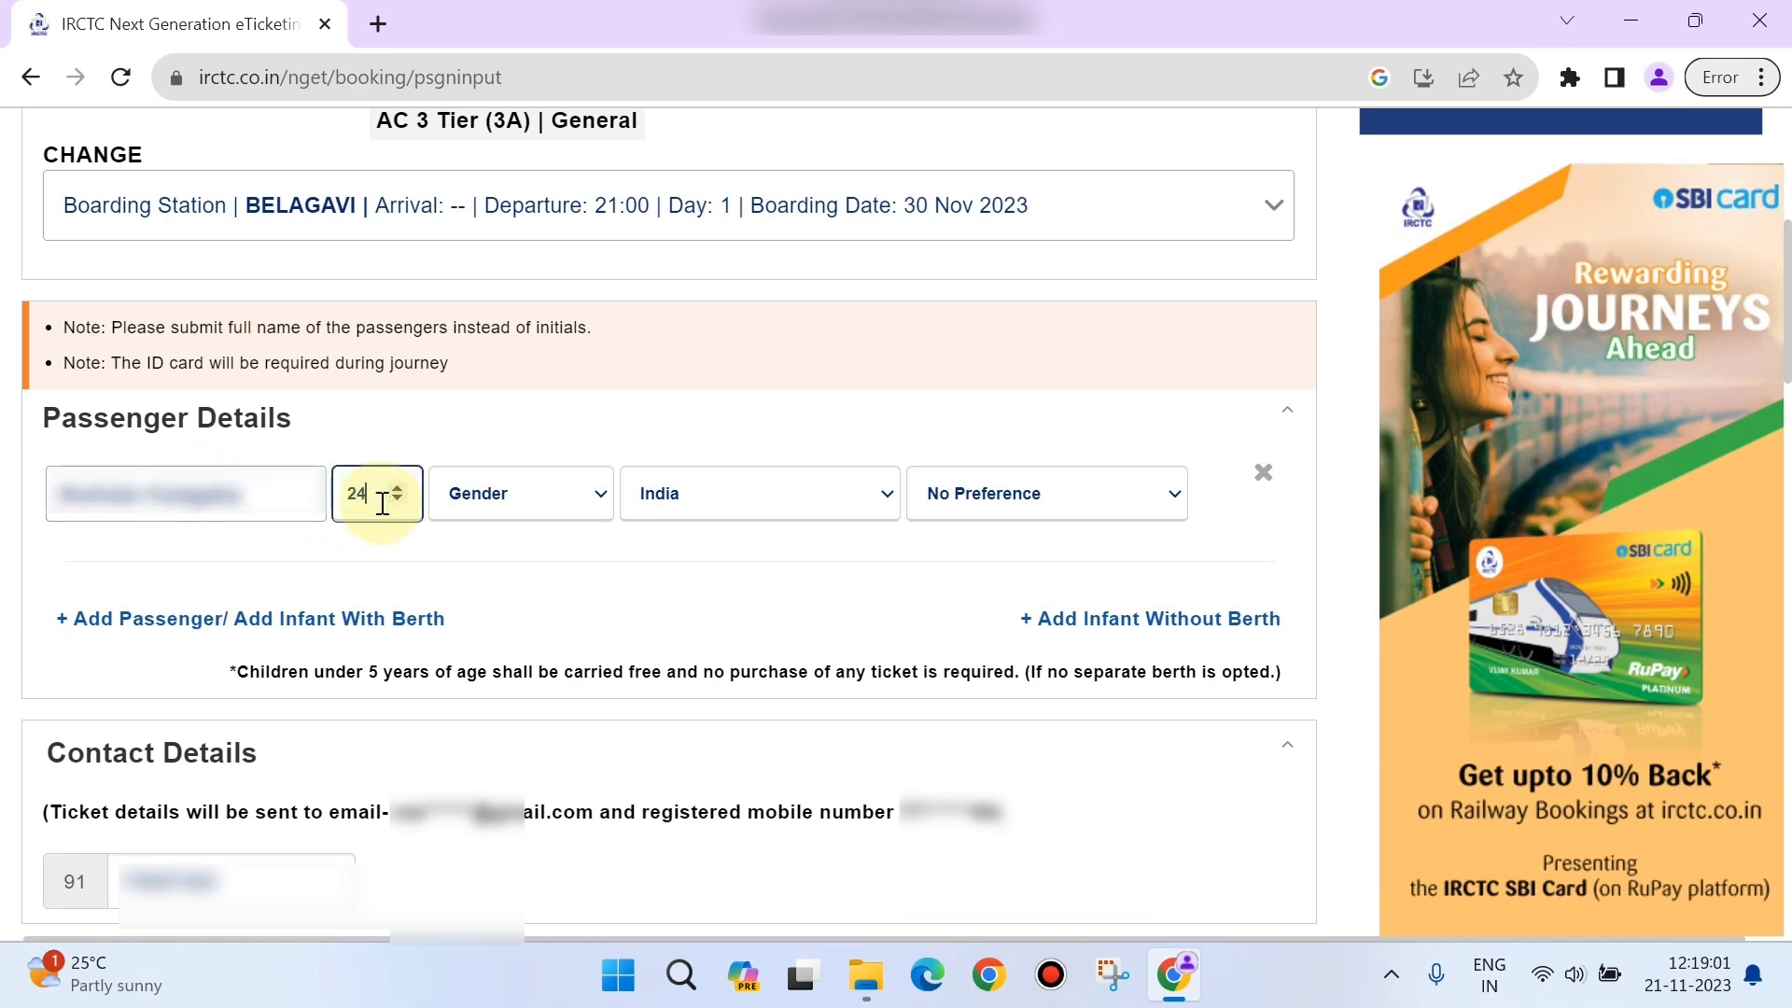
type("24")
left_click(495, 494)
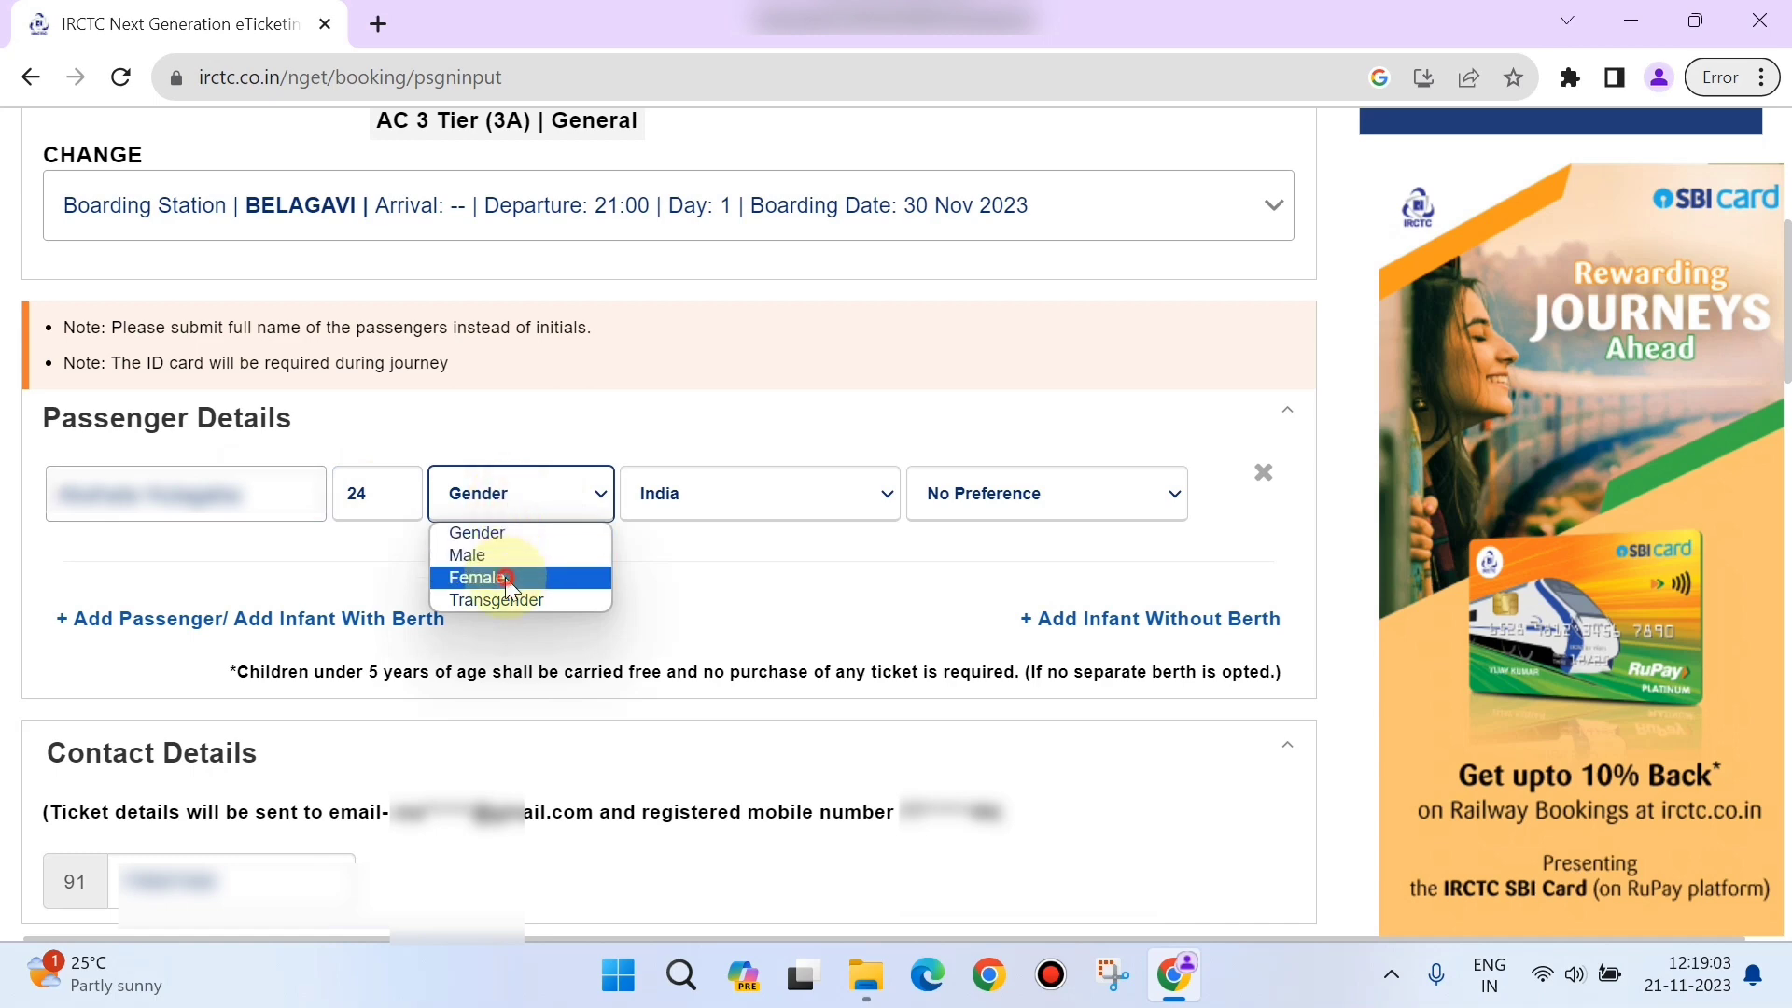
left_click(505, 581)
left_click(1023, 506)
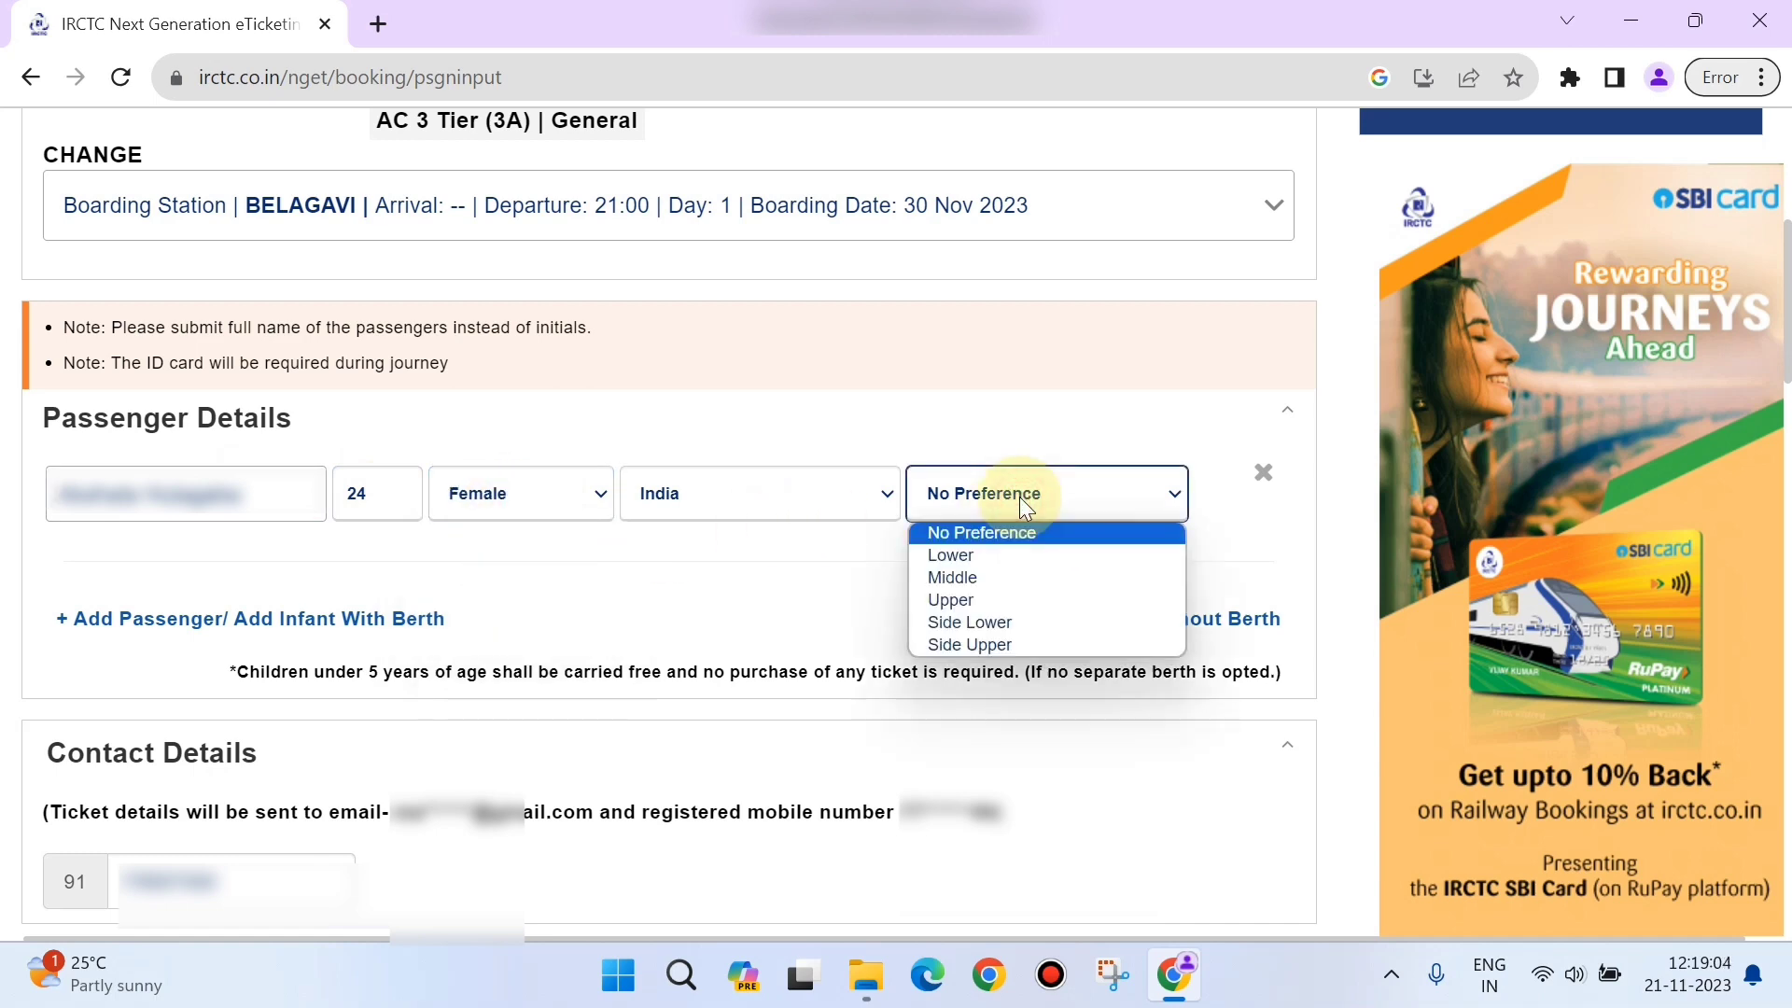
left_click(1027, 619)
scroll(859, 551, "down", 1)
scroll(859, 551, "down", 3)
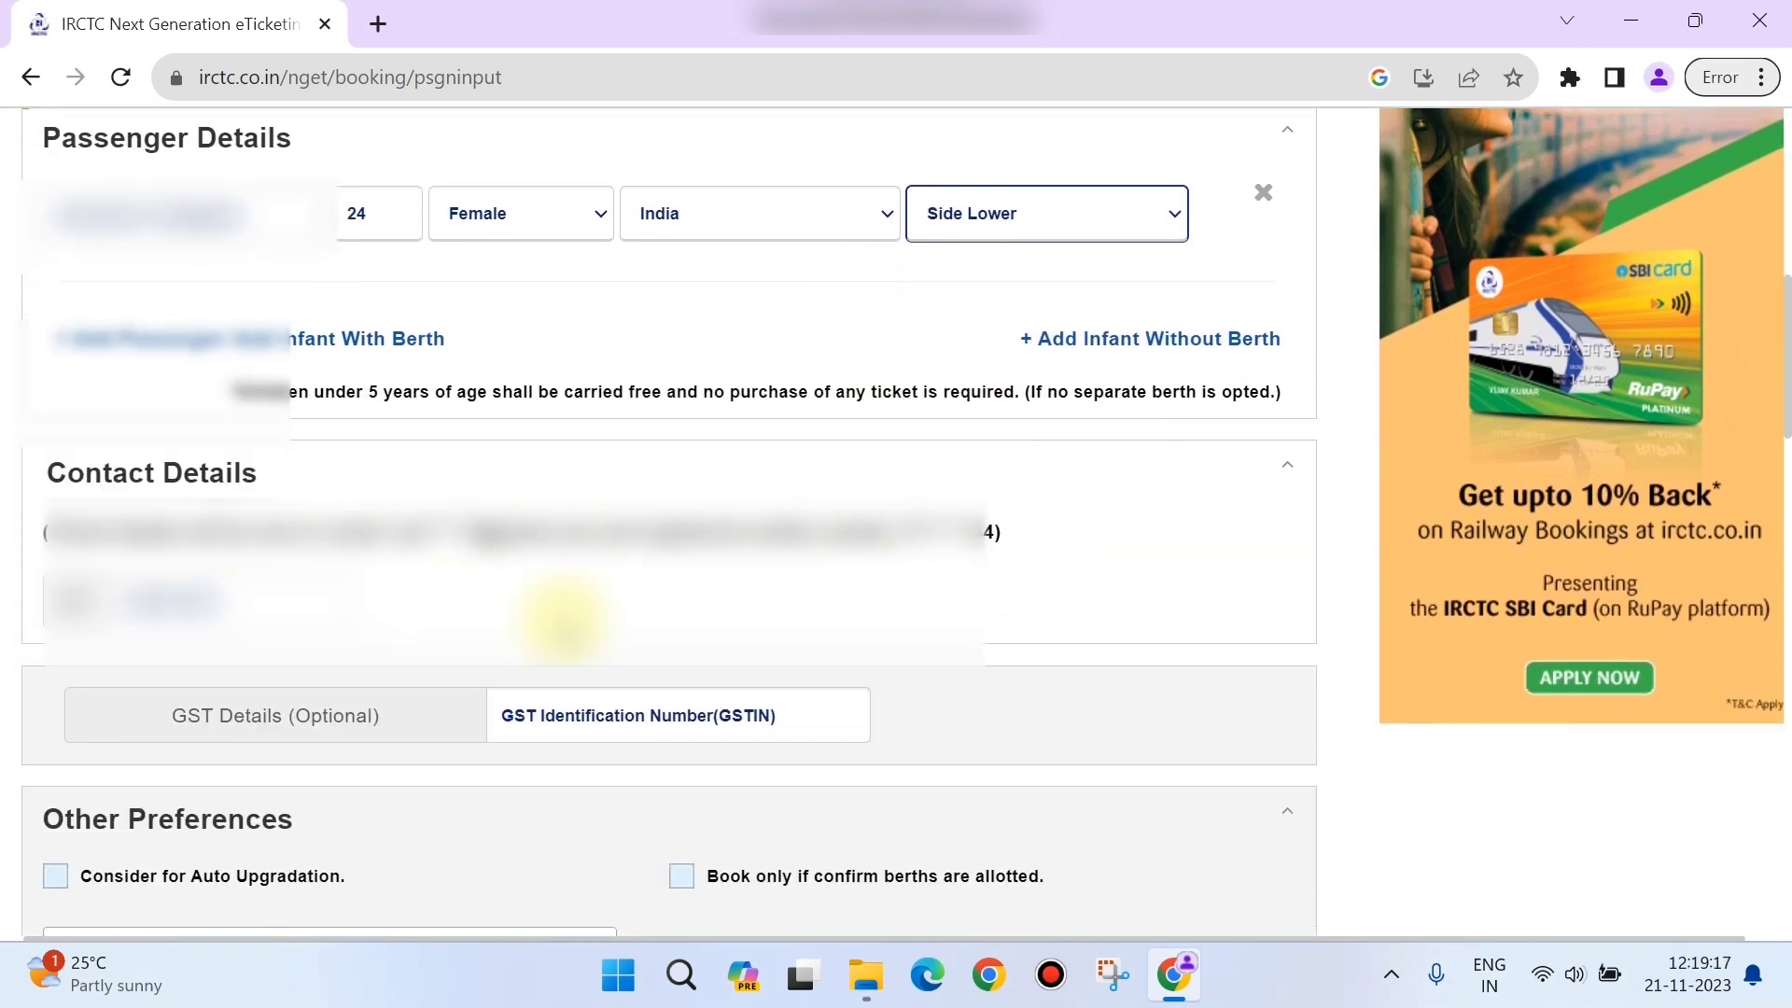
Step: Enable auto upgradation and confirmed-berths-only, requiring at least 1 lower berth
scroll(563, 619, "down", 3)
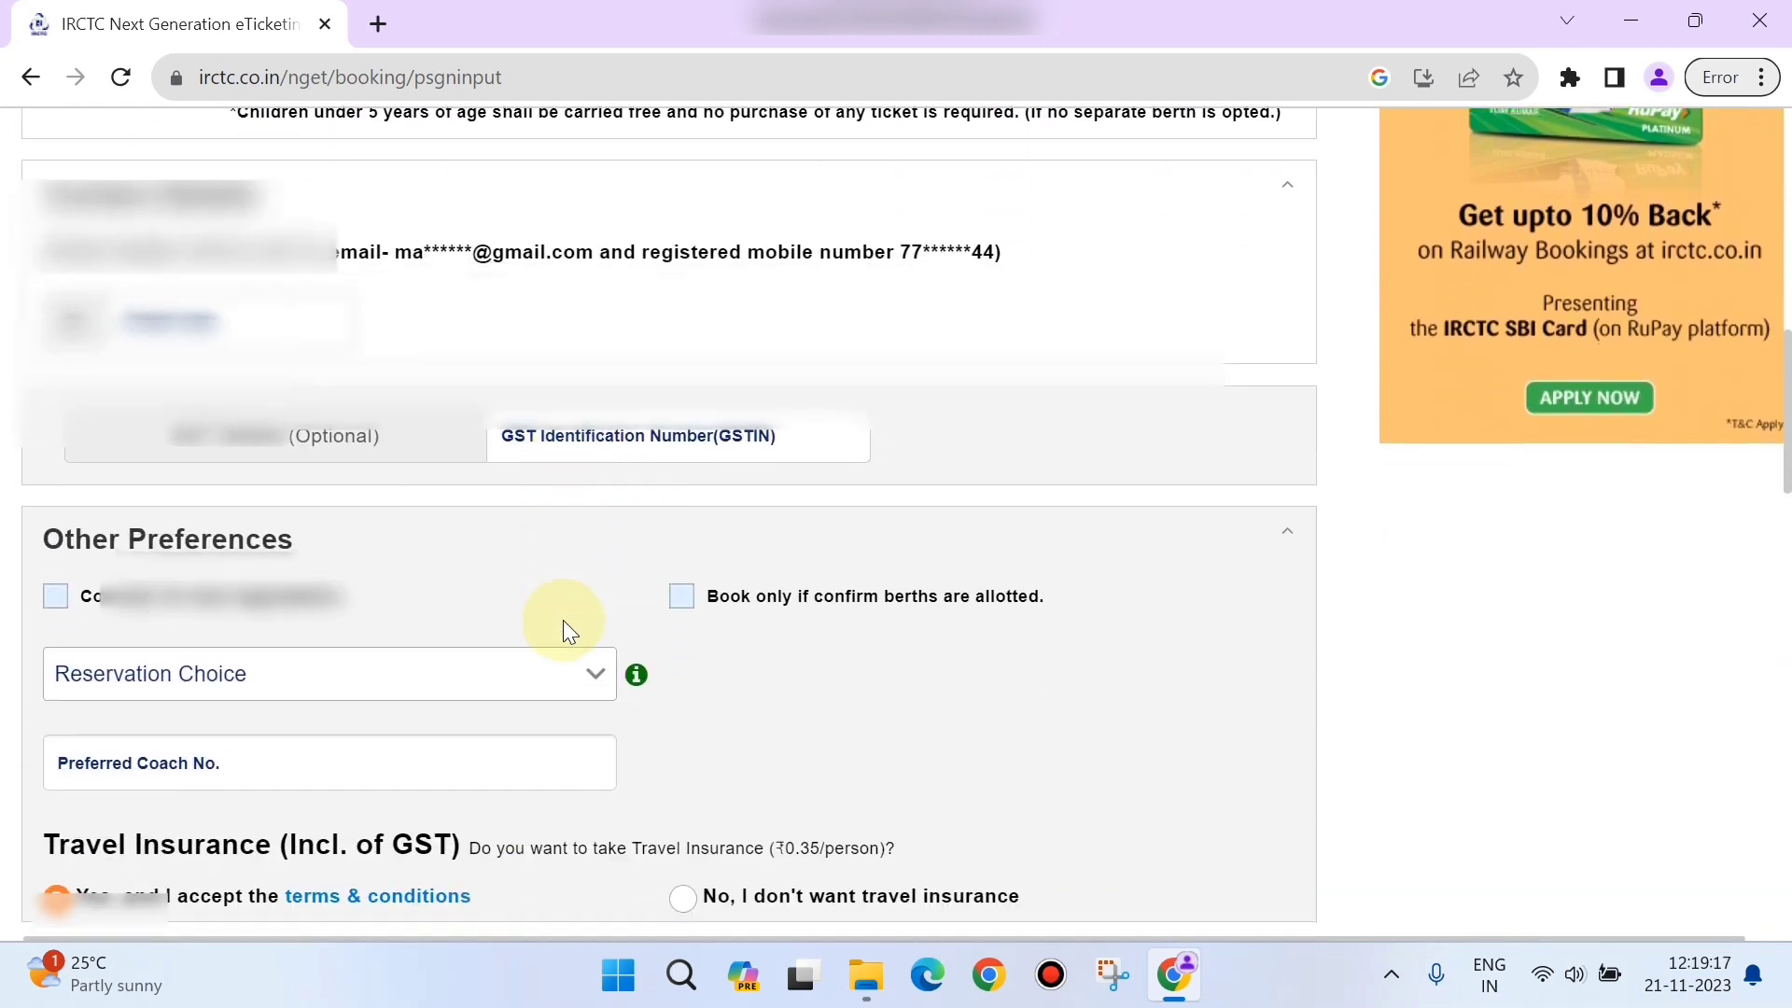
left_click(56, 597)
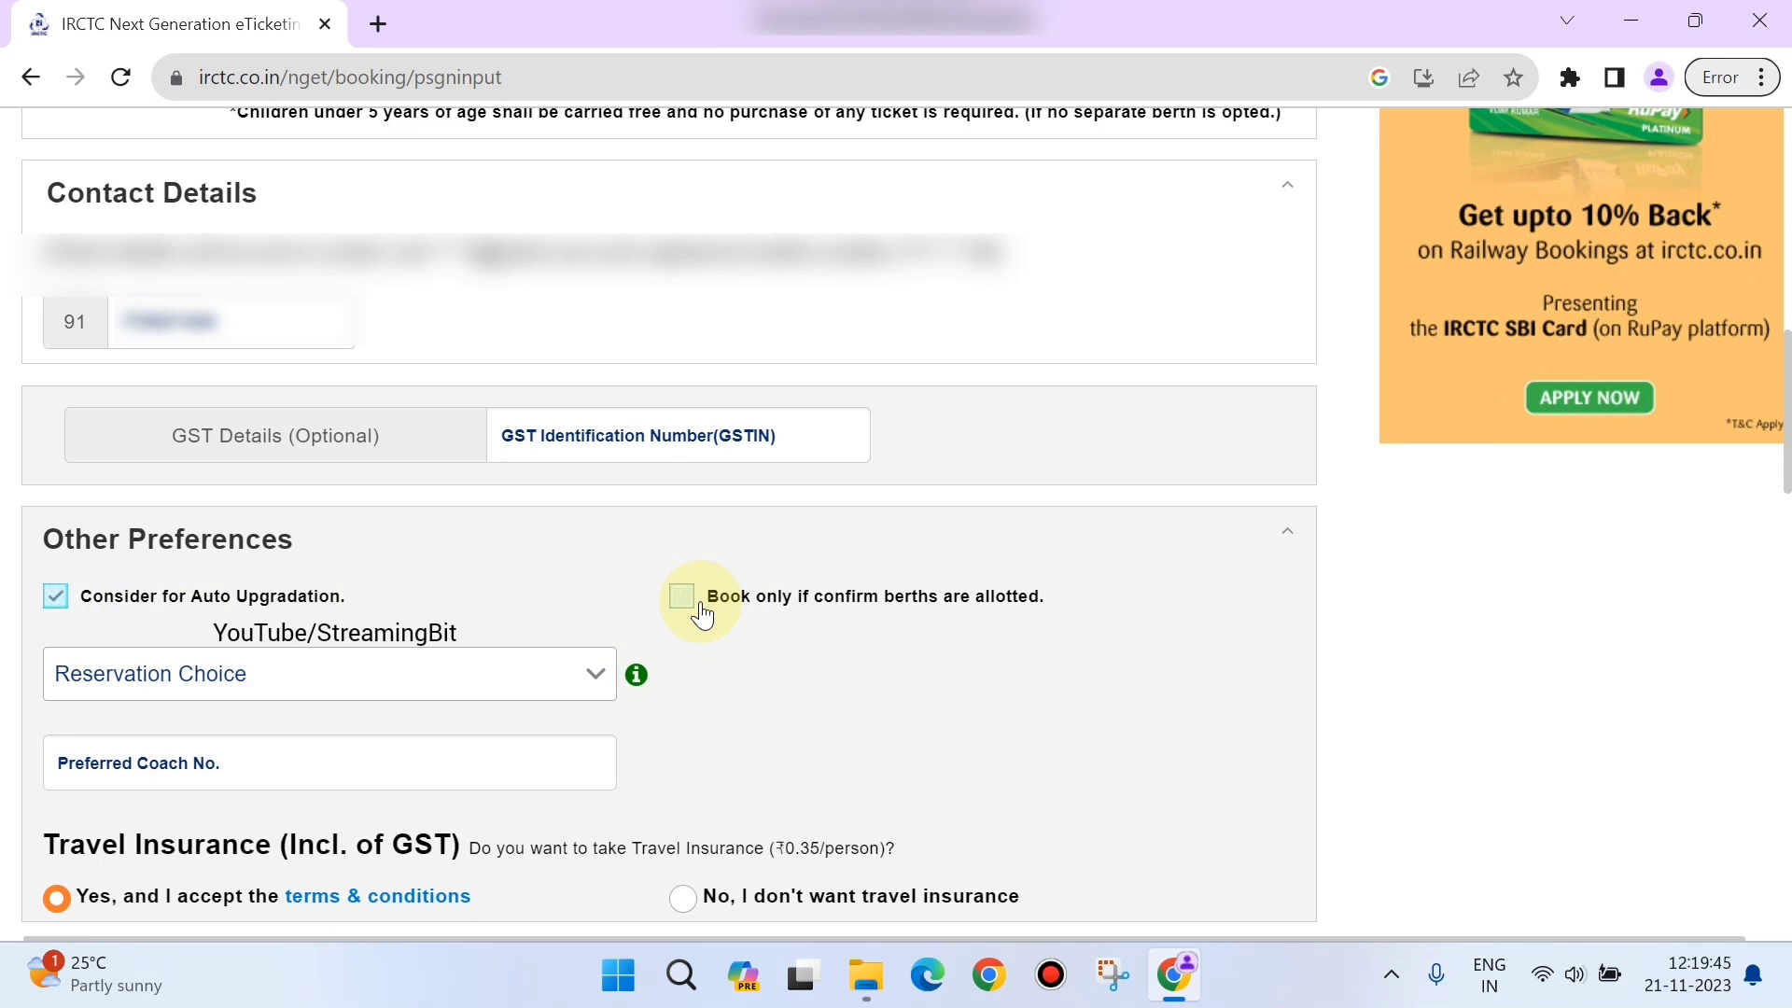
left_click(701, 607)
left_click(402, 691)
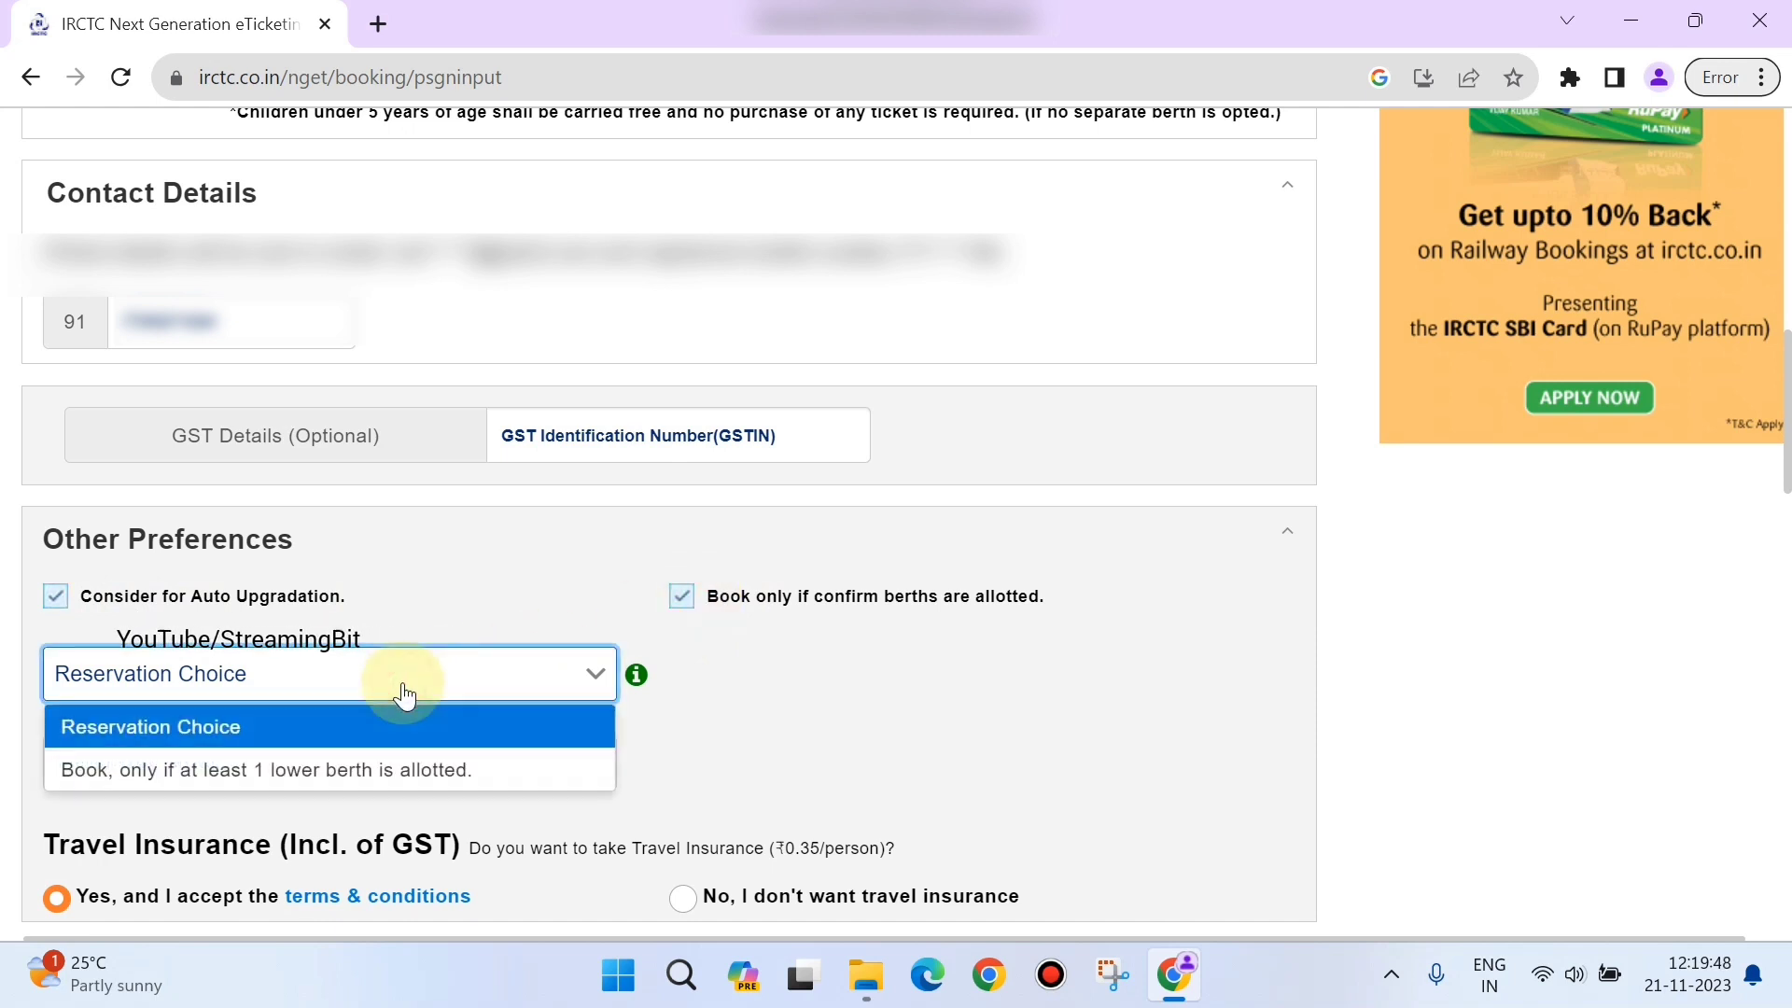
left_click(415, 773)
scroll(903, 770, "down", 3)
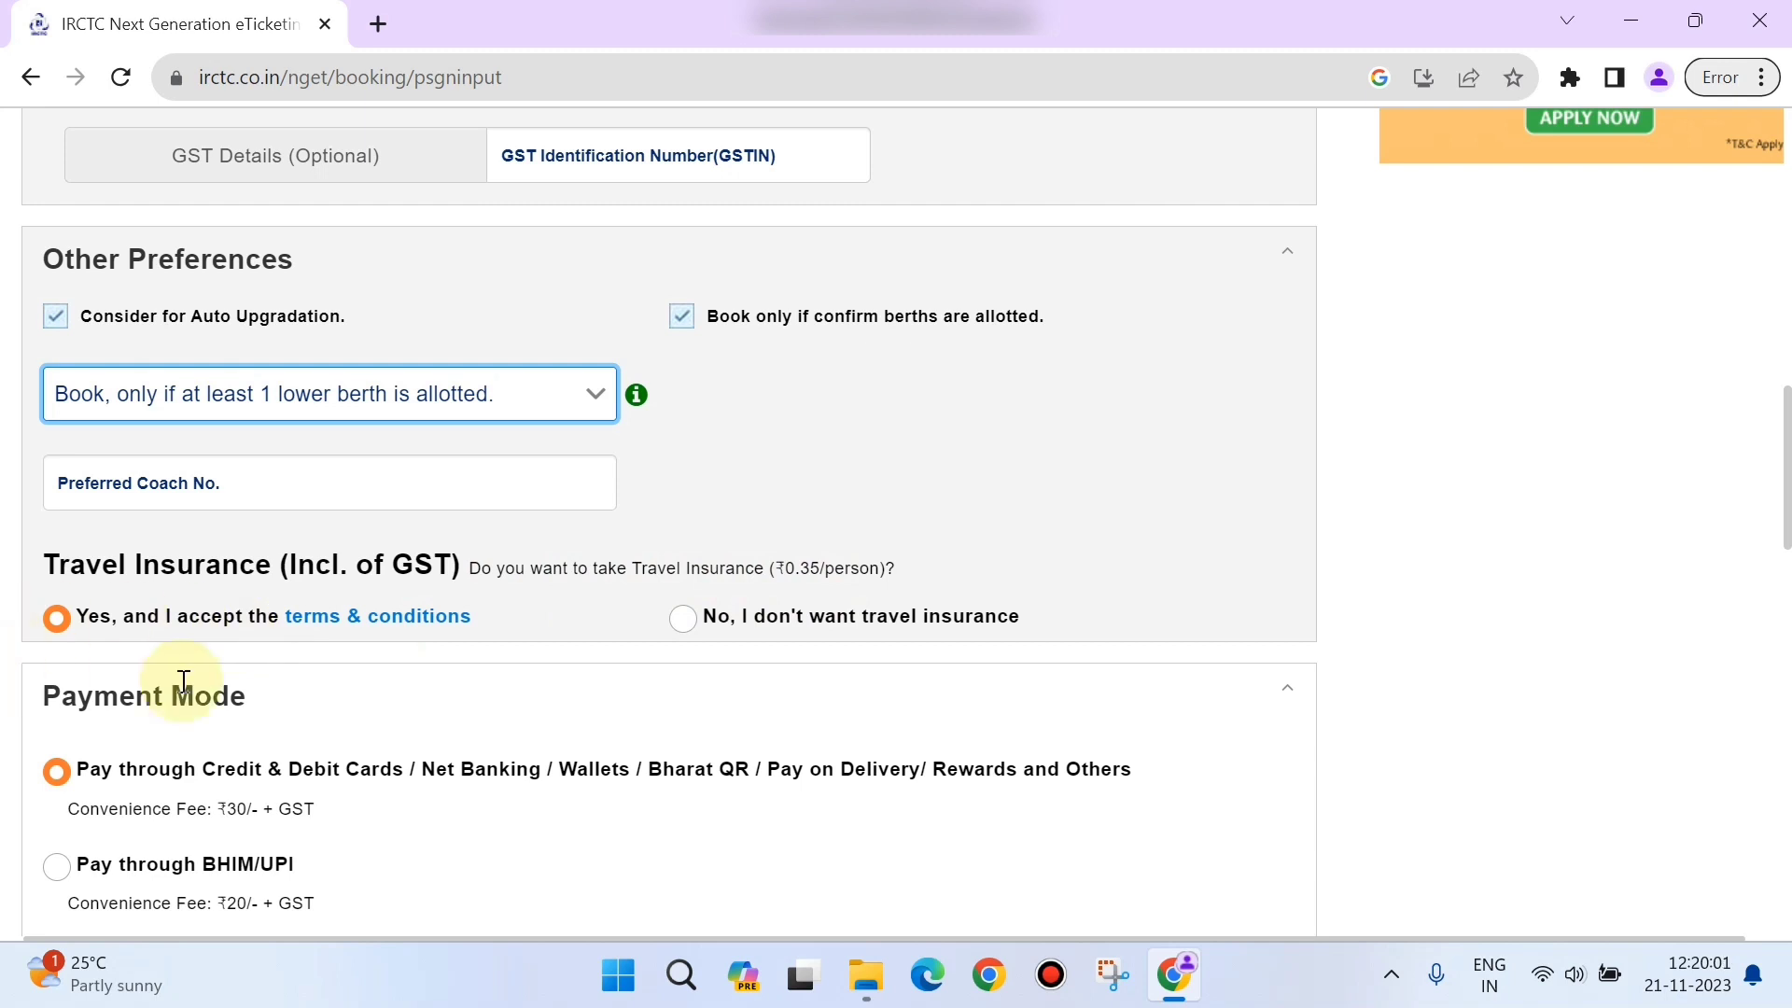
Step: Select 'Pay through BHIM/UPI' as the payment mode
scroll(379, 714, "down", 3)
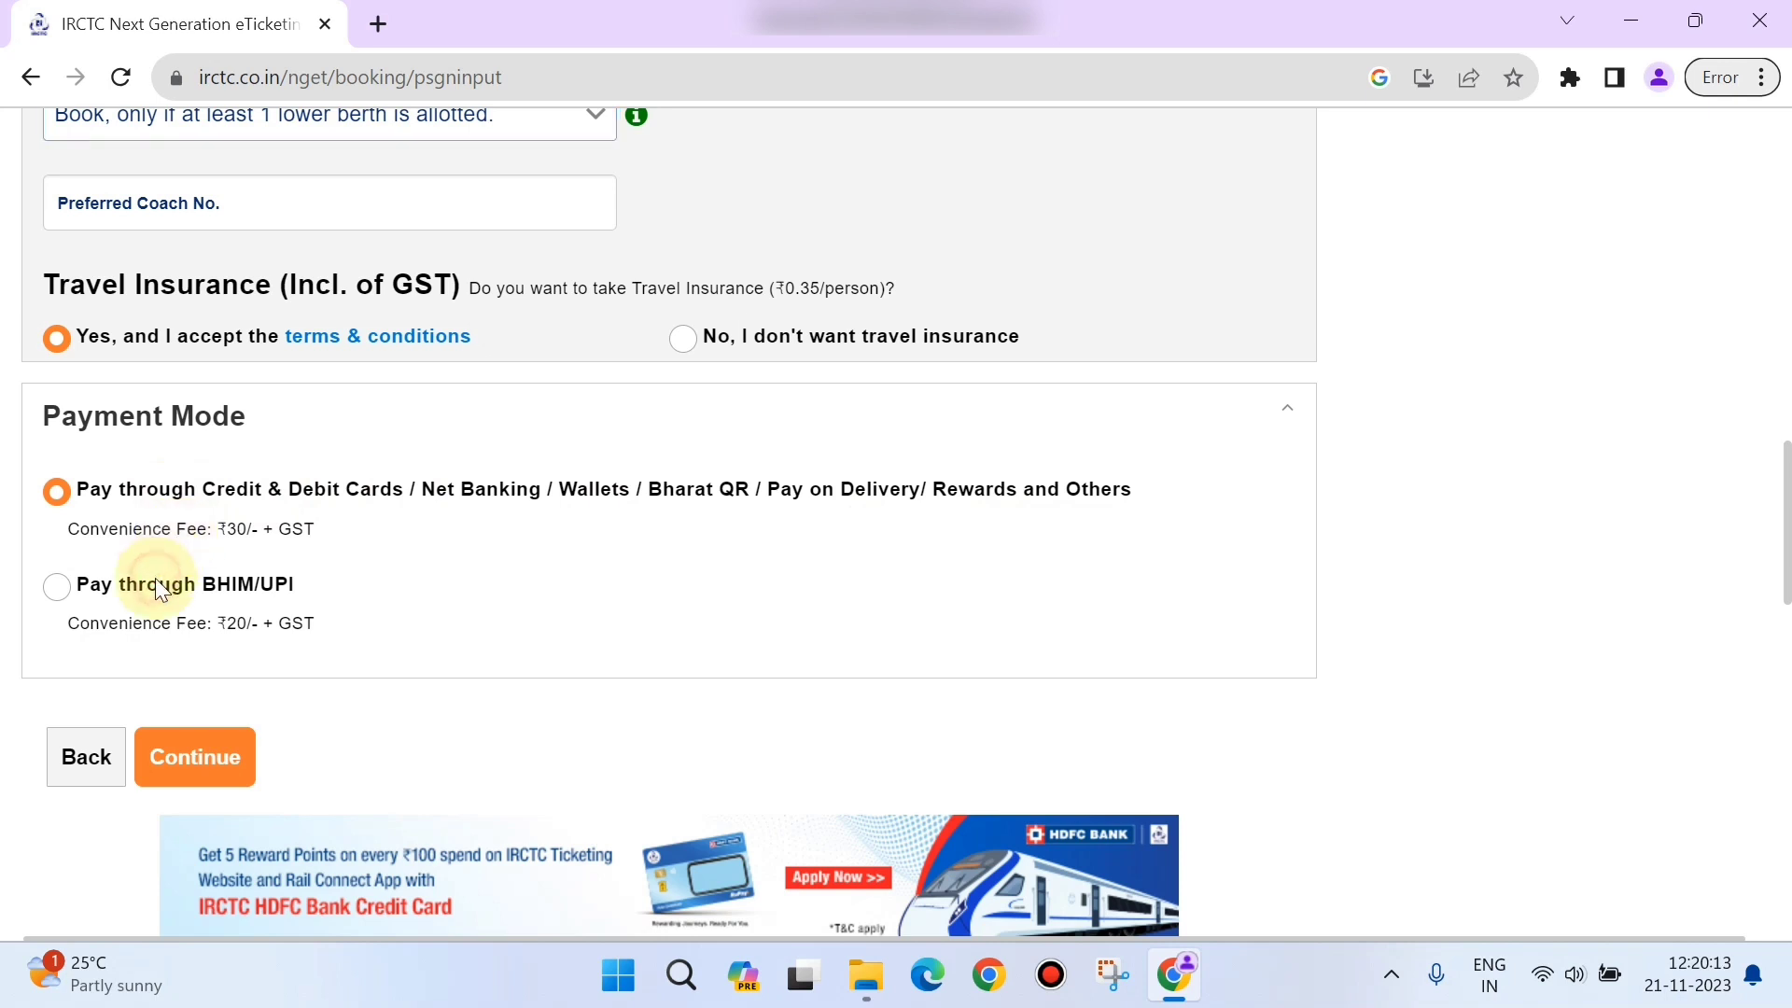
left_click(60, 582)
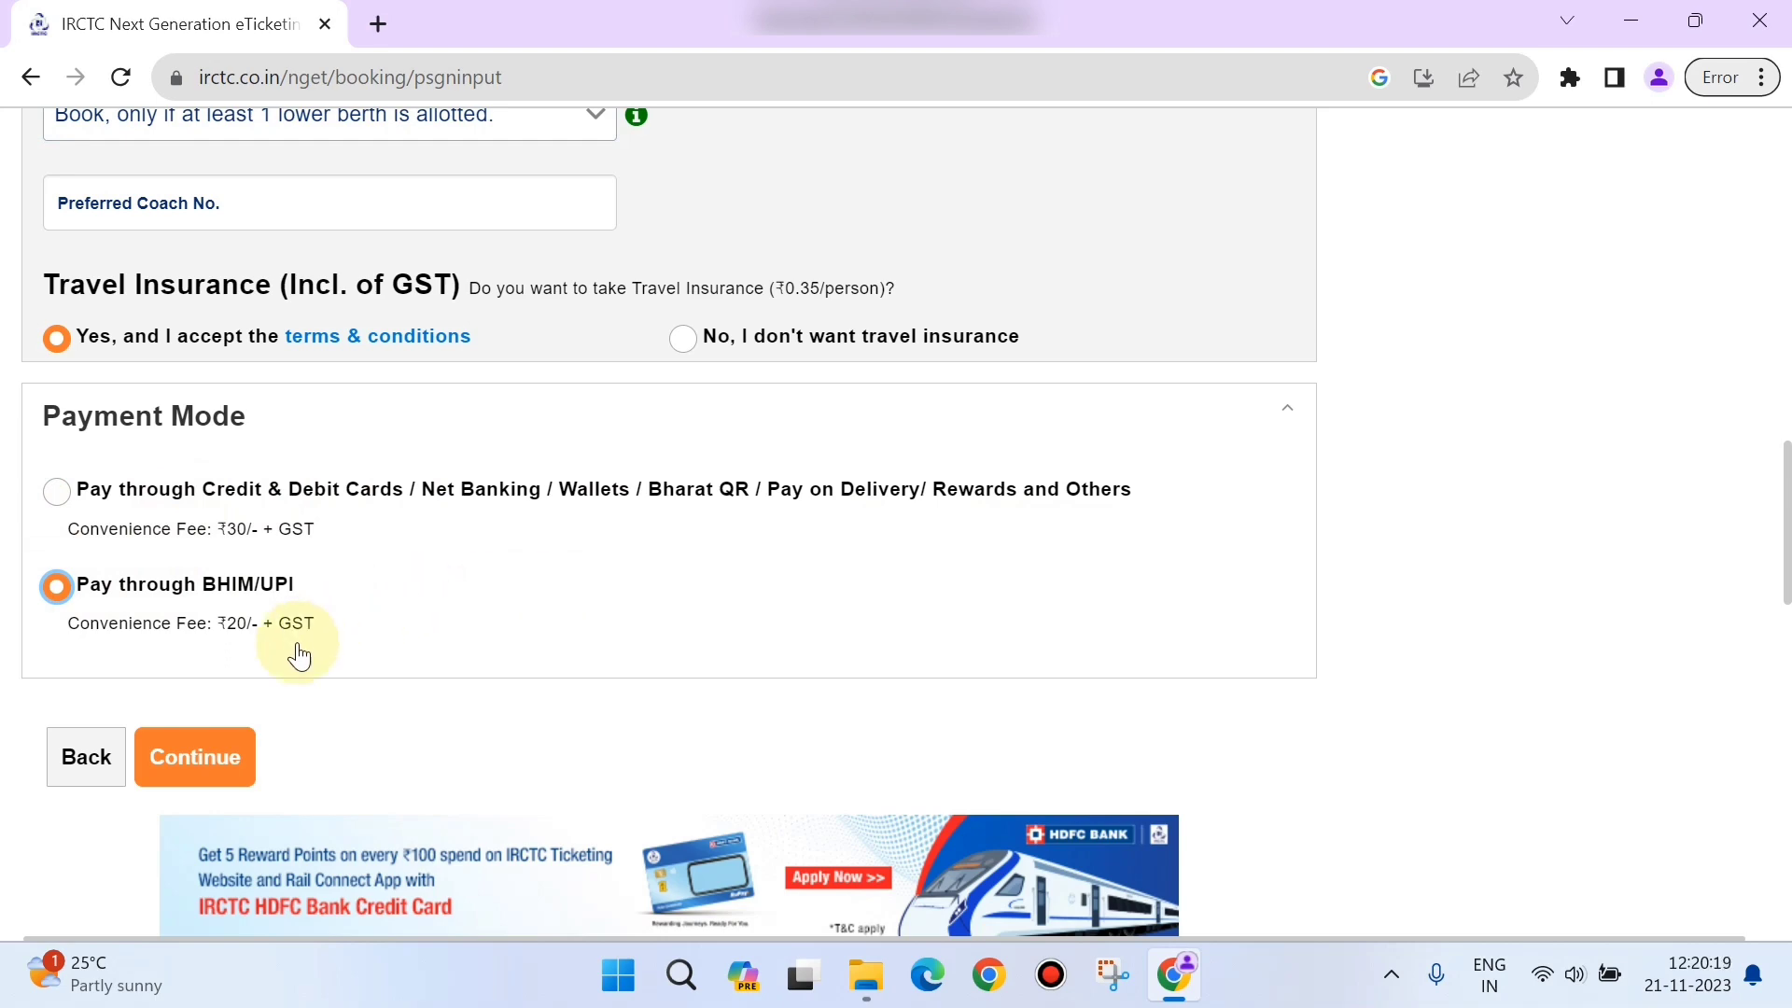
Step: Review the journey details, including the 10:30 duration, and enter the shown captcha
left_click(228, 761)
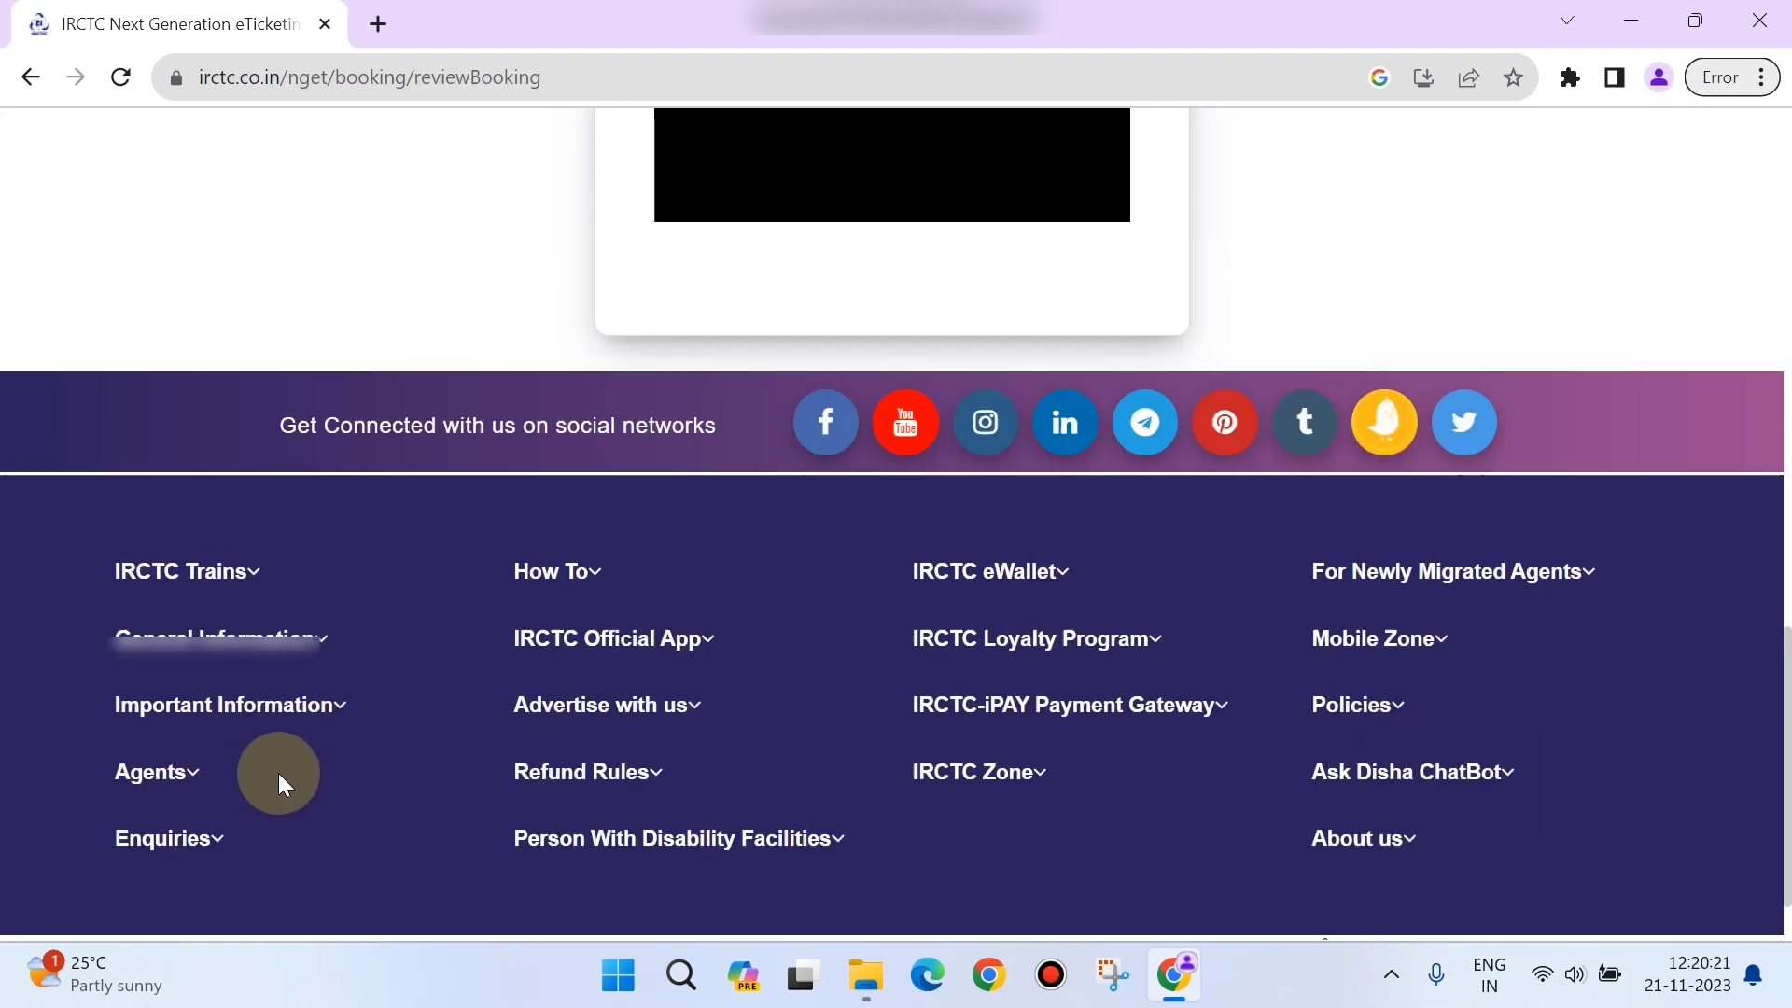
scroll(539, 697, "down", 3)
scroll(539, 696, "down", 1)
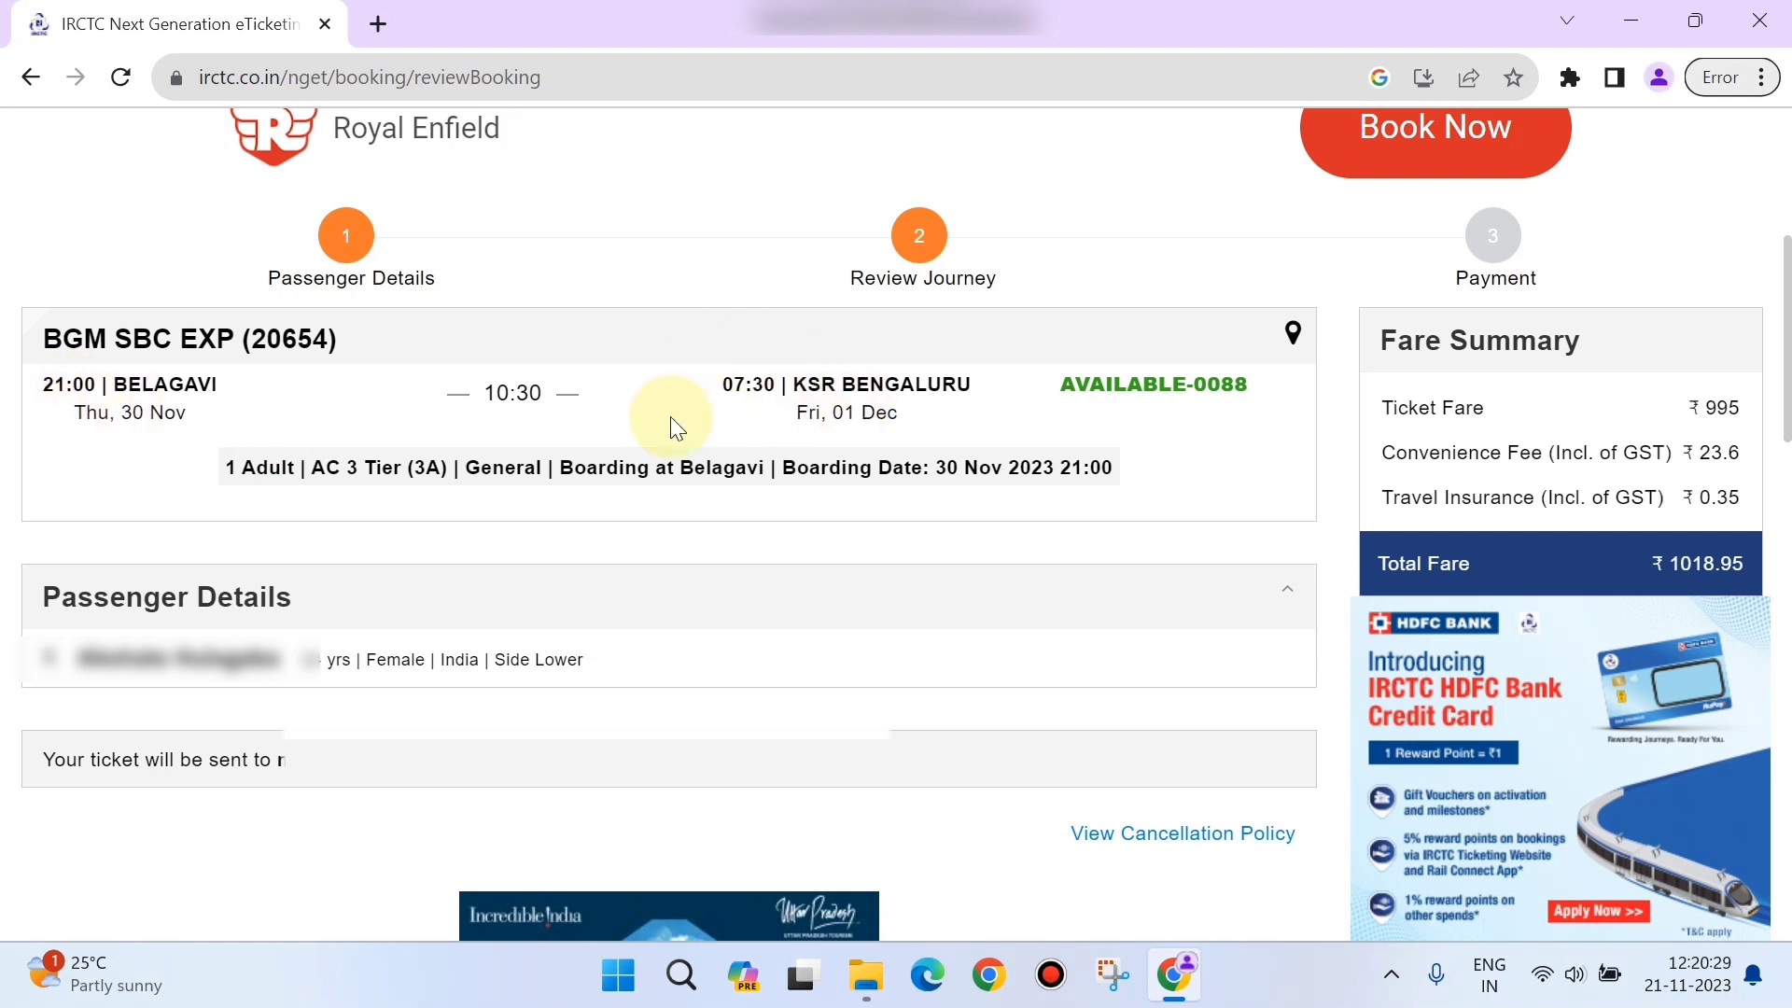
left_click_drag(487, 395, 549, 399)
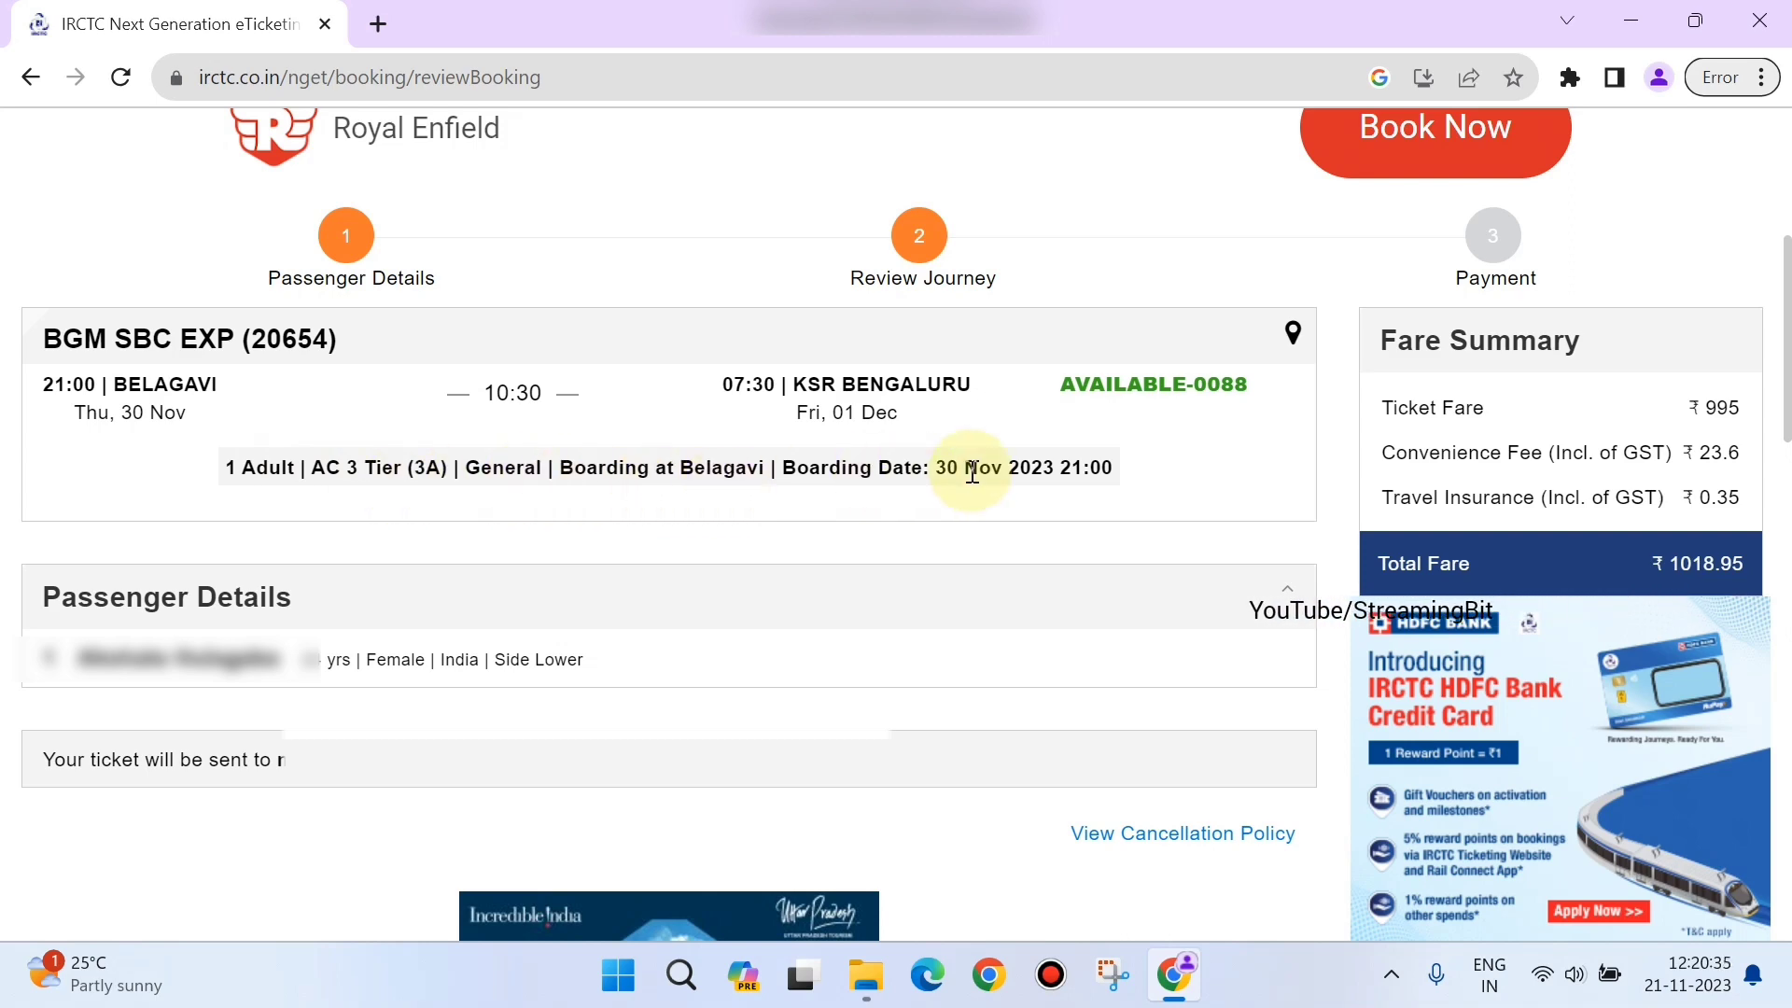
scroll(1068, 501, "down", 6)
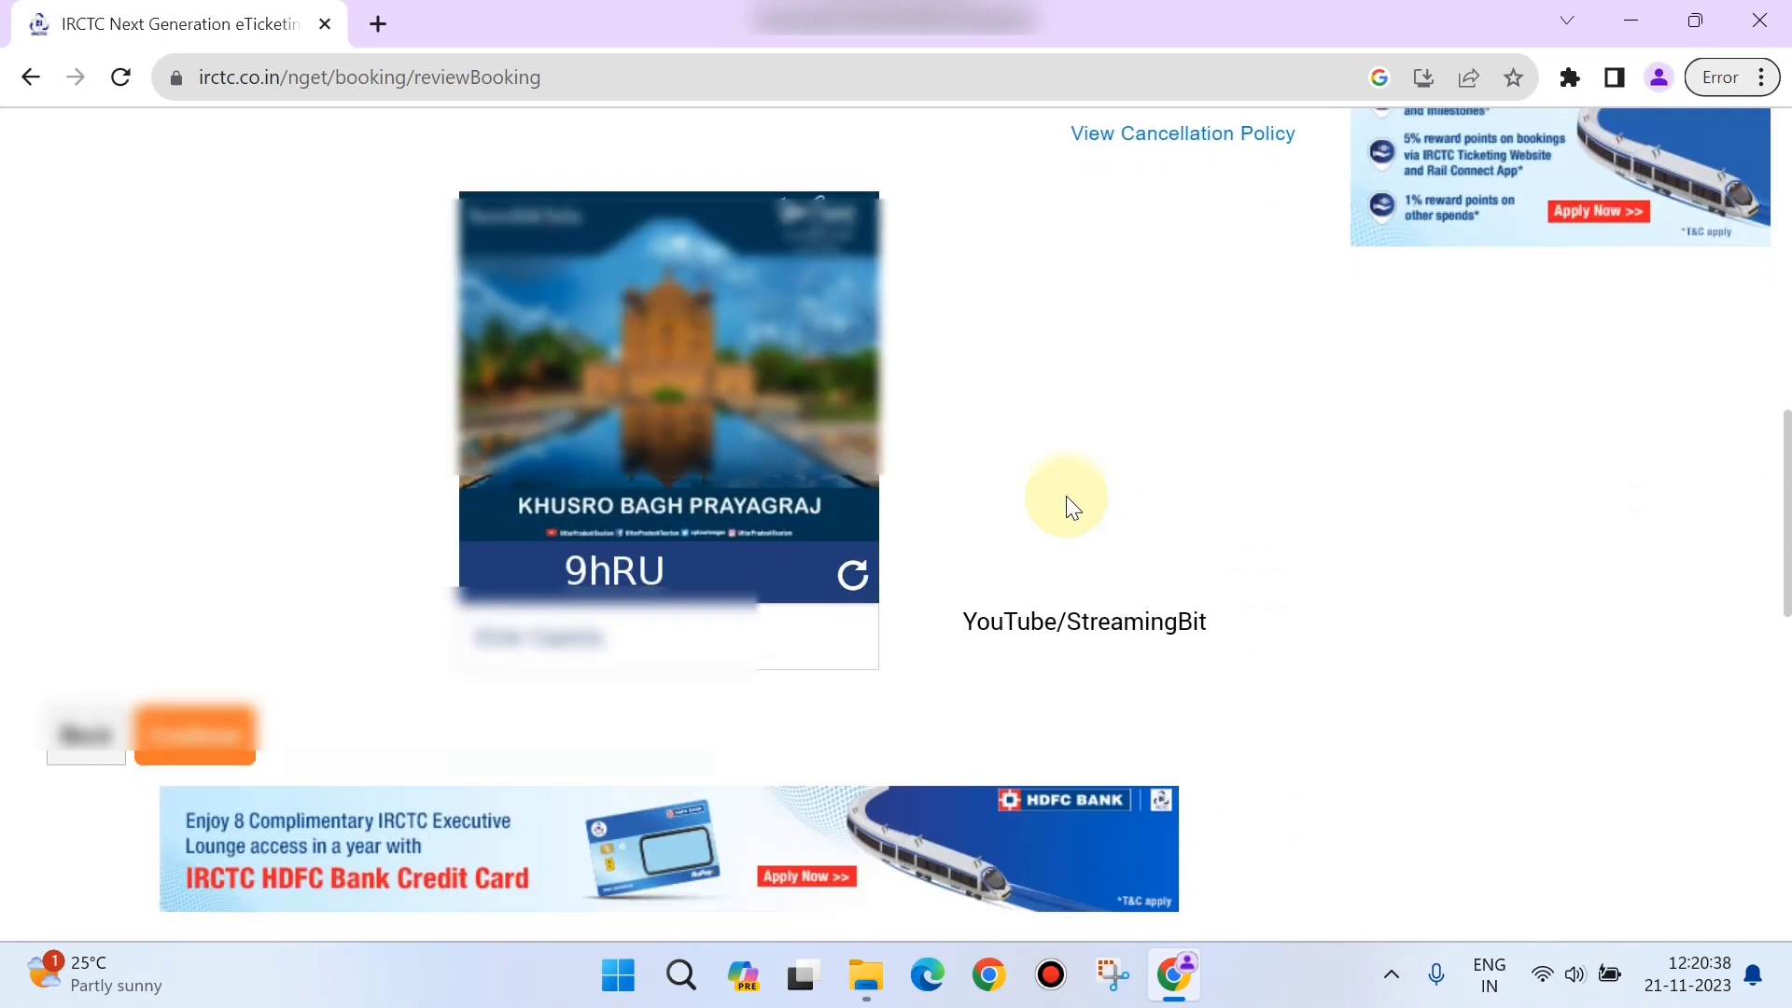
left_click(624, 630)
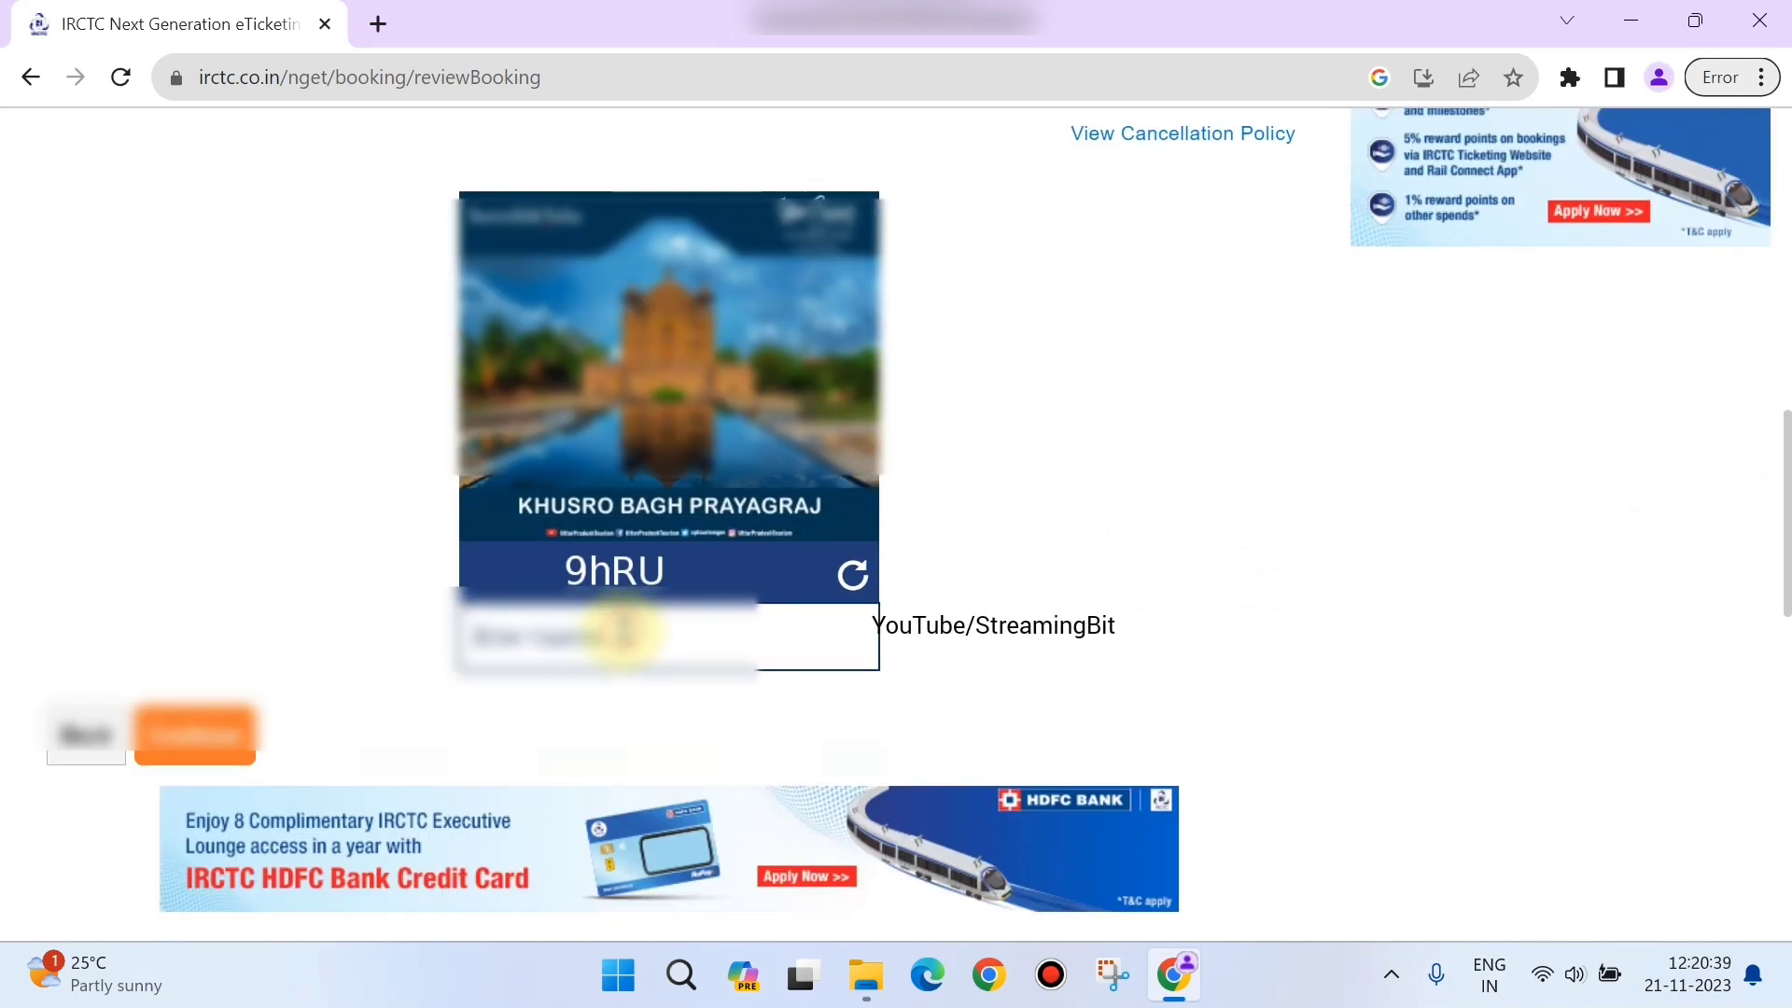
type("9hRU")
Step: Pay & Book via PhonePe under Multiple Payment Service
left_click(214, 758)
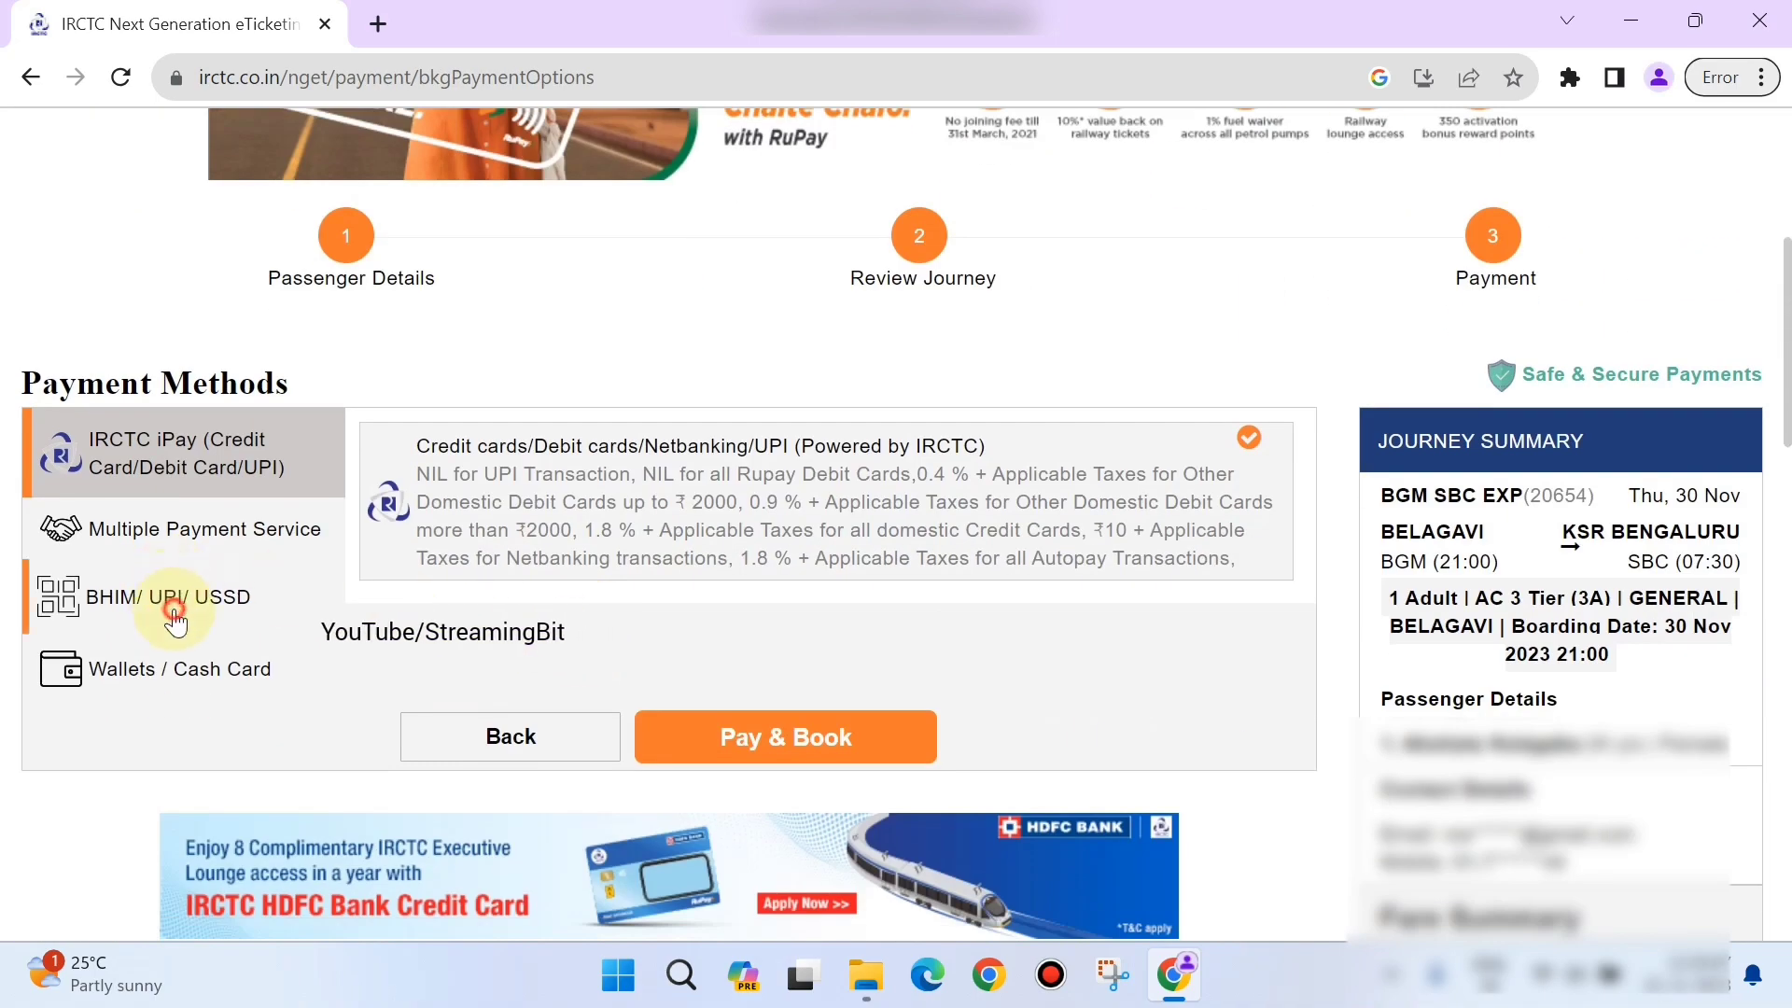
left_click(172, 597)
left_click(56, 528)
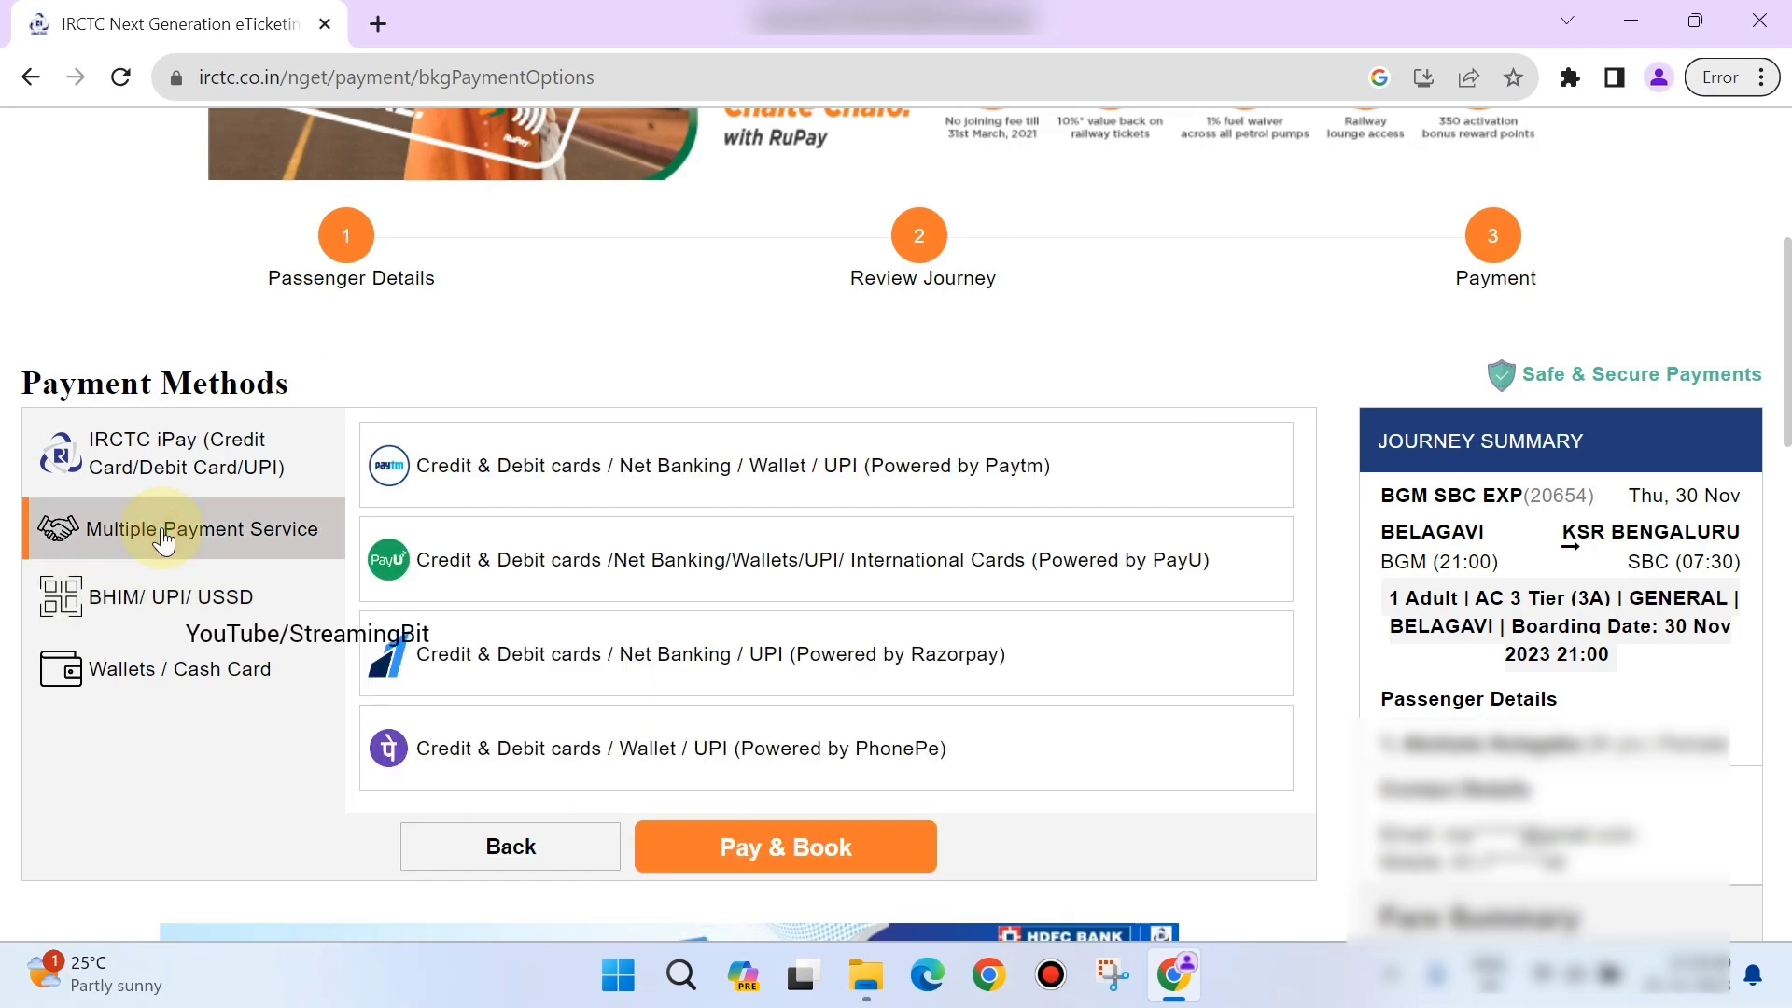
left_click(642, 756)
scroll(643, 756, "down", 3)
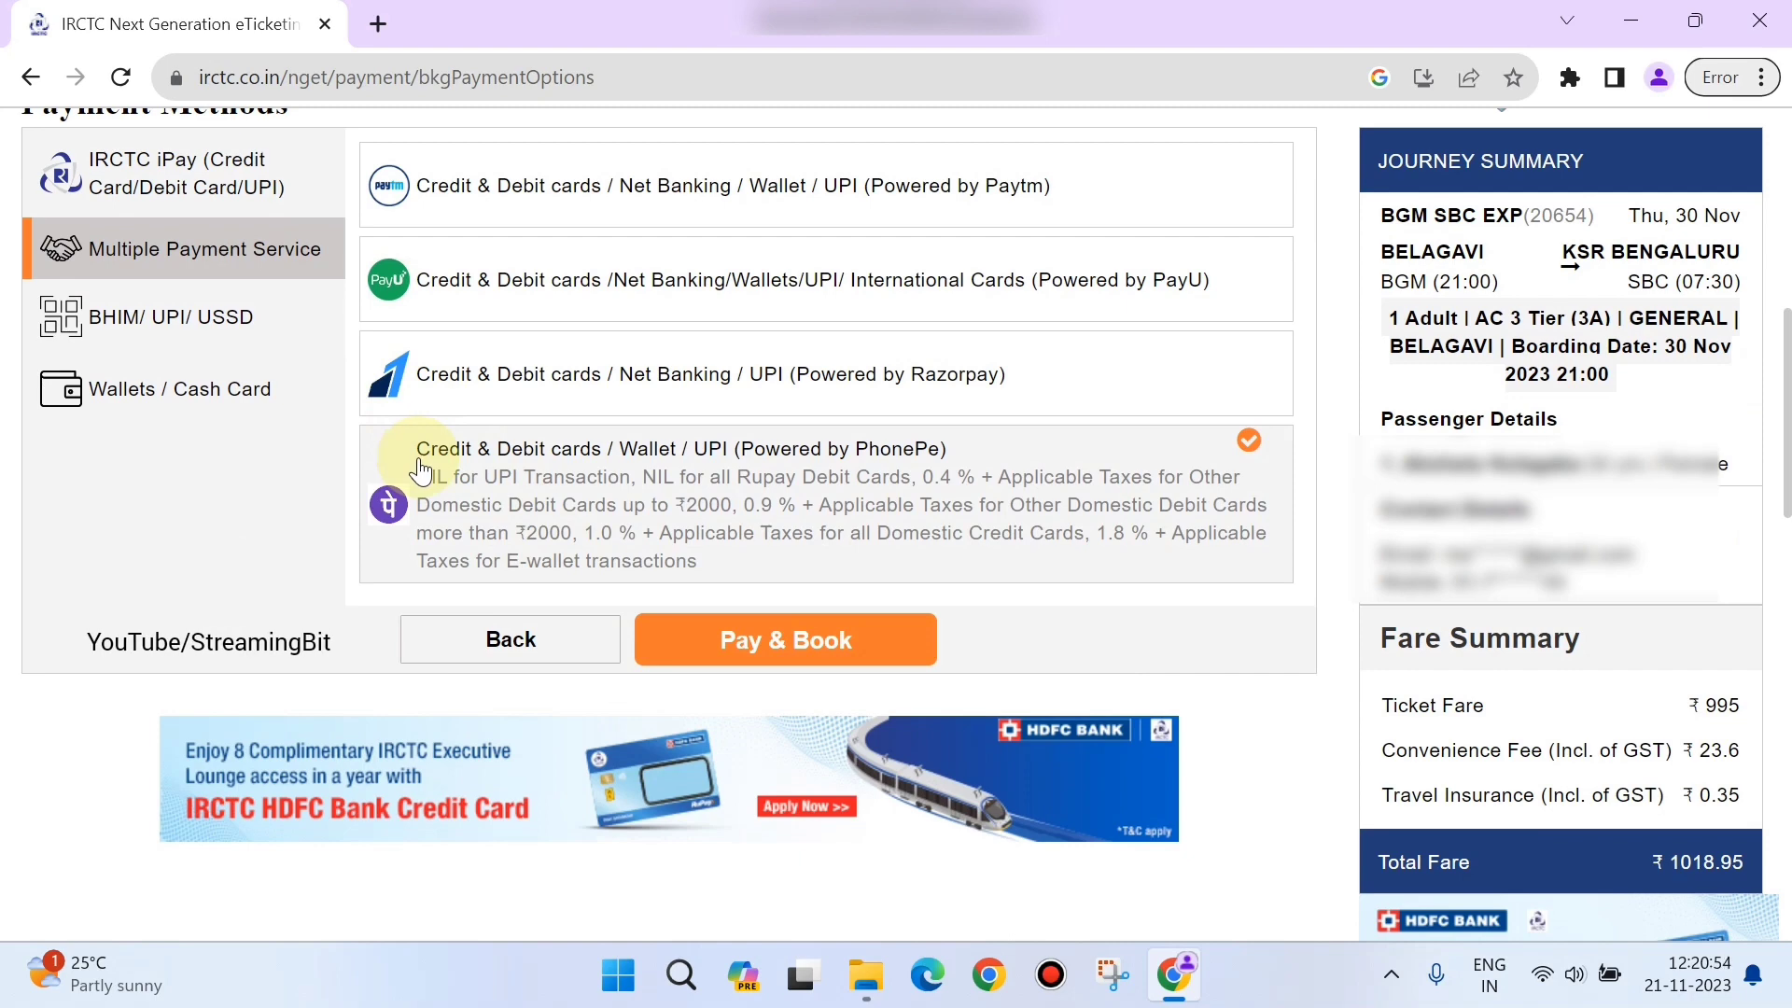
left_click(823, 642)
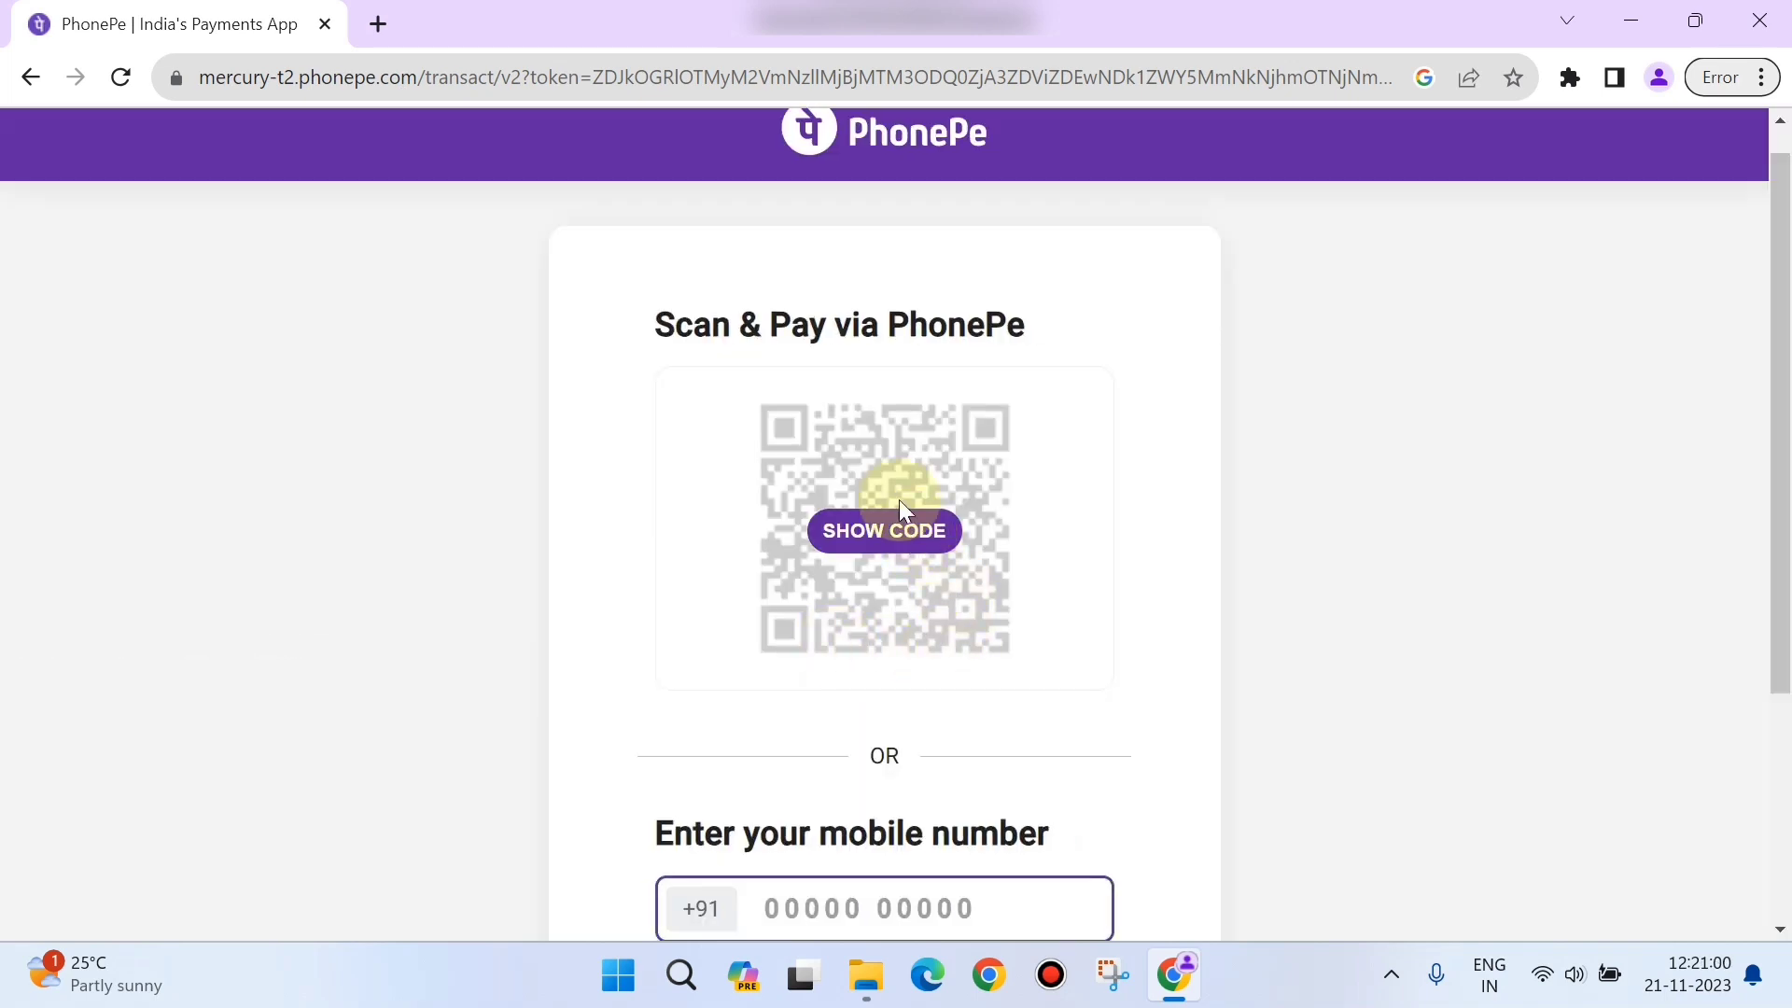
Step: Show the PhonePe QR code to scan and pay ₹1,018.95
left_click(901, 518)
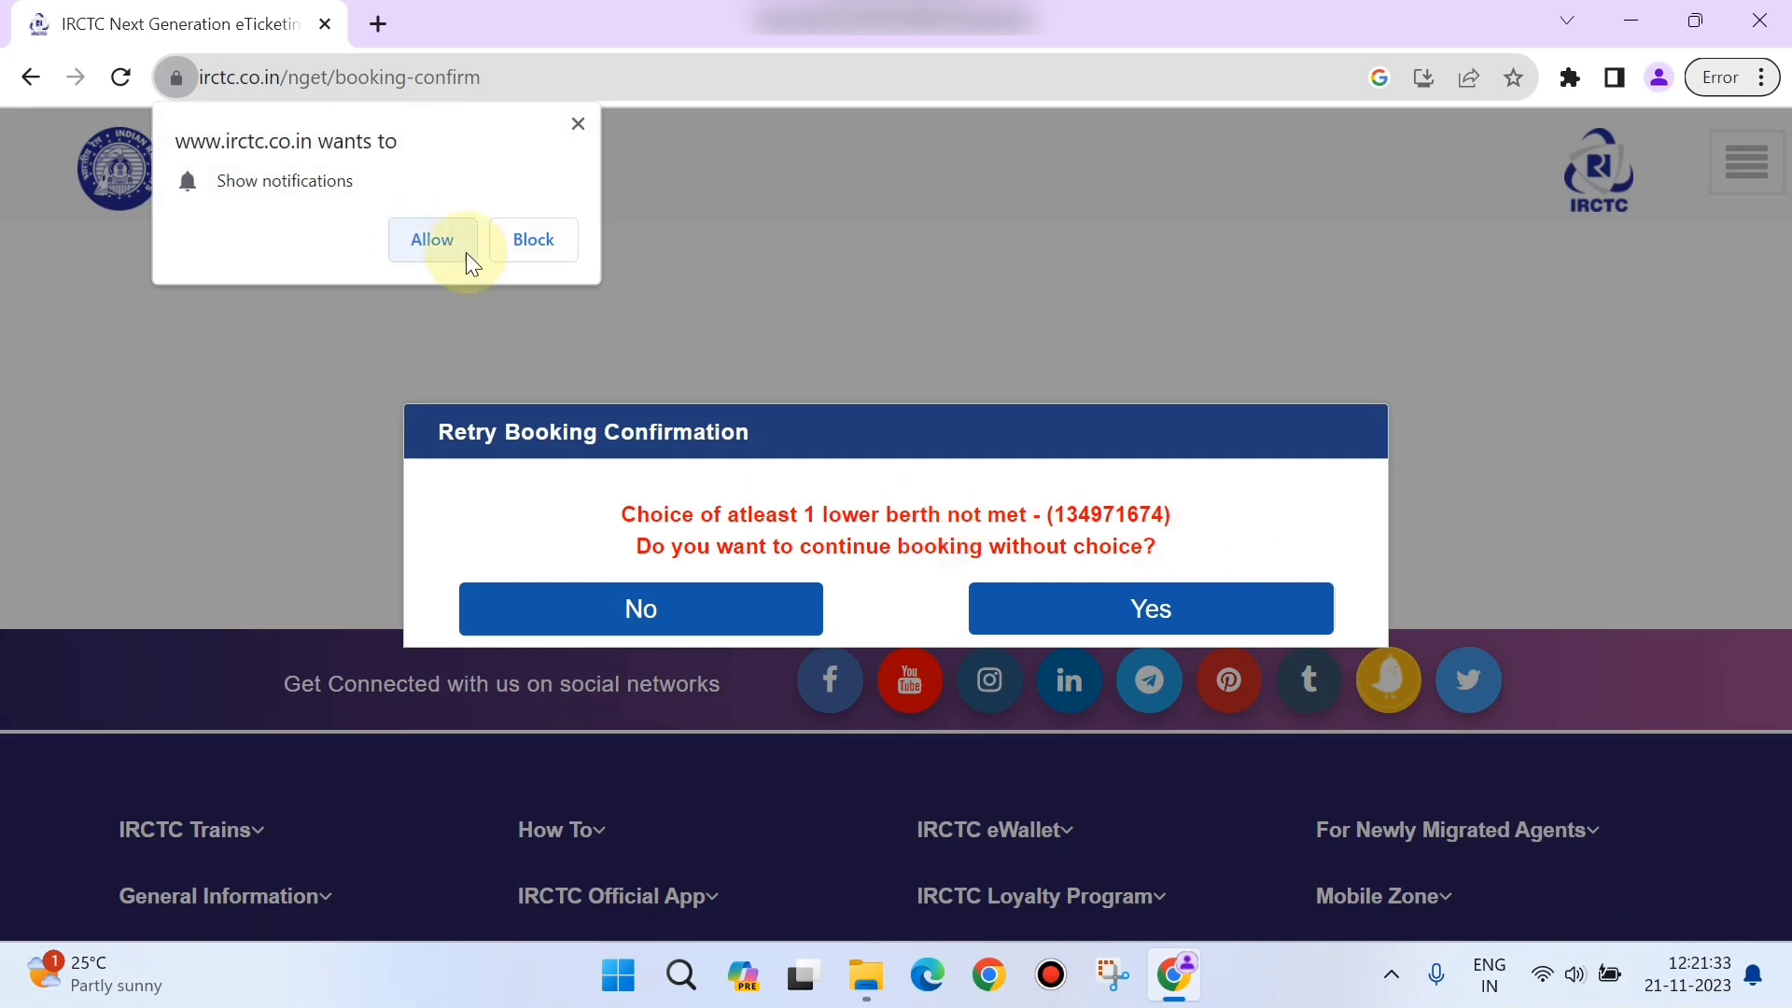
Step: Dismiss the notification request and confirm the retry booking without the lower-berth preference
left_click(572, 128)
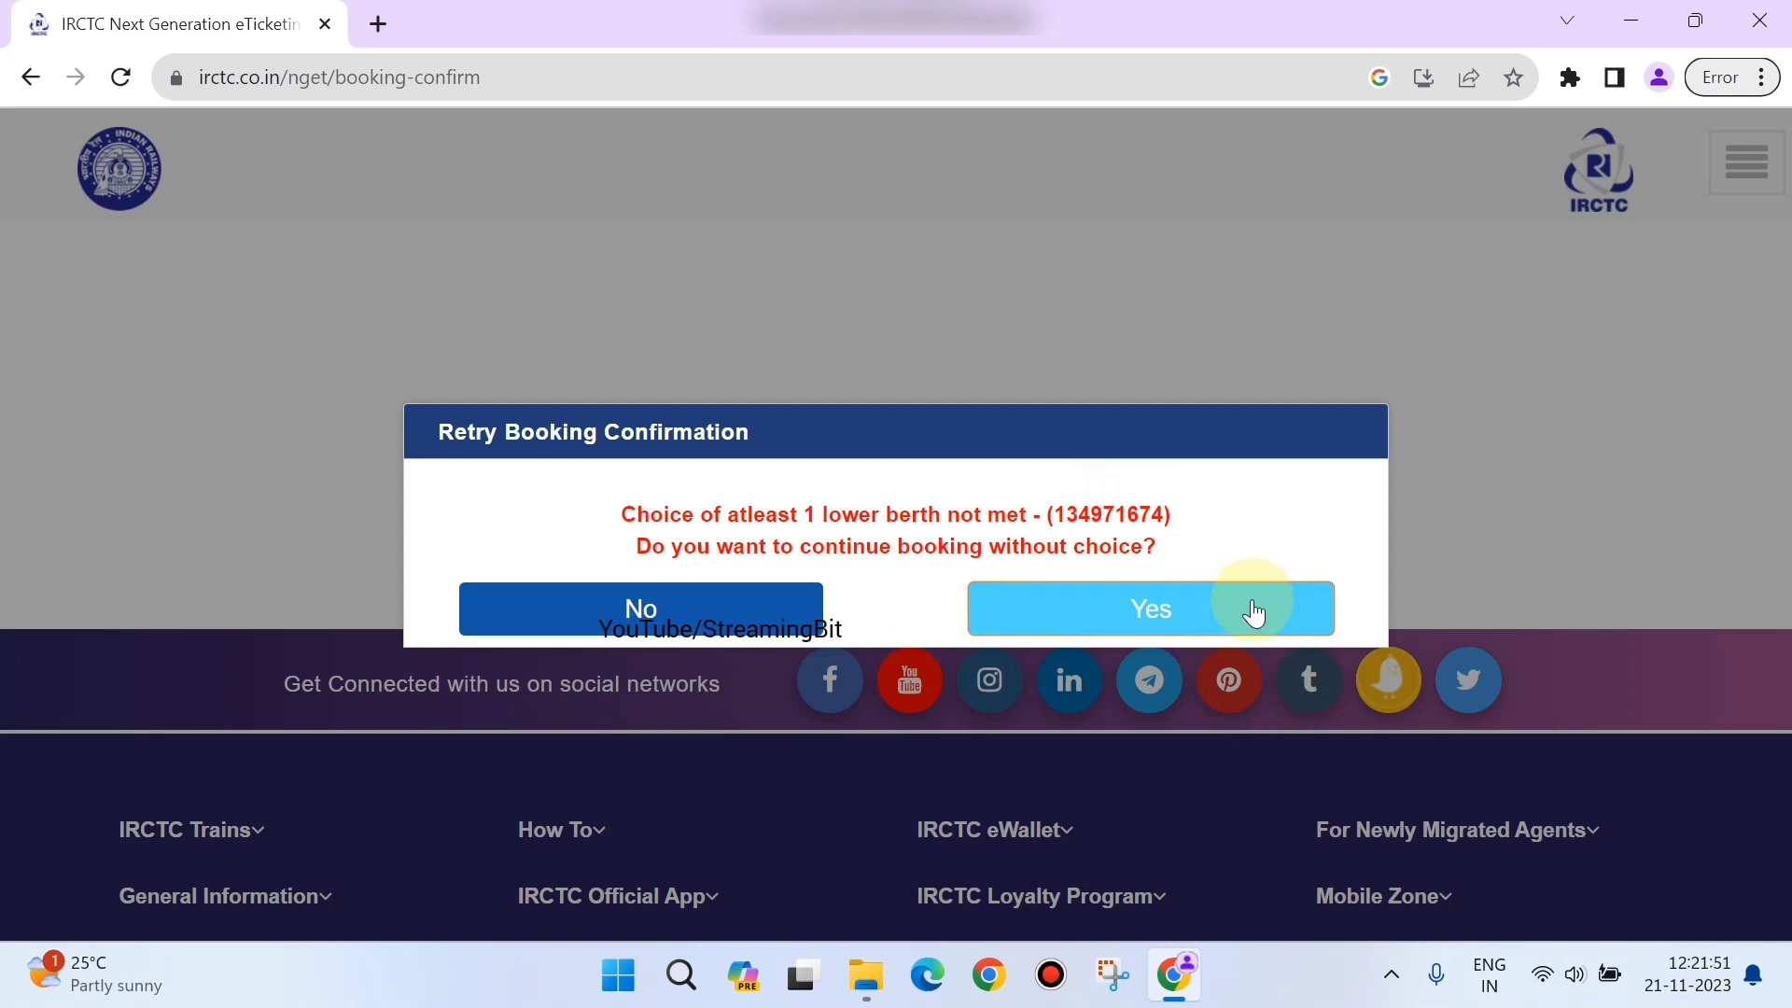
left_click(1167, 621)
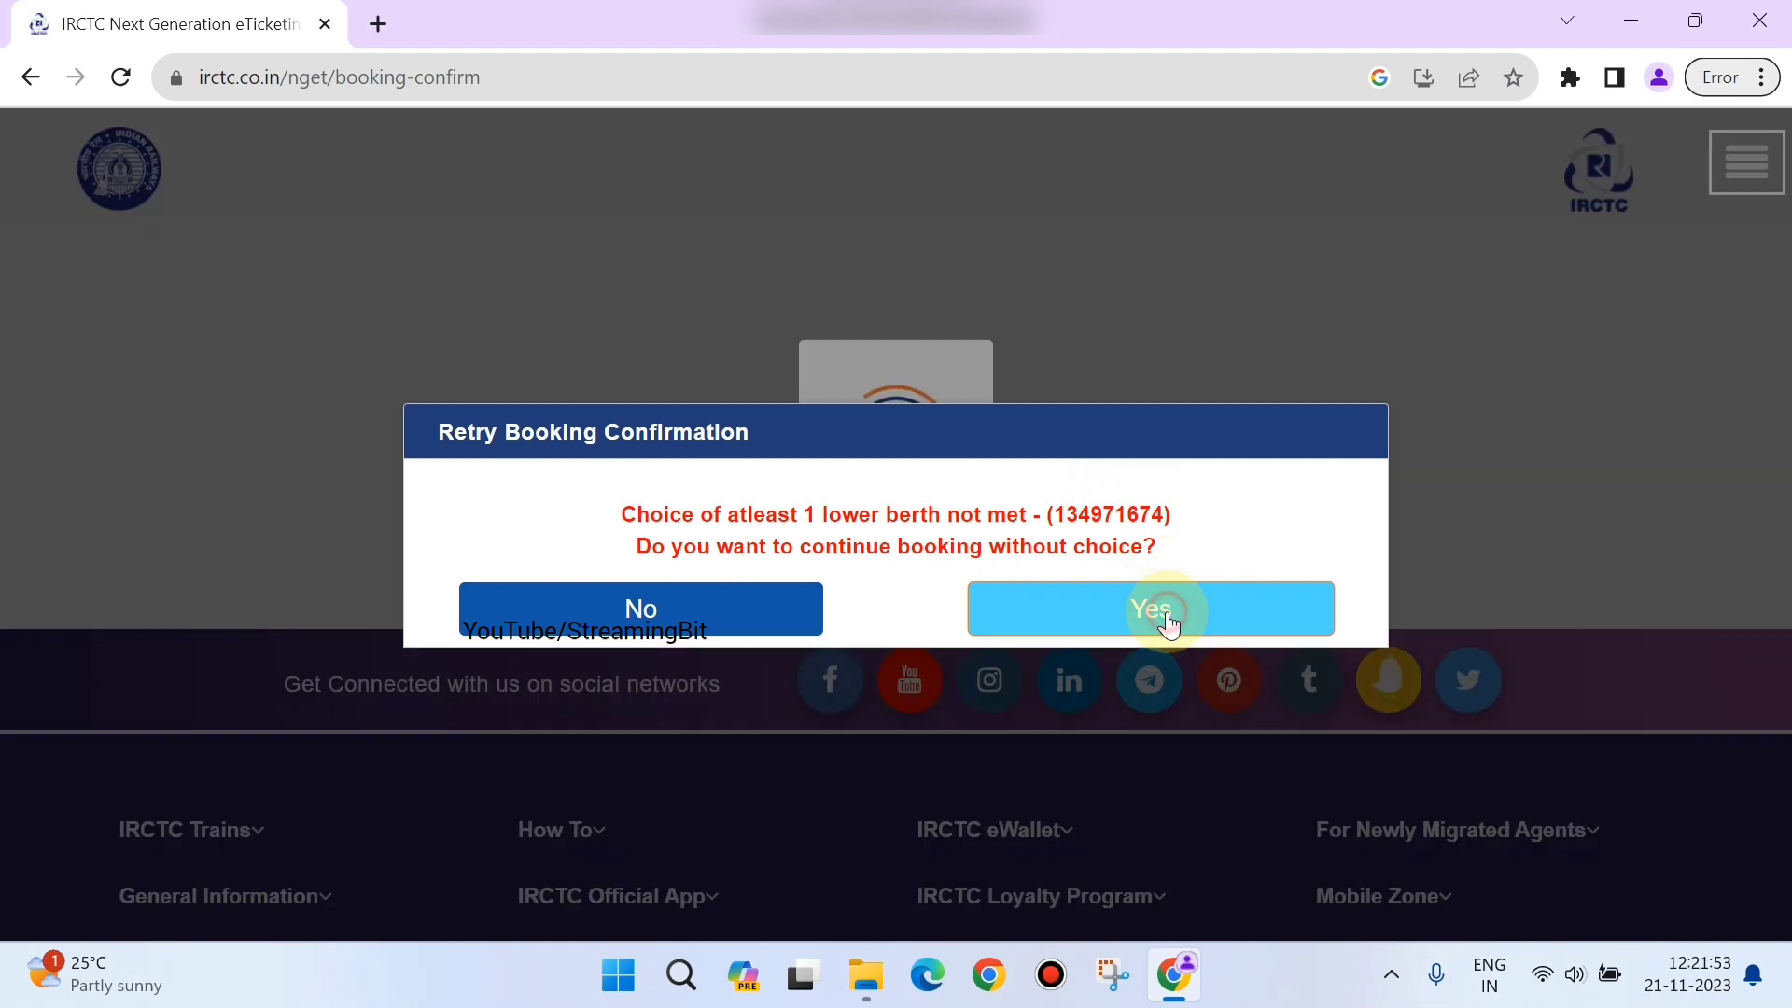